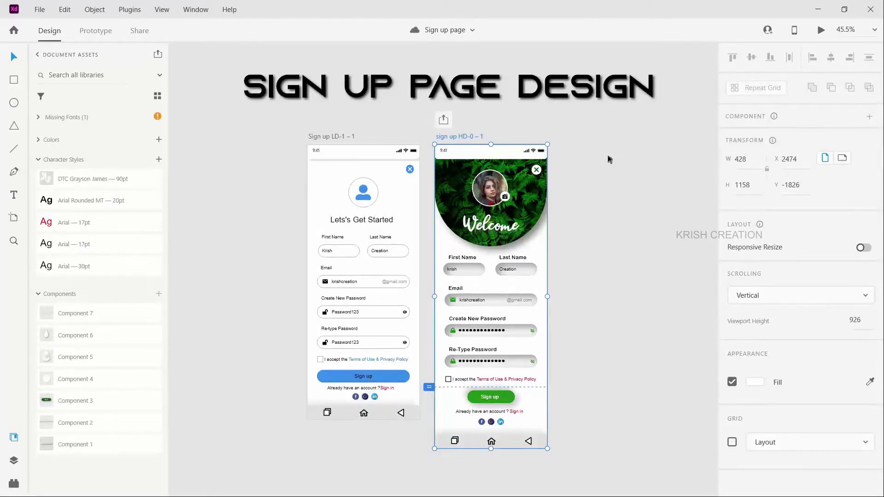
Step: Preview the sign-up prototype and check its Sign in and Sign up links and the password visibility toggle
left_click(822, 31)
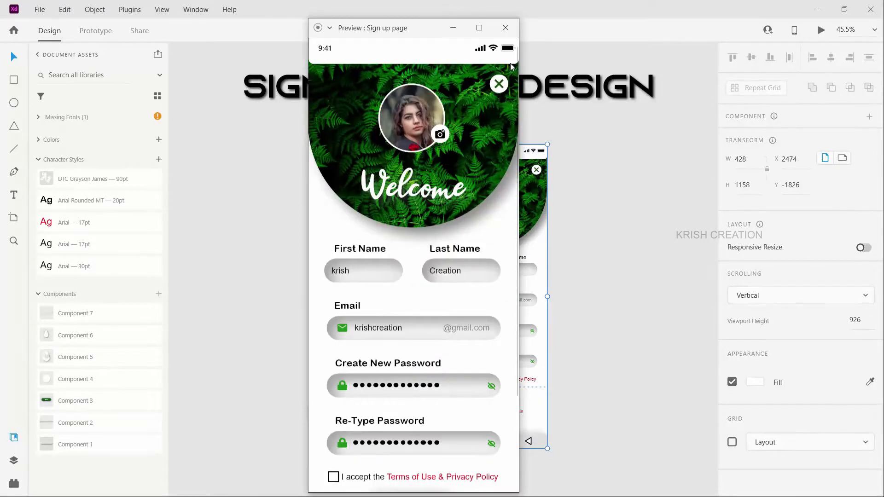
scroll(444, 201, "down", 3)
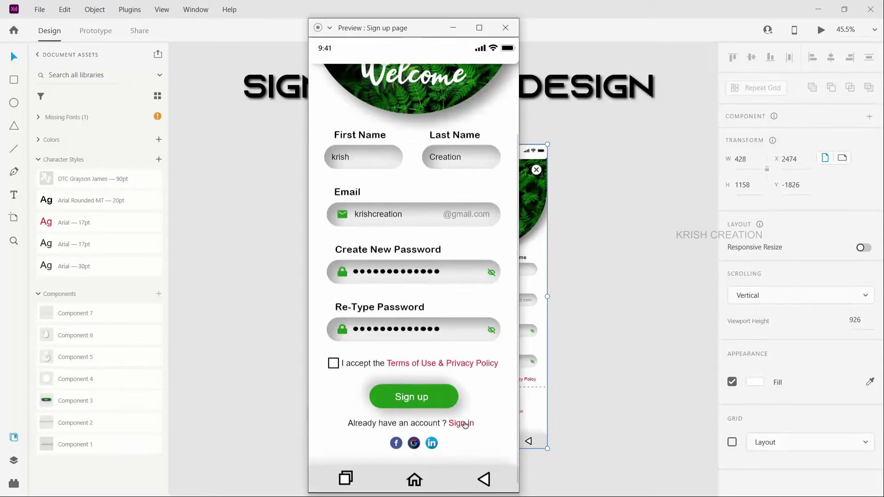
left_click(468, 384)
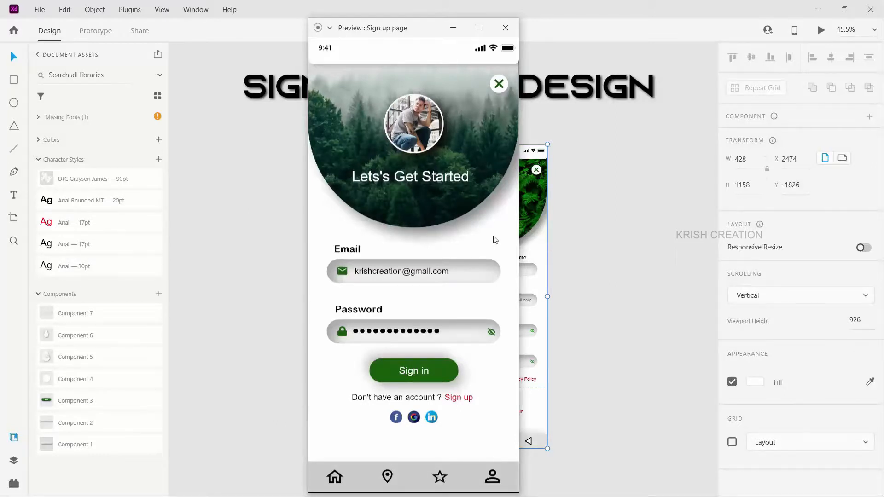
left_click(462, 397)
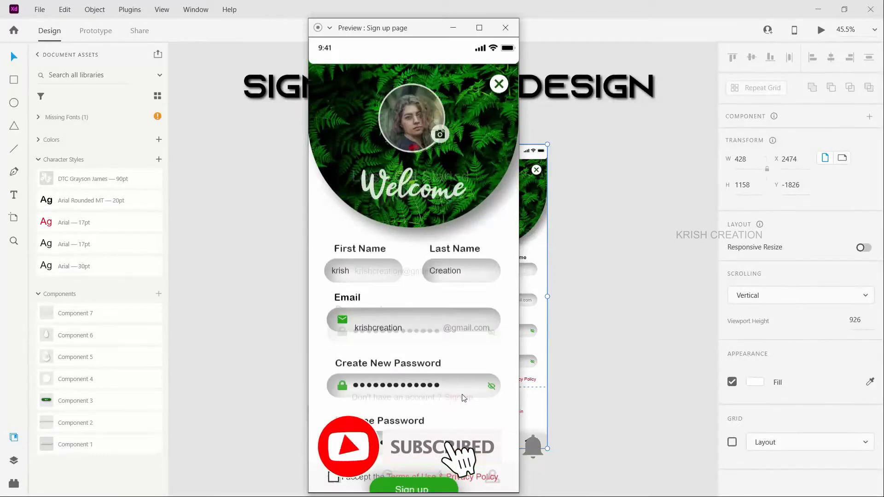
left_click(491, 387)
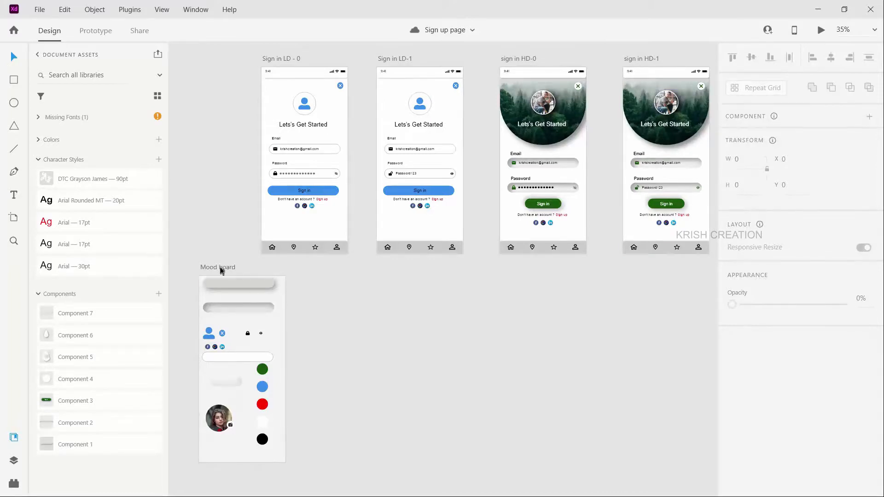
Step: Reposition the Mood board artboard beside the Sign in LD - 0 – 1 artboard and save the document
scroll(221, 268, "down", 2)
left_click_drag(212, 267, 197, 267)
scroll(378, 234, "up", 1)
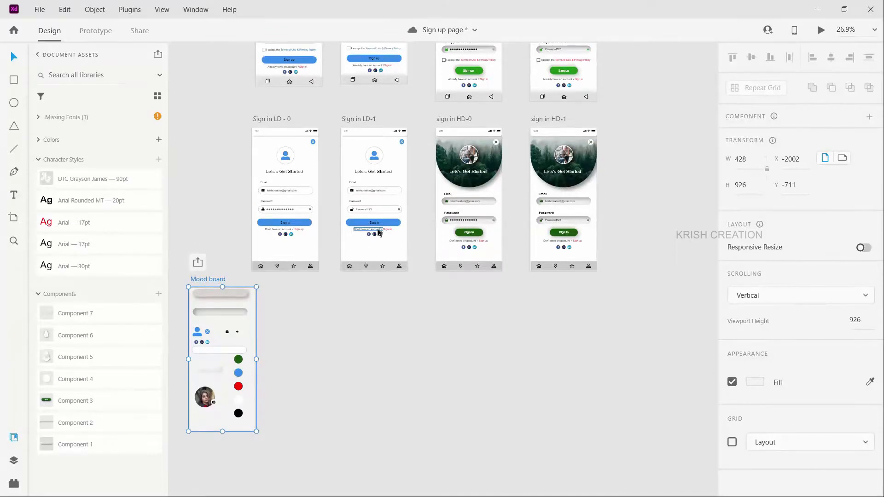
scroll(379, 237, "up", 2)
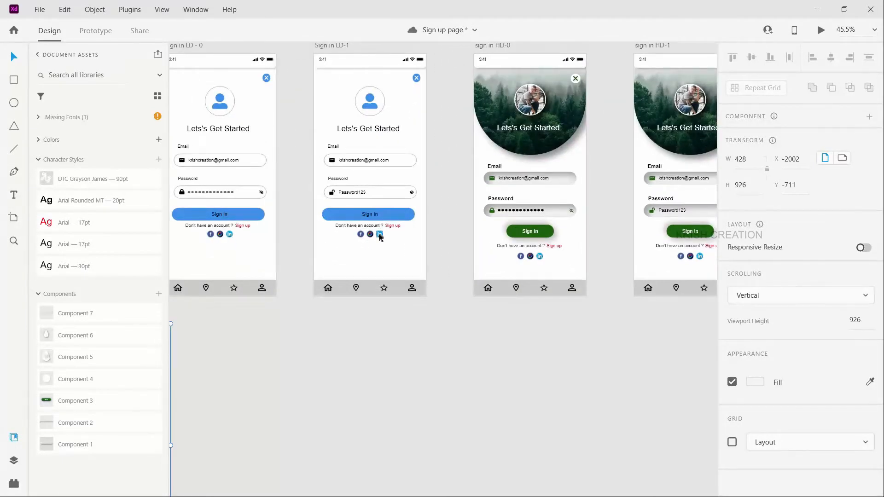
scroll(380, 237, "down", 1)
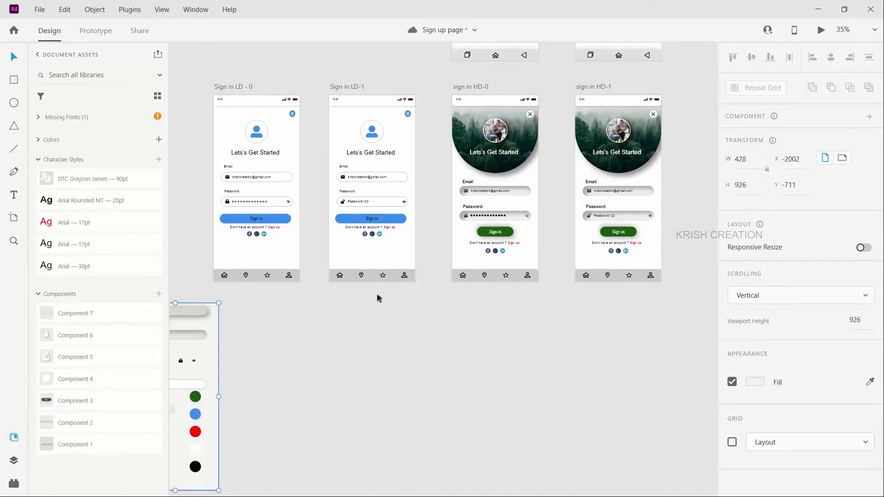
scroll(231, 311, "down", 2)
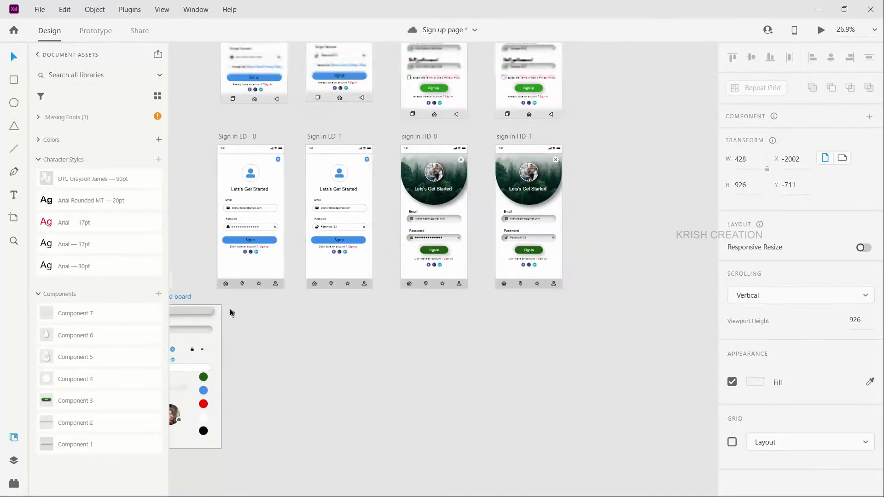
scroll(293, 314, "up", 2)
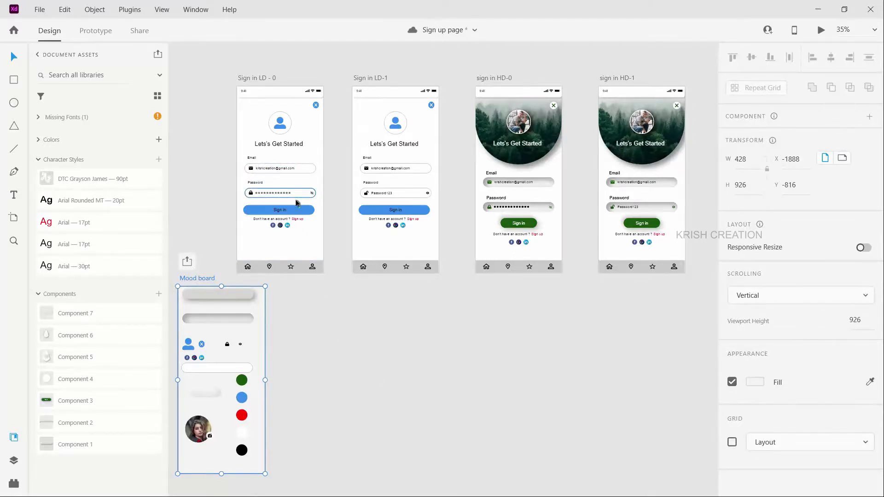
key("ctrl+s")
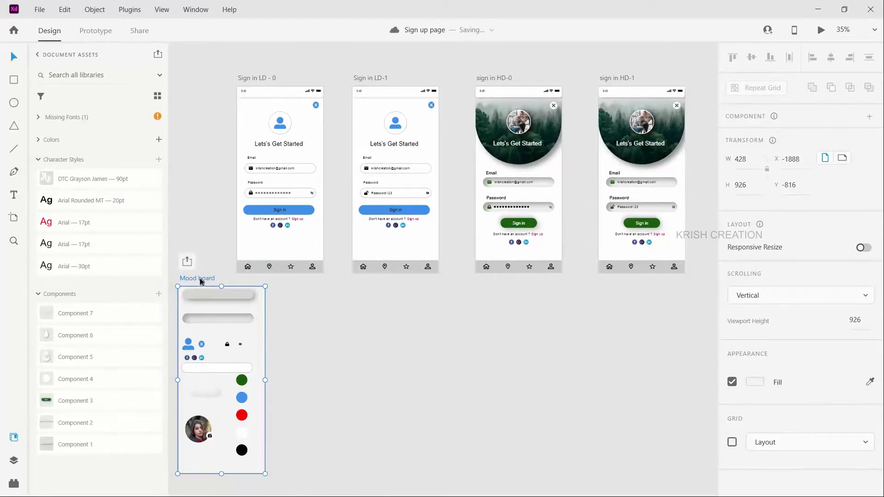
left_click_drag(198, 277, 224, 270)
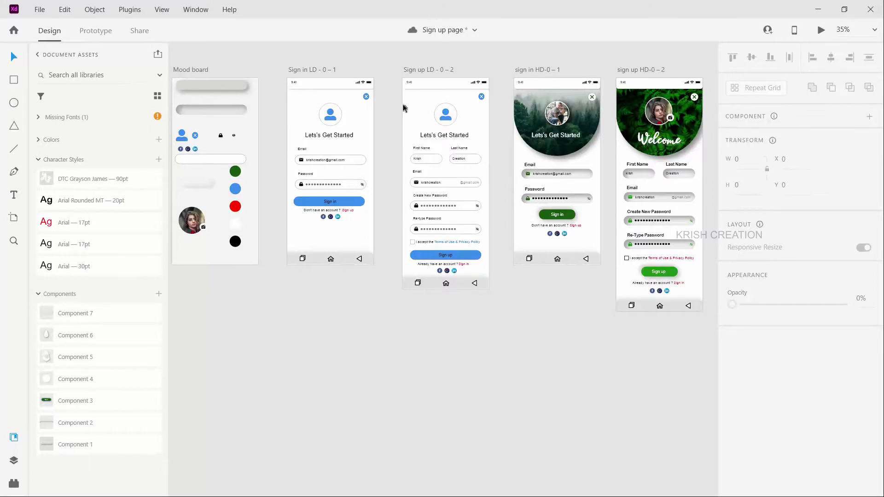
Step: Duplicate the Sign in LD - 0 – 1 artboard directly below the original
left_click(302, 70)
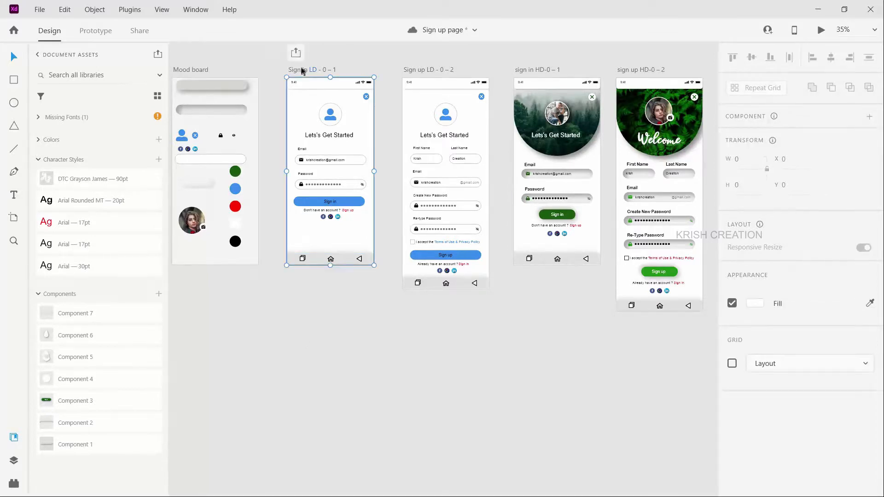
left_click_drag(302, 70, 306, 280)
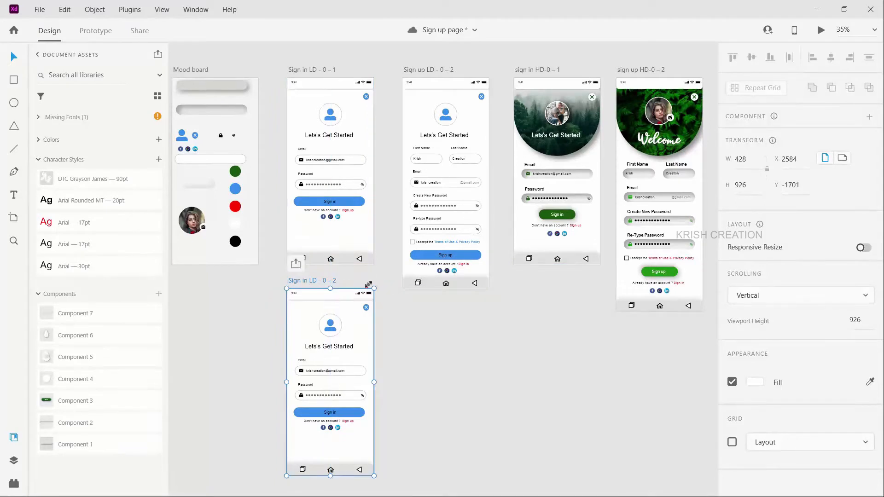
left_click(410, 343)
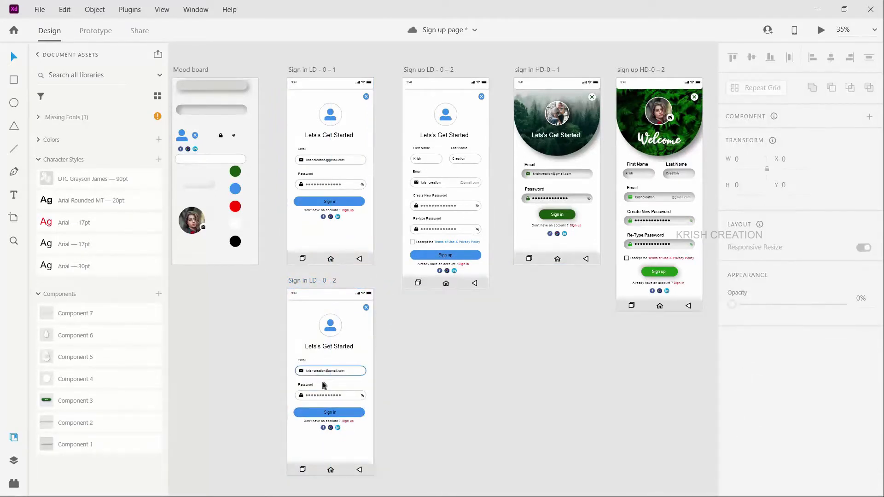
Step: Extend the duplicated sign-in artboard's height to about 1341 and move its navigation bar to the bottom edge
scroll(331, 400, "up", 1)
scroll(460, 313, "up", 1)
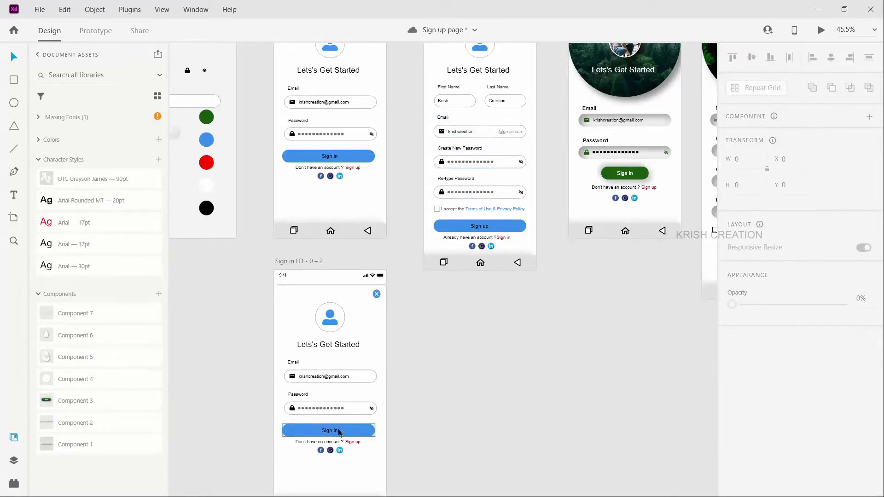
scroll(338, 433, "down", 3)
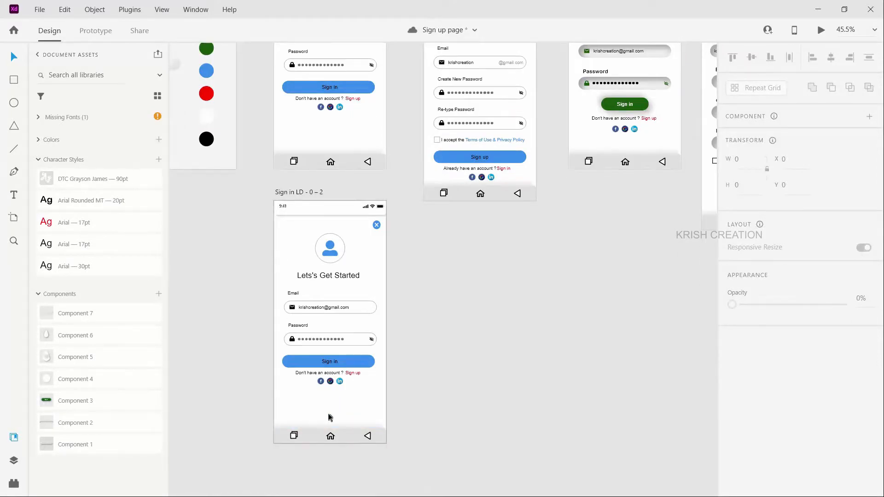
left_click(330, 417)
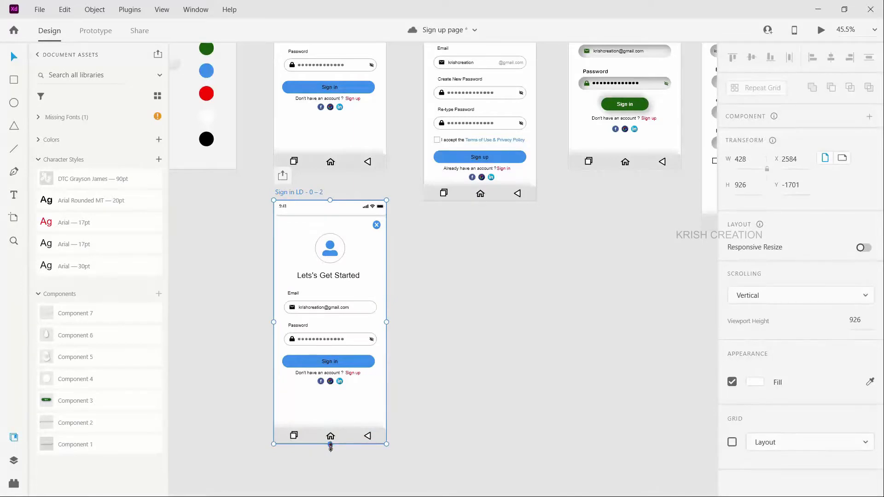
mouse_move(330, 445)
left_mouse_down()
mouse_move(328, 492)
mouse_move(330, 464)
left_mouse_up()
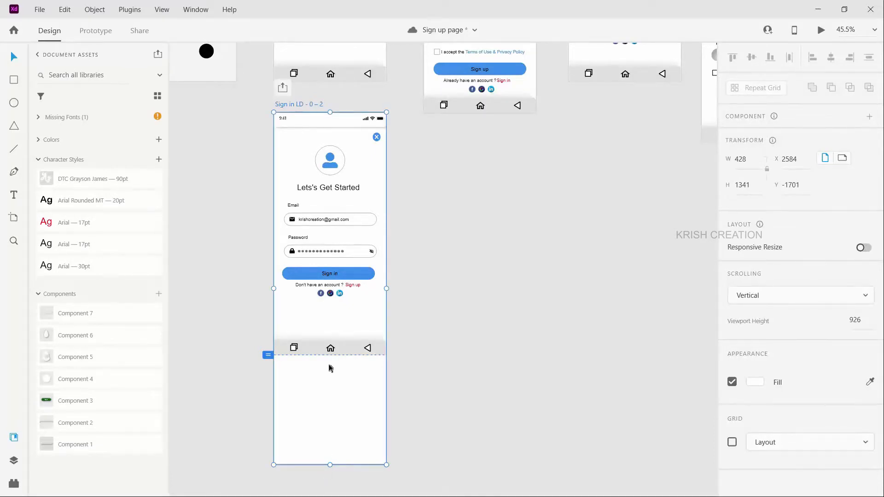
left_click_drag(310, 349, 311, 459)
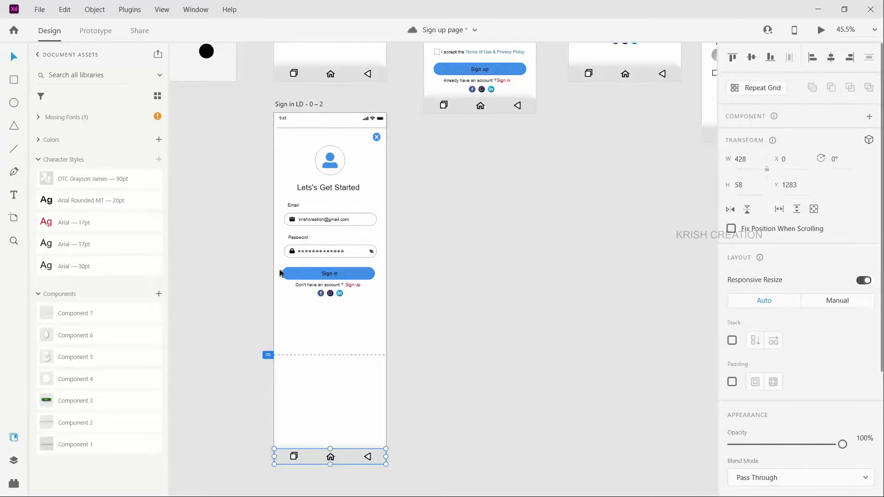
Step: Move the Sign in button, account text and social icons down near the navigation bar, and the email and password fields down to about Y 525
left_click_drag(282, 274, 375, 299)
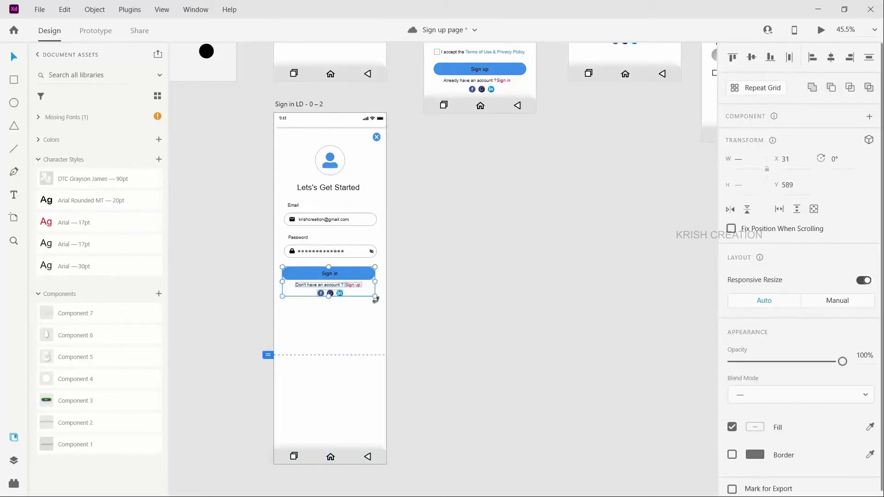
left_click_drag(350, 273, 351, 418)
scroll(348, 322, "up", 2)
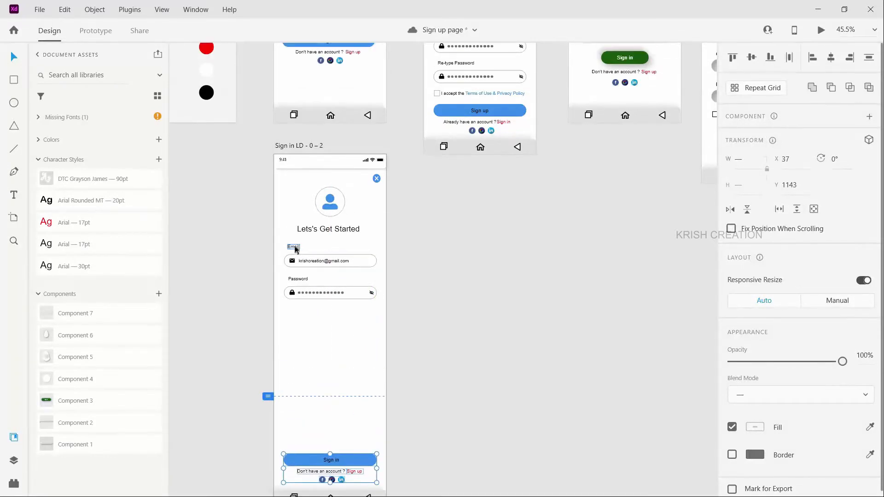
left_click_drag(283, 238, 381, 315)
left_click_drag(289, 248, 289, 295)
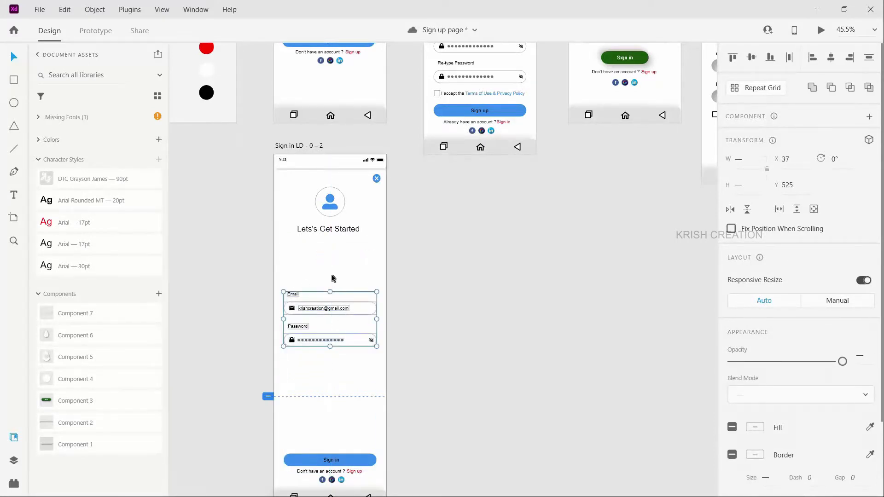
left_click(331, 276)
Step: Change the Password label on the duplicated artboard to "Create New Password"
double_click(294, 327)
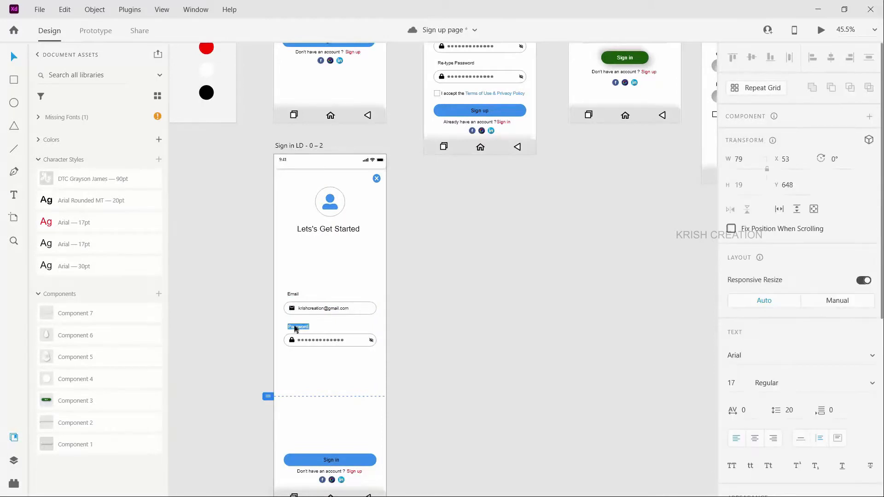
left_click(296, 329)
type("C")
type("reate New")
key("Escape")
left_click_drag(316, 328, 336, 325)
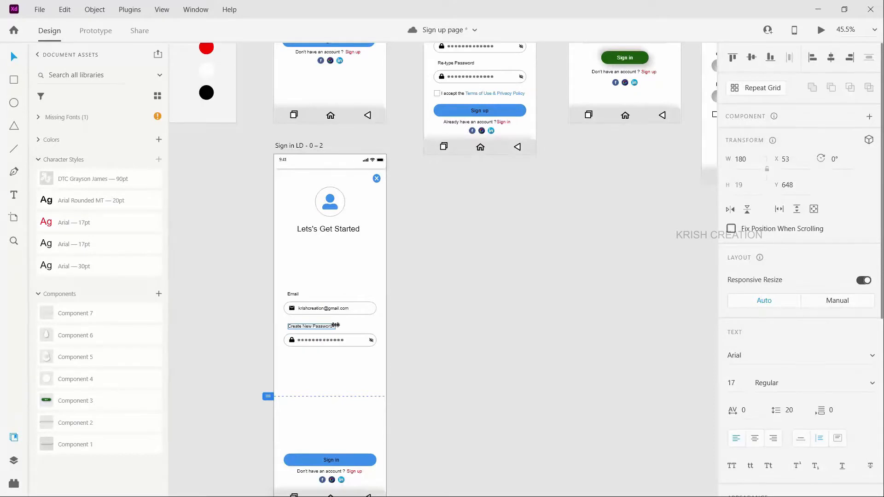
left_click(475, 323)
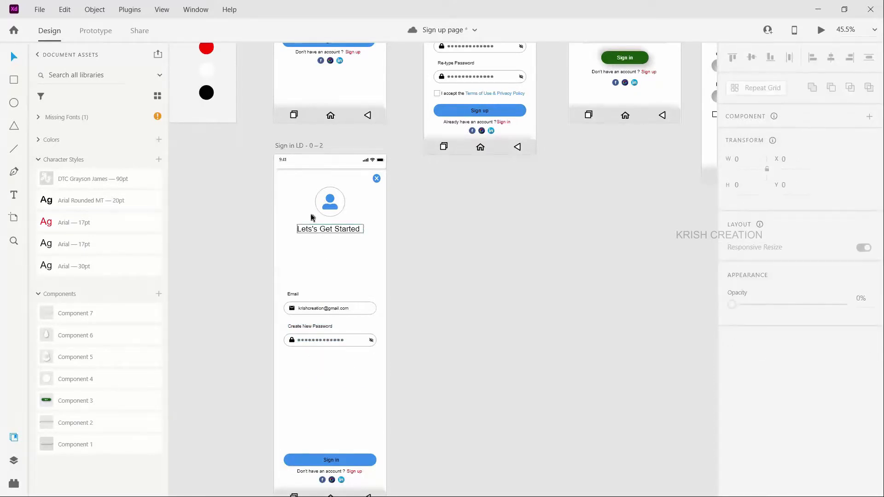
Step: Shift the Sign in LD - 0 – 2 artboard slightly down to about X 2568, Y -1671
left_click(288, 145)
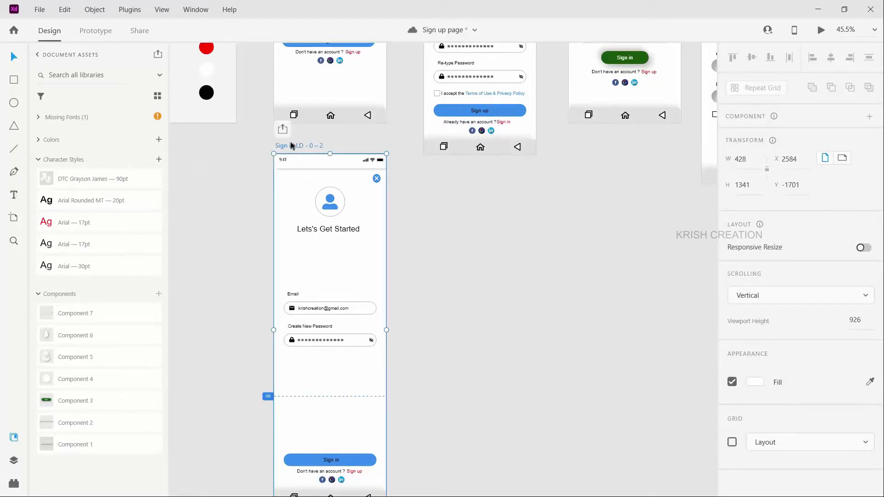
left_click_drag(290, 149, 285, 153)
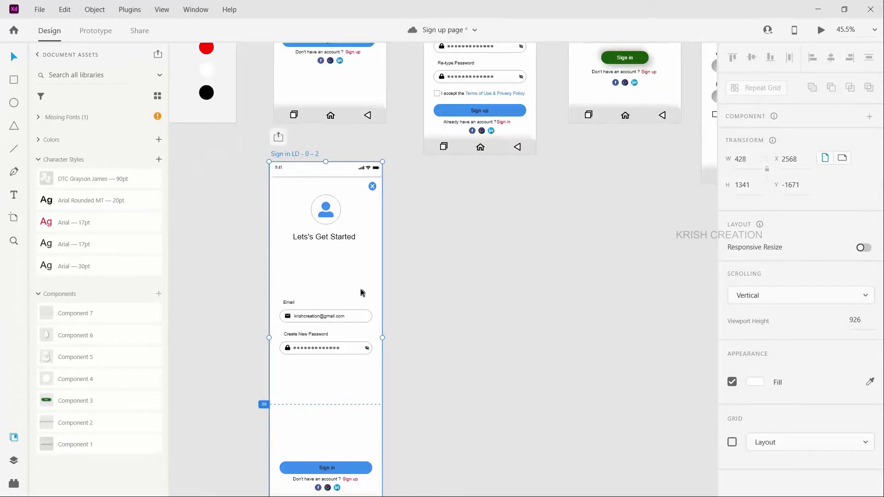
scroll(344, 265, "up", 4)
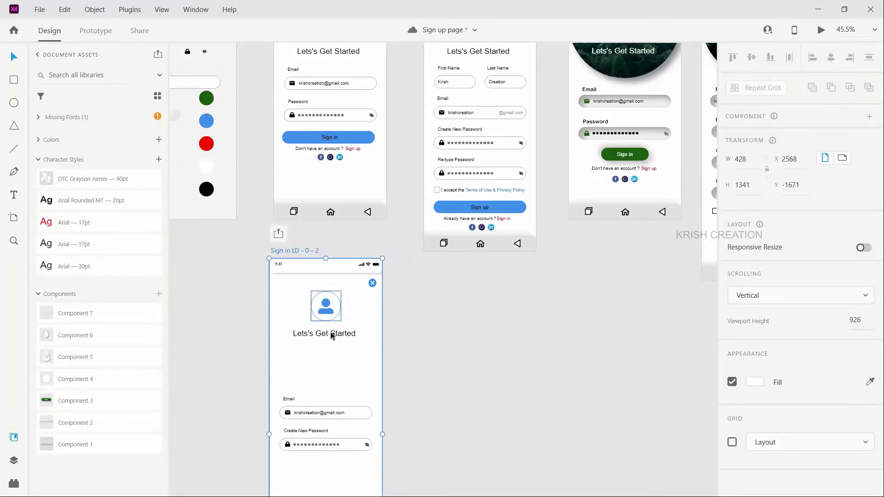
Step: Group the Create New Password label with its input field and duplicate the group just below it
scroll(313, 377, "down", 1)
scroll(294, 404, "down", 2)
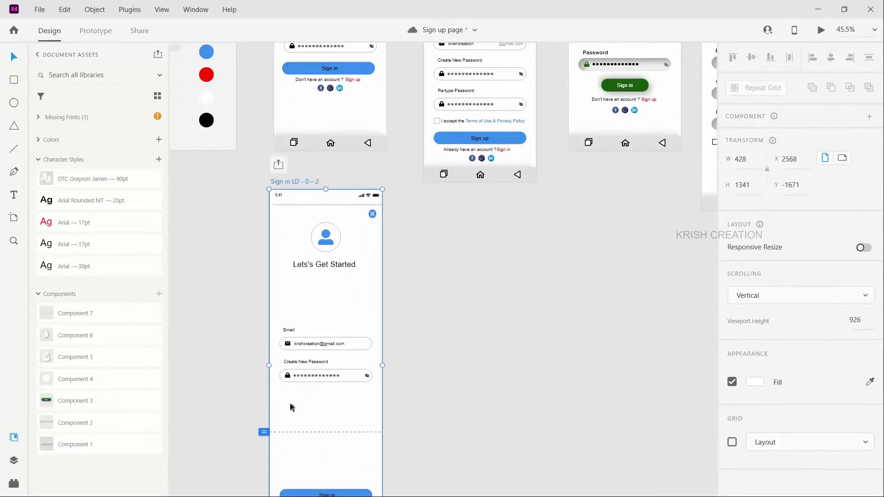
left_click_drag(333, 402, 379, 398)
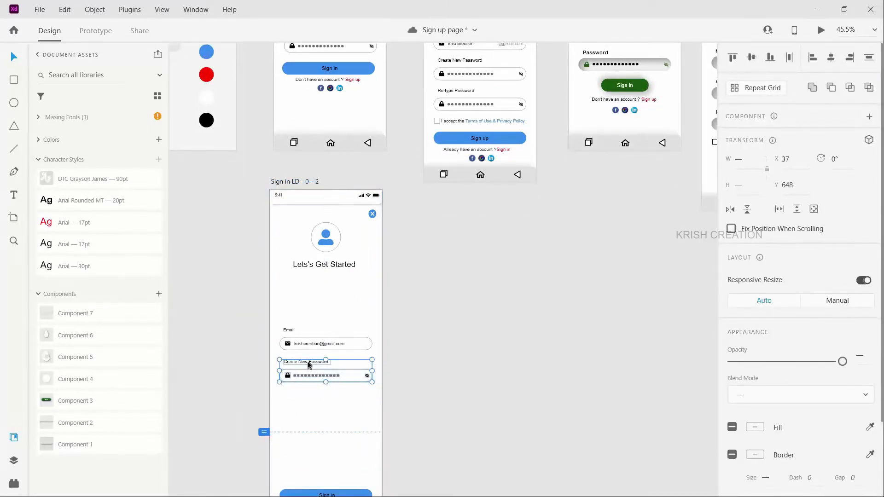
key("ctrl+g")
left_click_drag(308, 362, 305, 398)
Step: Change the label of the copied password field to "Re-tytpe Password"
double_click(292, 401)
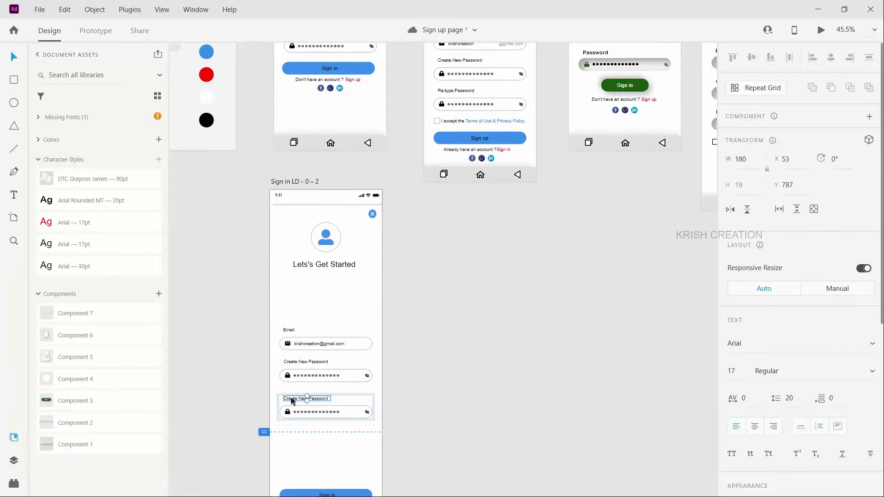
double_click(292, 401)
left_click(296, 399)
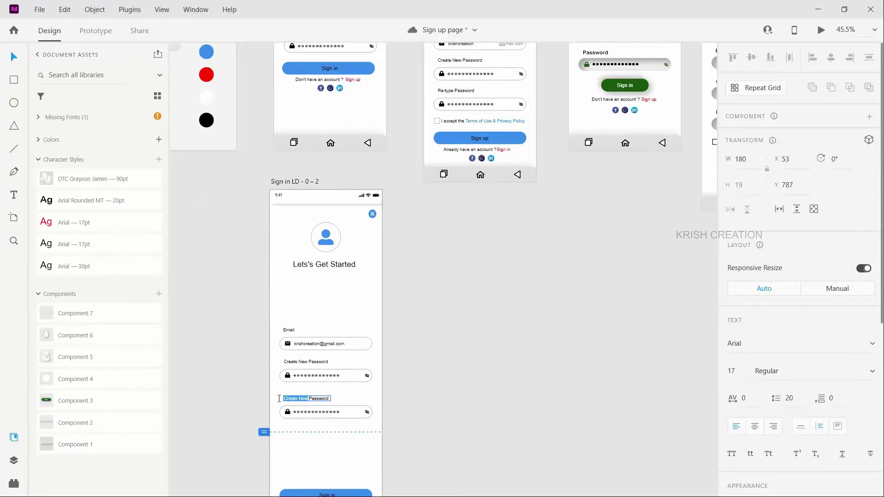
type("-type")
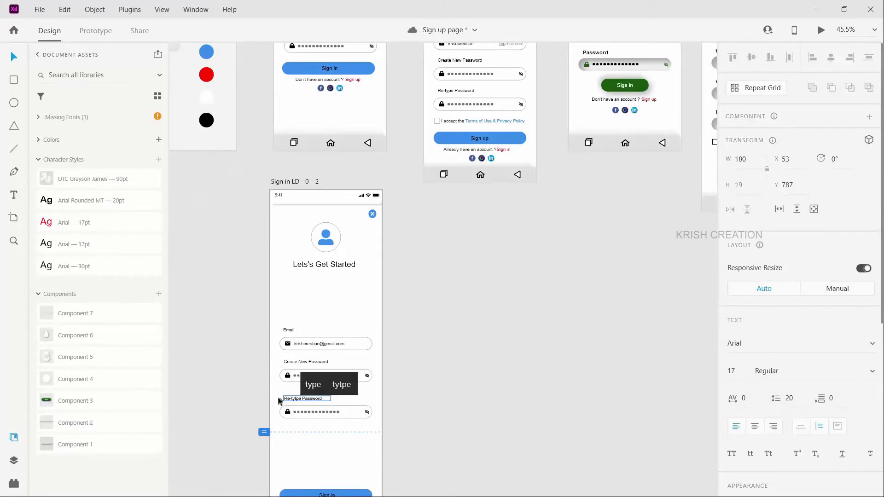
left_click(320, 451)
scroll(287, 429, "up", 2)
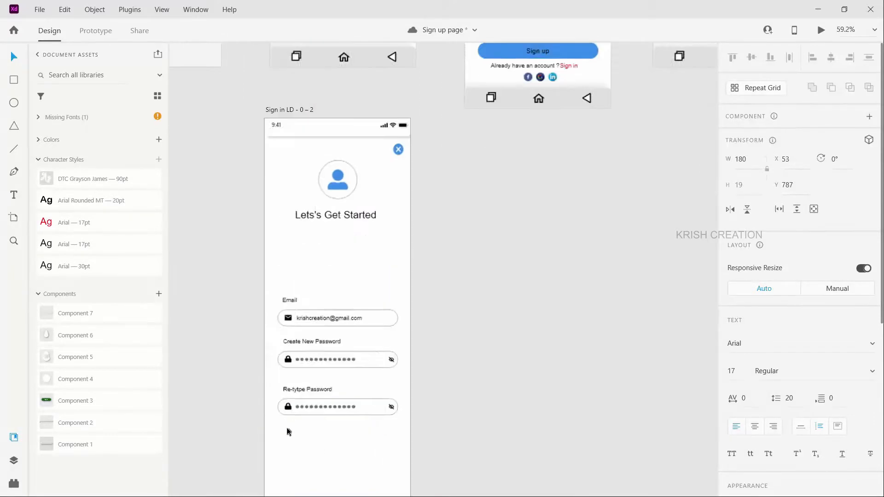
left_click(315, 433)
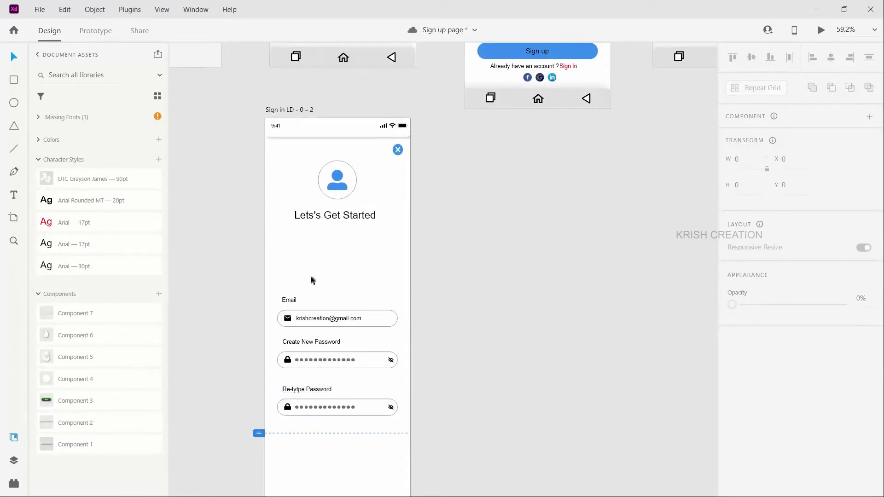
scroll(310, 280, "up", 2)
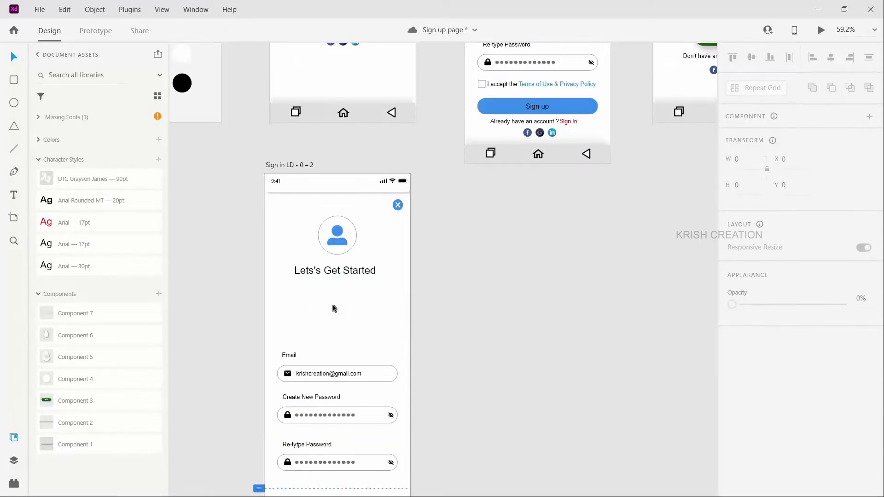
scroll(335, 308, "down", 2)
scroll(351, 316, "up", 2)
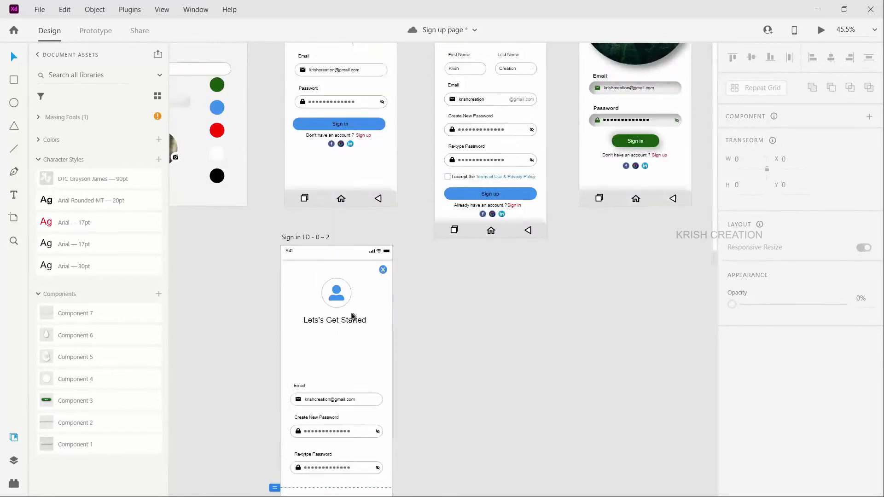
scroll(352, 316, "up", 2)
scroll(314, 441, "down", 1)
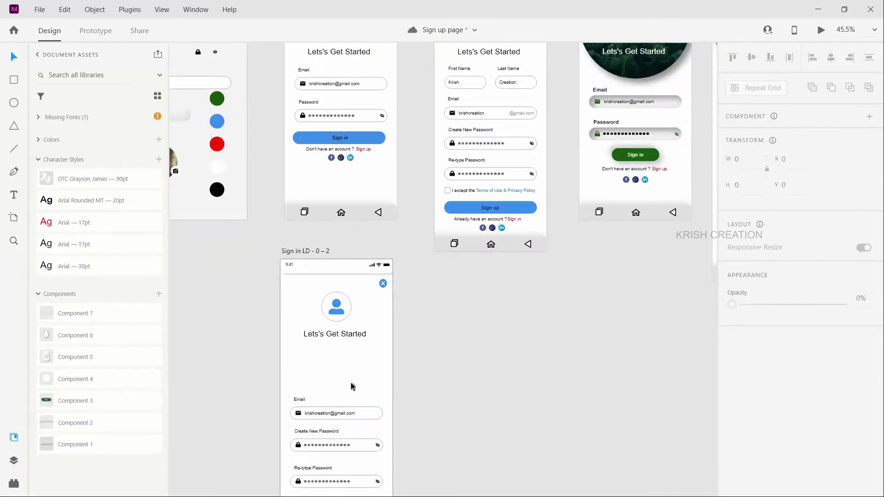
left_click_drag(292, 397, 375, 427)
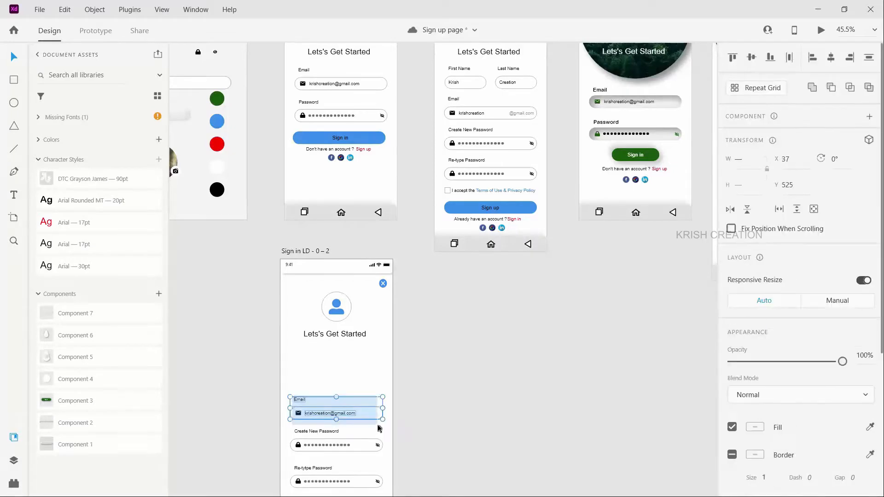
left_click(430, 230)
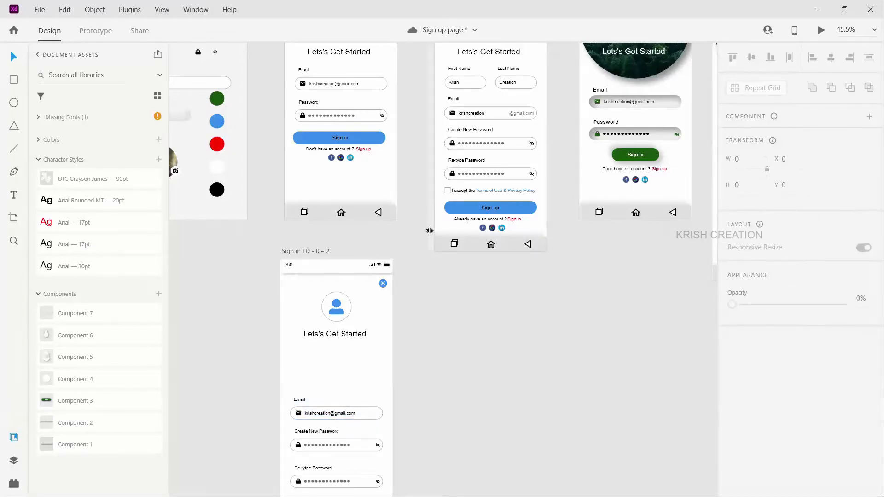
Step: Copy the First Name and Last Name field group from the finished Sign up artboard to above the new artboard's Email field, about X 54, Y 378
scroll(431, 230, "up", 3)
left_click(514, 166)
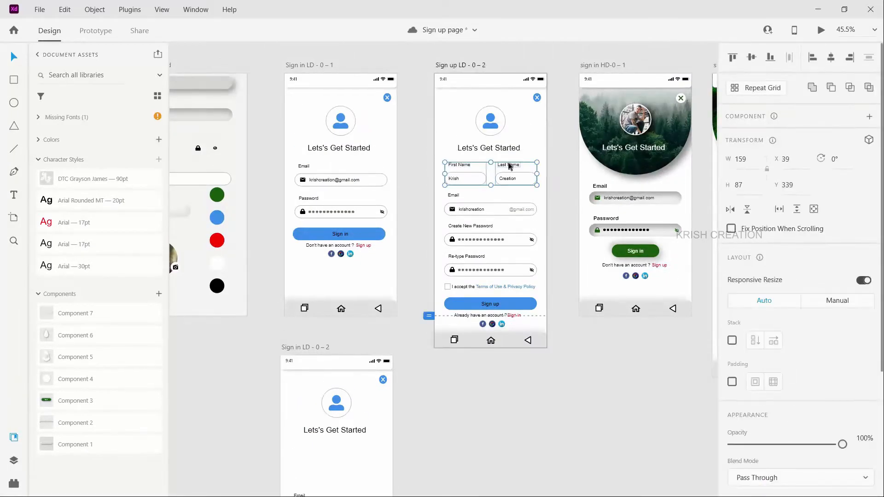
key("alt")
left_click_drag(330, 446, 300, 458)
scroll(305, 463, "up", 5)
scroll(339, 478, "down", 2)
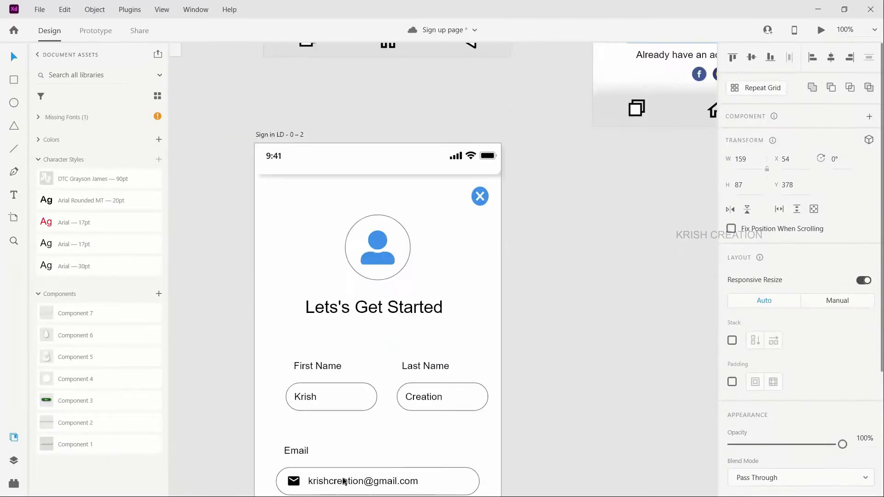
scroll(376, 454, "down", 1)
left_click(335, 399)
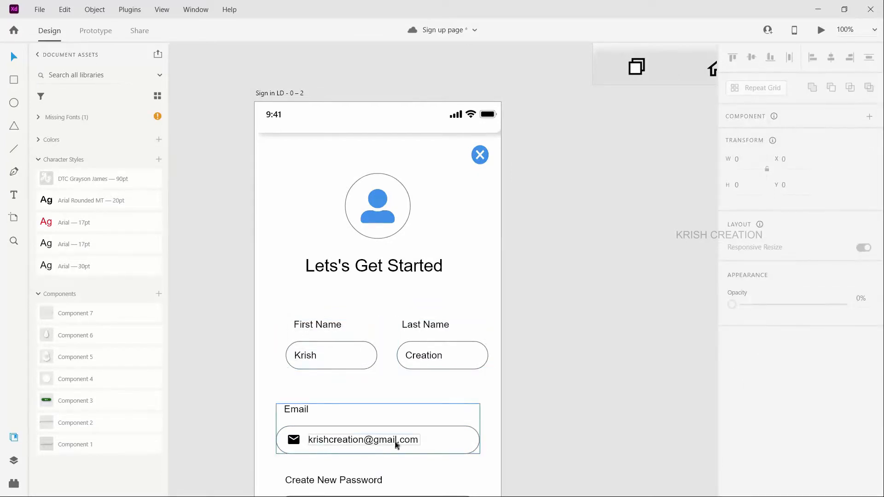
Step: Move the First Name and Last Name group up to 30 px below the heading and align its sides with the Email field
left_click(320, 328)
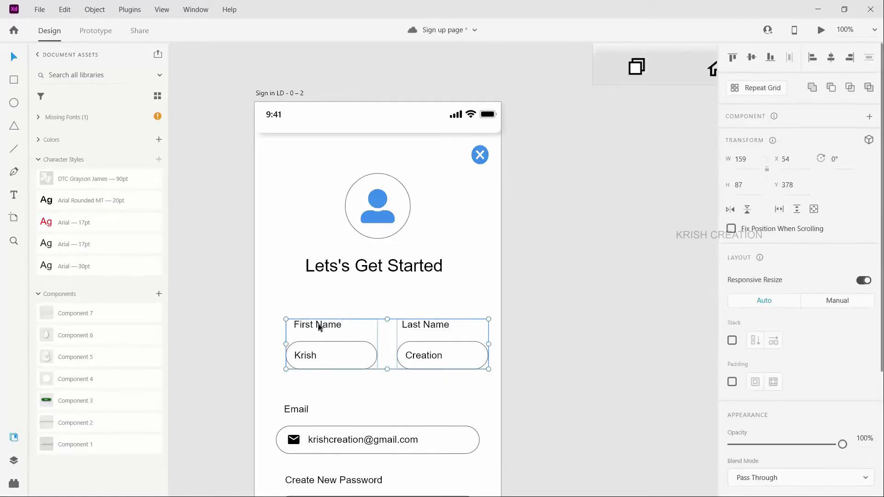
key("shift+Up")
key("shift+Up")
key("shift+Up")
key("shift+Up")
key("shift+Up")
key("shift+Up")
key("shift+Up")
key("shift+Up")
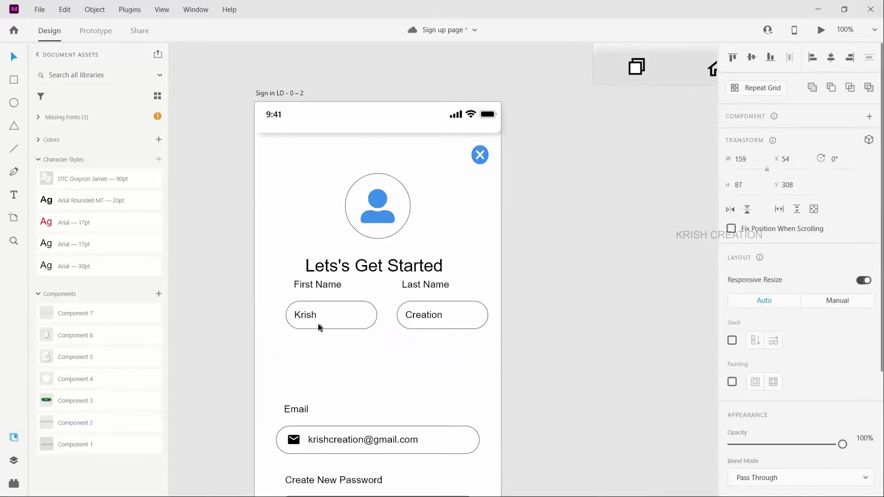
key("Up")
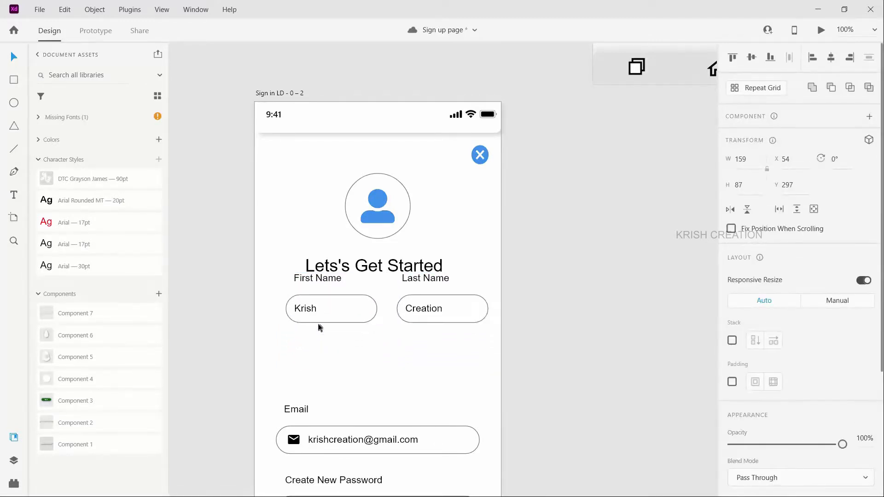
key("shift+Down")
key("shift+Down")
key("shift+Down")
key("shift+Down")
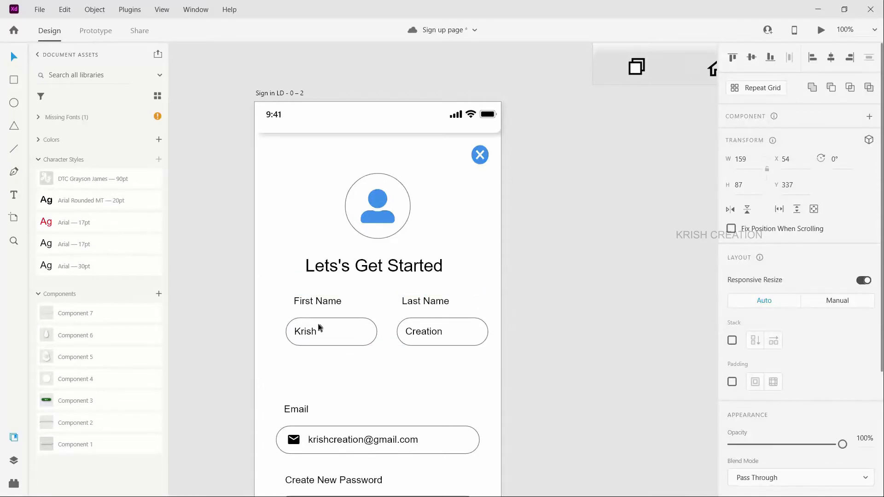
scroll(339, 406, "down", 2)
scroll(342, 408, "down", 3)
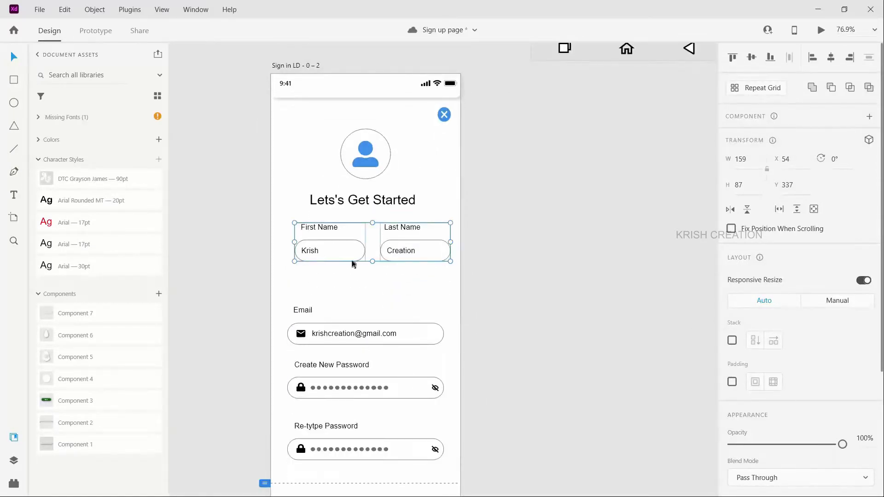
left_click_drag(341, 257, 341, 256)
Step: Move the Email, Create New Password and Re-tytpe Password fields together up to Y 453, beneath the name fields
left_click_drag(289, 306, 444, 465)
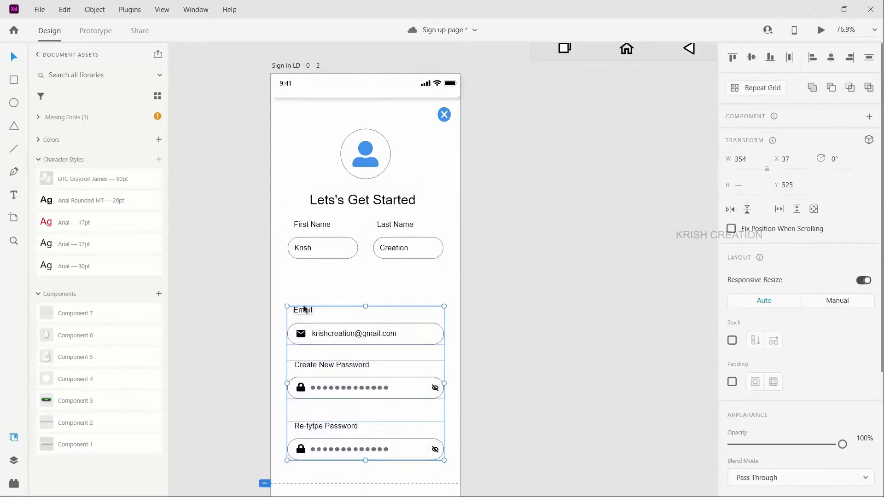
left_click_drag(311, 306, 304, 279)
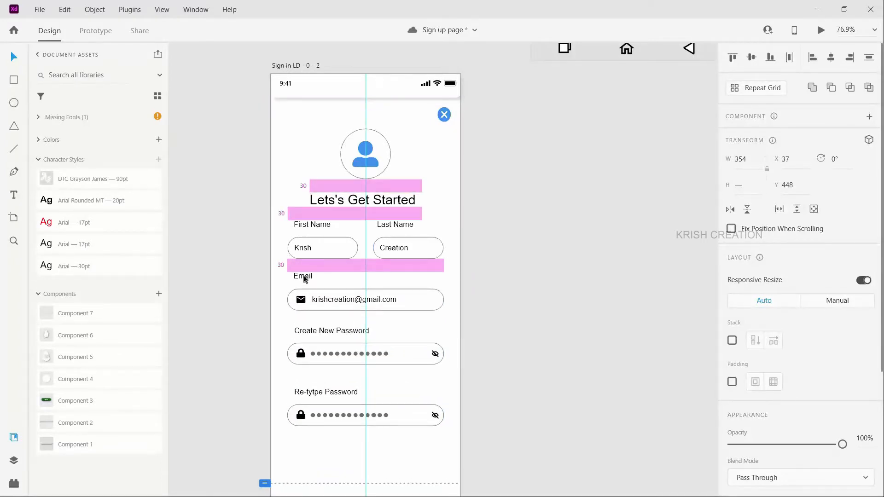
left_click_drag(304, 278, 302, 275)
left_click_drag(260, 305, 260, 305)
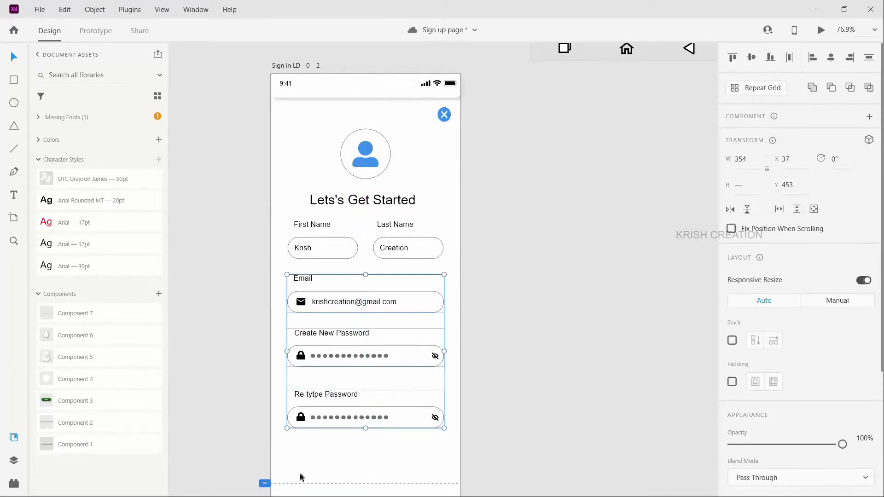
Step: Shift the Create New Password and Re-tytpe Password groups slightly up to even out the vertical spacing between the fields
left_click(300, 473)
left_click(303, 338)
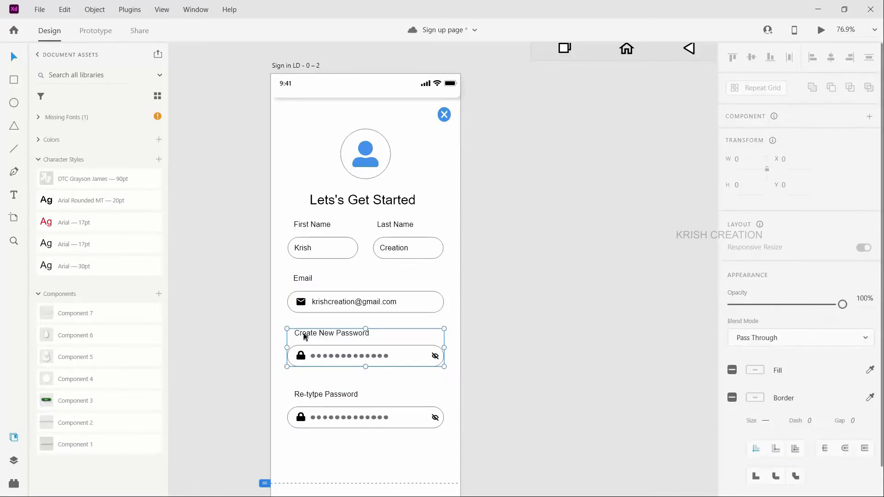
left_click_drag(304, 336, 310, 335)
left_click_drag(306, 395, 306, 389)
left_click(325, 450)
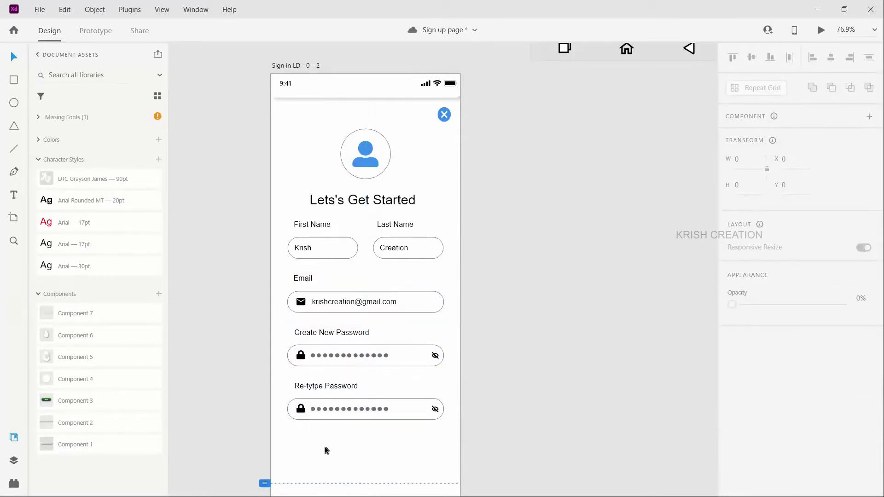
Step: Copy the Terms of Use & Privacy Policy checkbox line from the finished Sign up artboard to below the Re-tytpe Password field, about X 48, Y 807
scroll(341, 451, "down", 1)
scroll(349, 448, "down", 1)
scroll(351, 446, "down", 1)
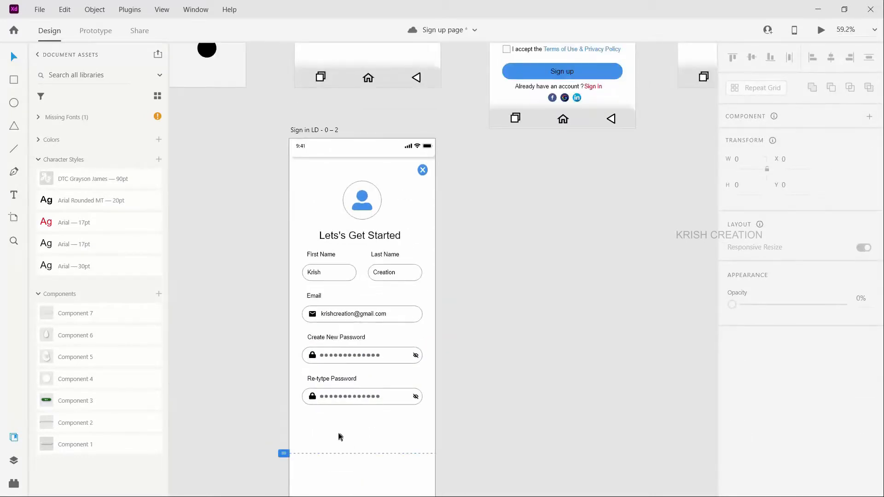
scroll(340, 428, "down", 1)
scroll(343, 431, "up", 2)
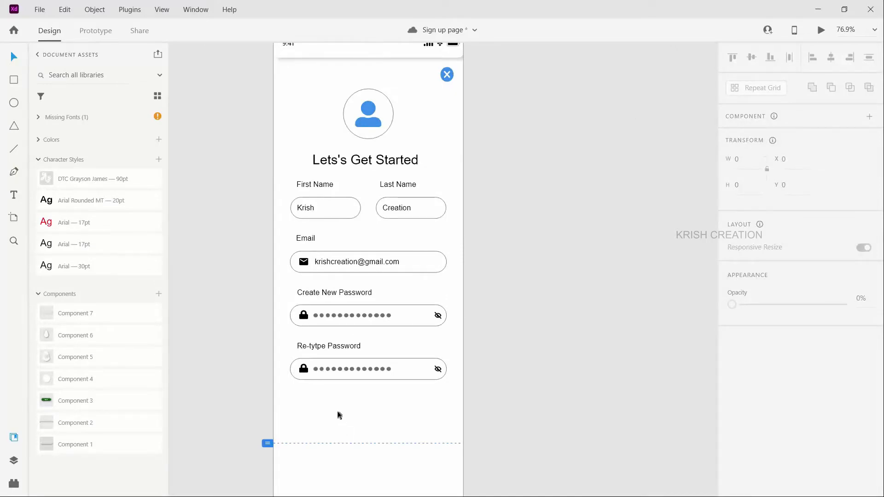
scroll(339, 415, "down", 1)
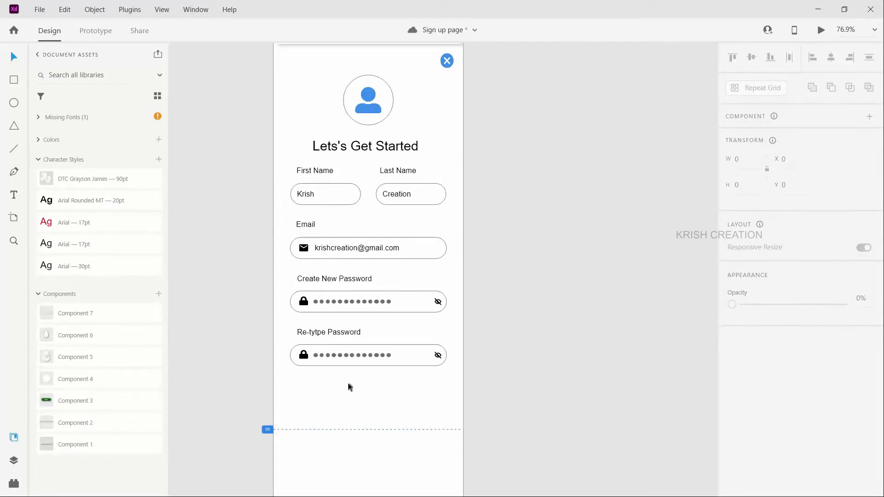
scroll(348, 387, "down", 3)
scroll(433, 239, "up", 3)
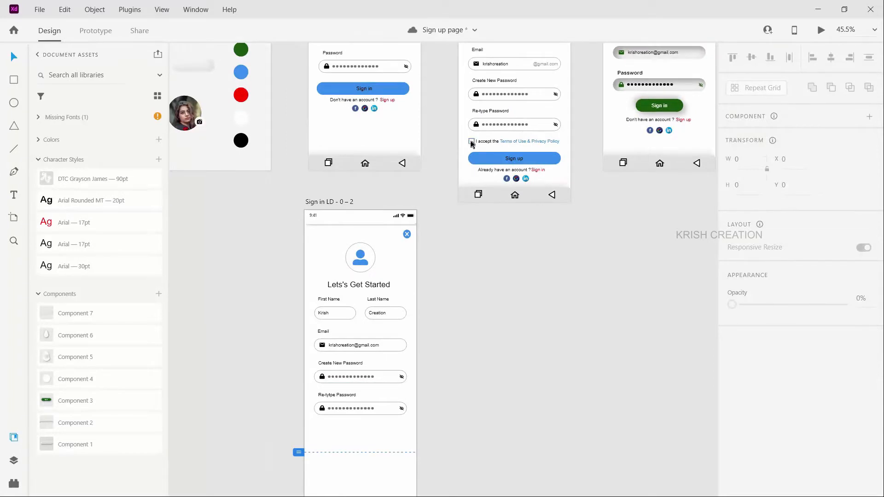
left_click(489, 144)
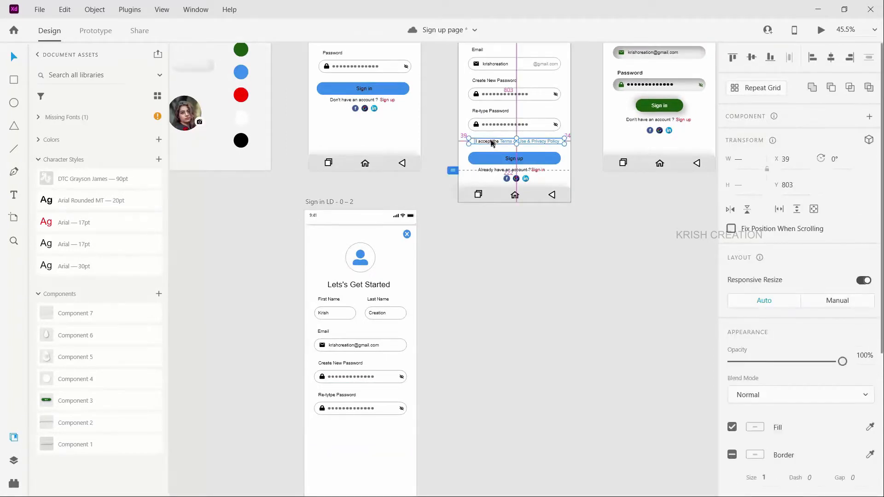
left_click_drag(491, 144, 342, 425)
scroll(351, 451, "up", 2)
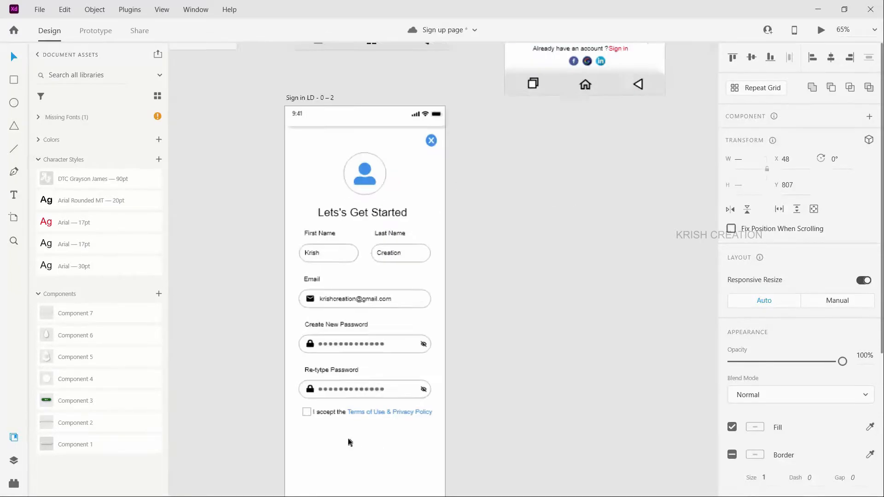
scroll(350, 442, "up", 1)
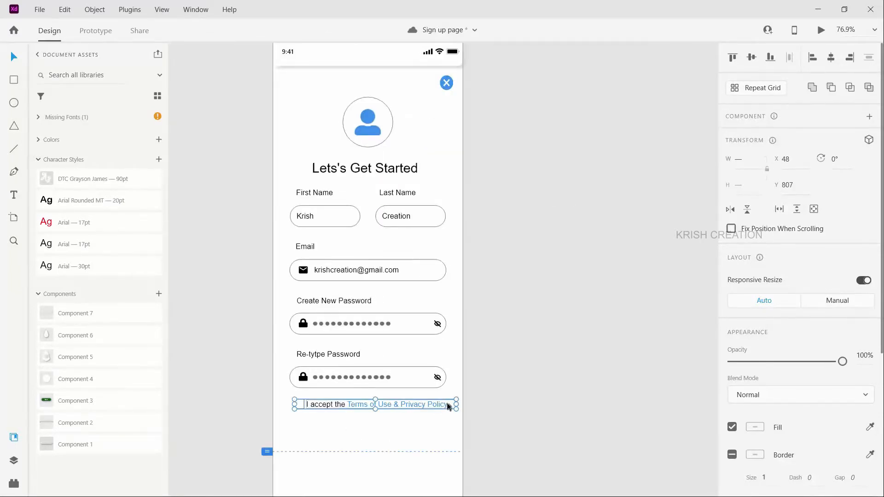
Step: Scale the terms checkbox line down slightly to the width of the input fields and position it at X 37, Y 812
left_click_drag(451, 403, 447, 403)
left_click_drag(349, 405, 353, 403)
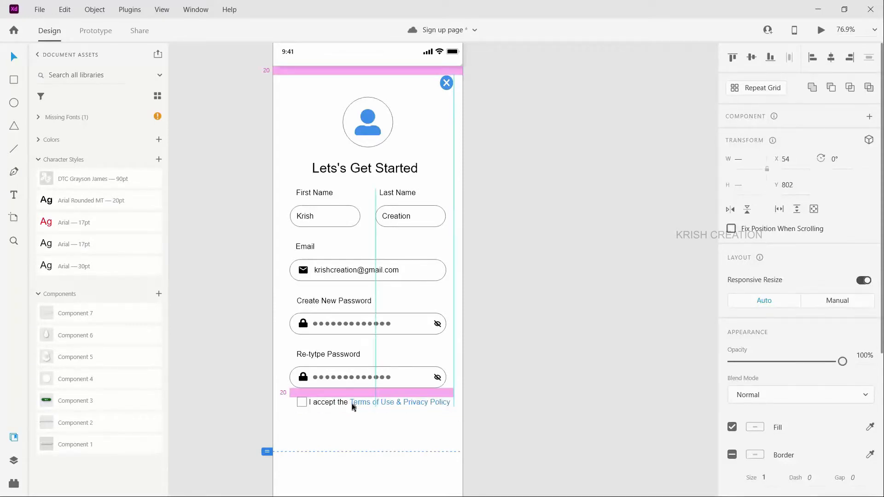
left_click_drag(350, 405, 346, 408)
Step: Move the blue Sign in button up to just below the terms checkbox line, at X 37, Y 863
scroll(527, 196, "down", 1)
scroll(429, 271, "down", 3, "ctrl")
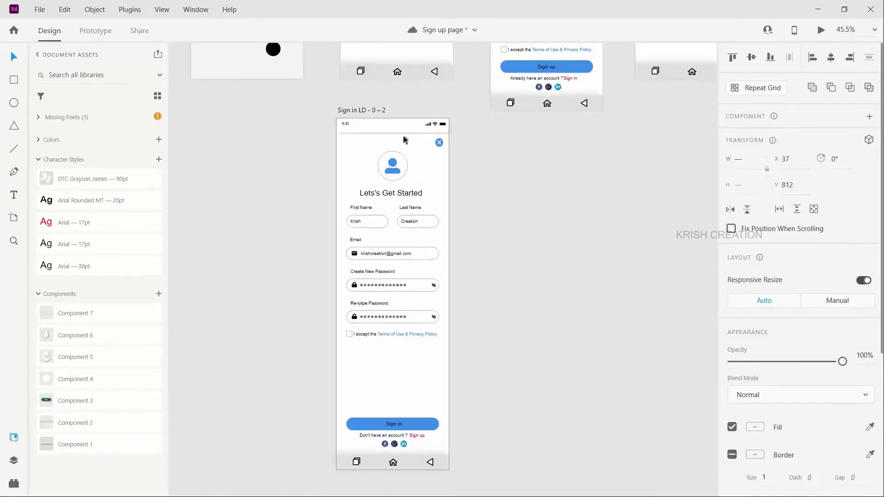
scroll(400, 128, "up", 2)
scroll(434, 174, "down", 5)
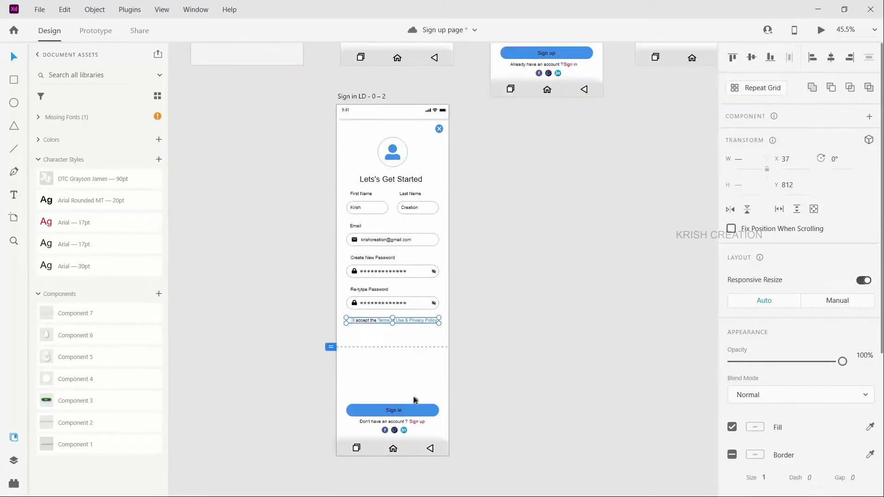
left_click_drag(411, 413, 411, 342)
Step: Change the blue button's label to "Sign up" and recentre the text on the button
scroll(409, 336, "up", 4, "ctrl")
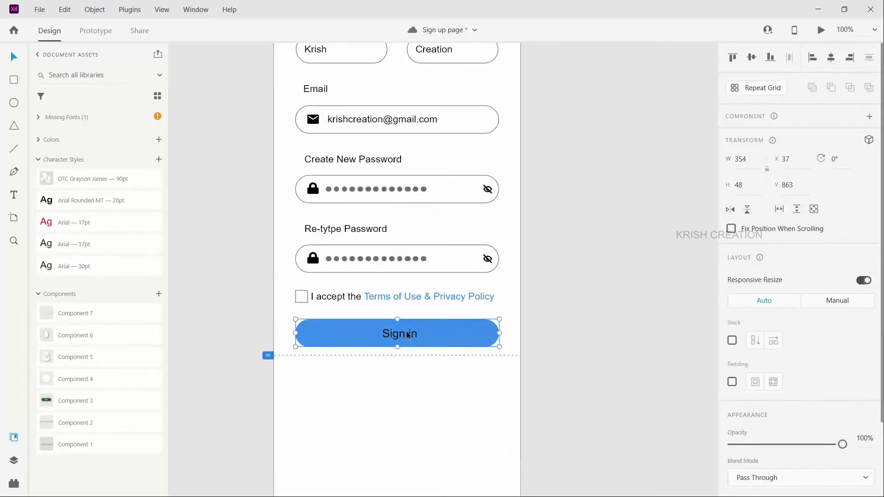
double_click(409, 335)
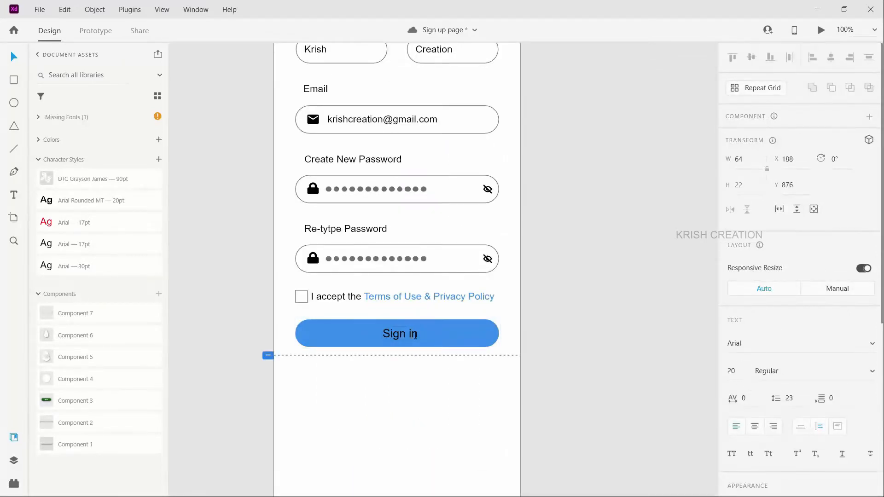
type("up")
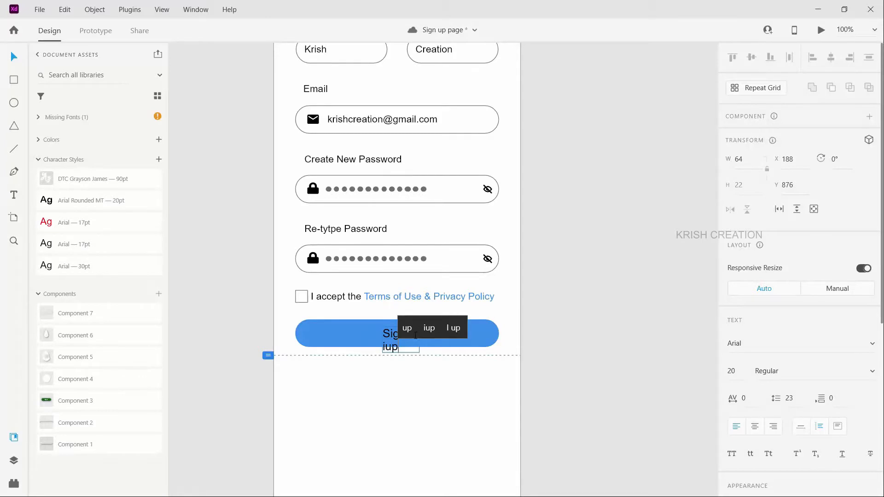
key("Escape")
left_click_drag(419, 339, 426, 337)
double_click(412, 336)
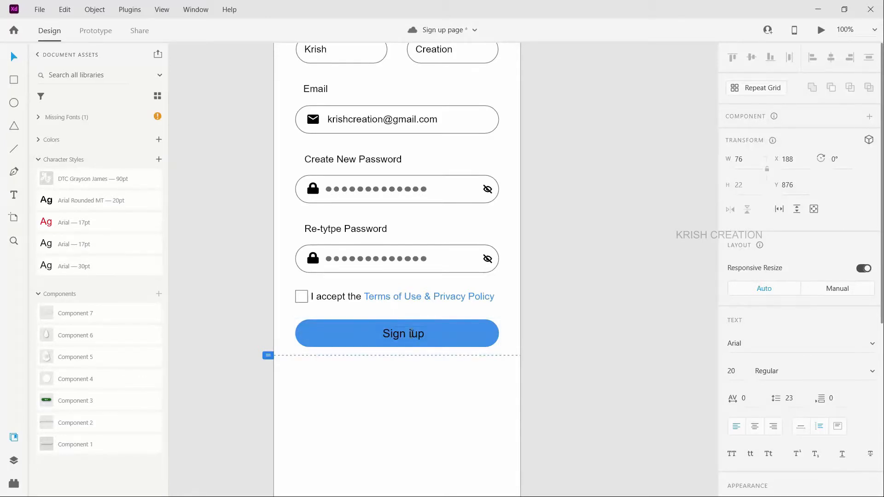
key("Escape")
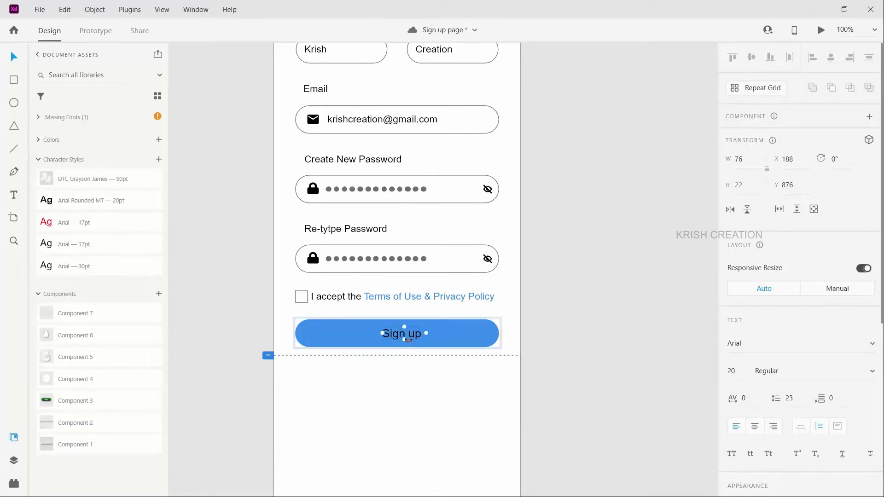
left_click_drag(414, 335, 409, 334)
scroll(444, 411, "down", 5)
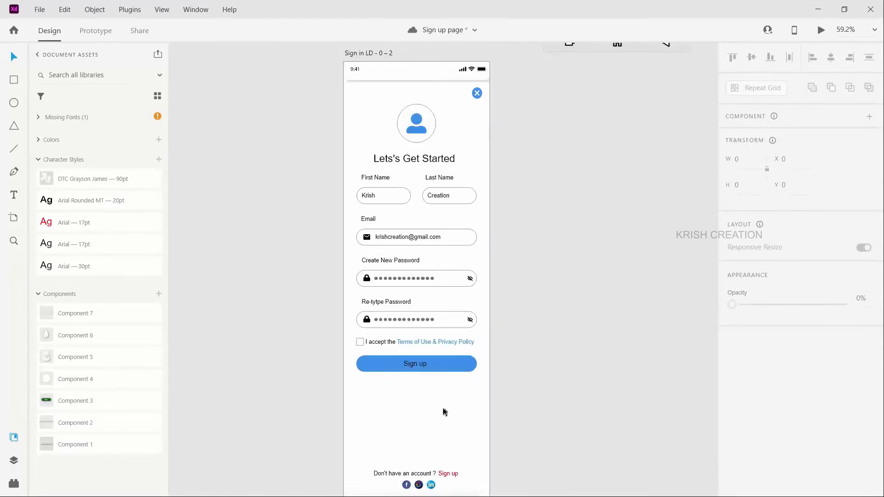
scroll(444, 411, "down", 2)
scroll(405, 382, "down", 2)
scroll(416, 365, "up", 1)
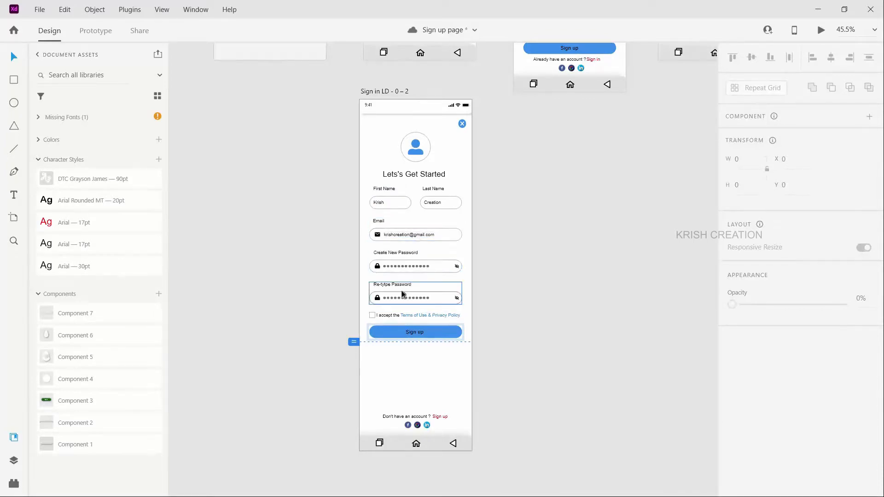
scroll(413, 249, "up", 5)
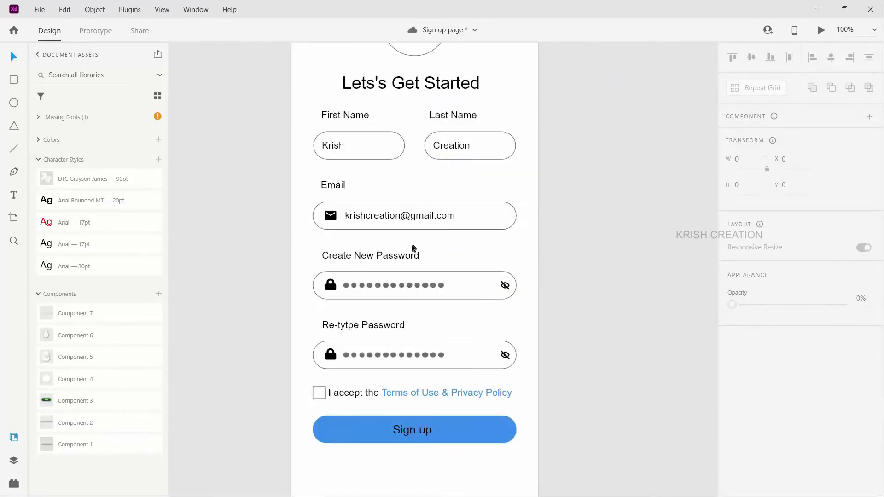
scroll(413, 249, "up", 2)
scroll(416, 253, "up", 3)
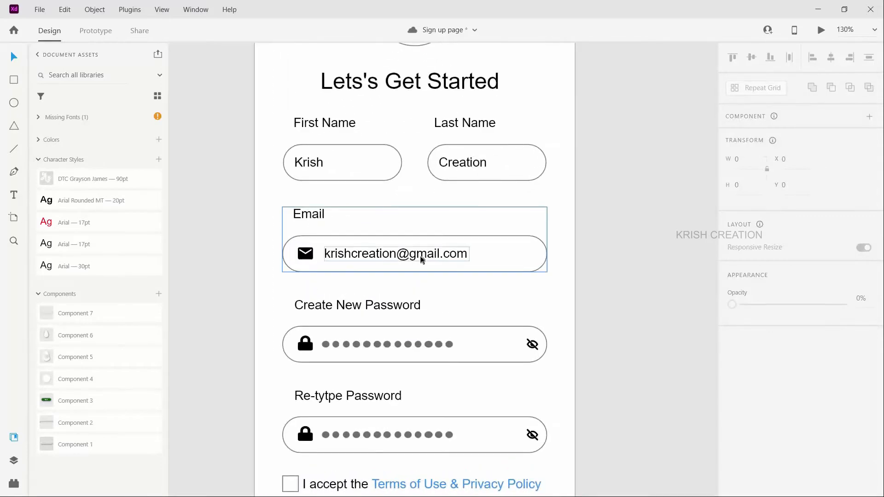
left_click(421, 260)
double_click(413, 252)
double_click(413, 253)
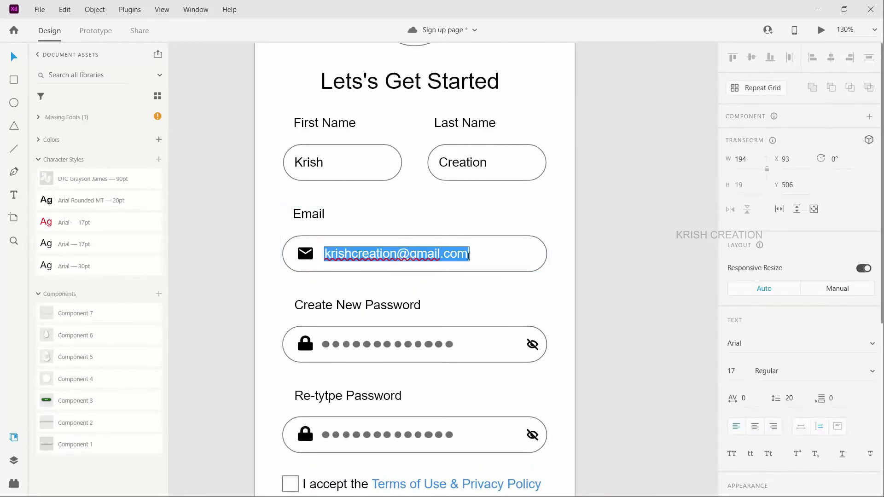
left_click_drag(468, 256, 399, 254)
key("ctrl+c")
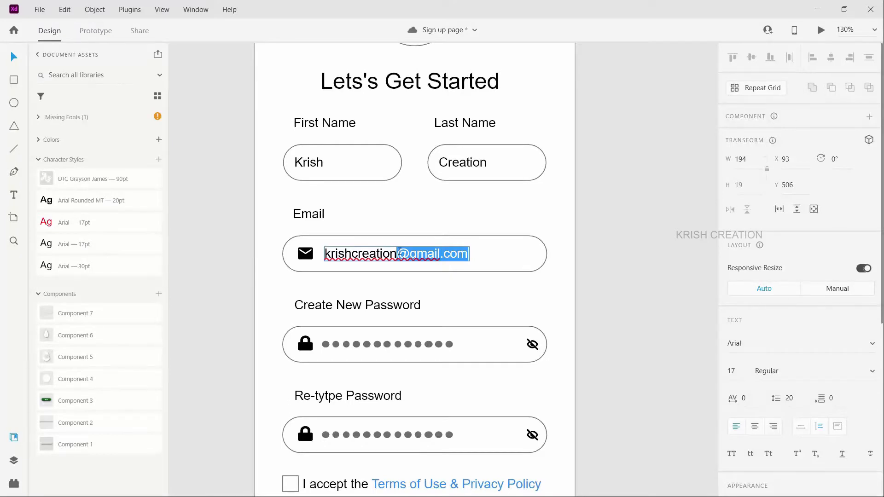
key("BackSpace")
left_click(477, 258)
left_click_drag(469, 254, 410, 252)
key("ctrl+z")
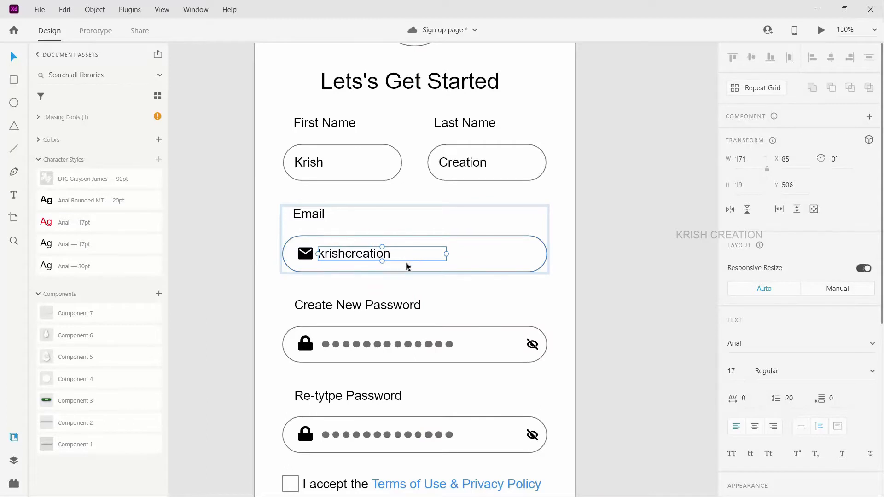
left_click_drag(446, 254, 513, 257)
double_click(513, 258)
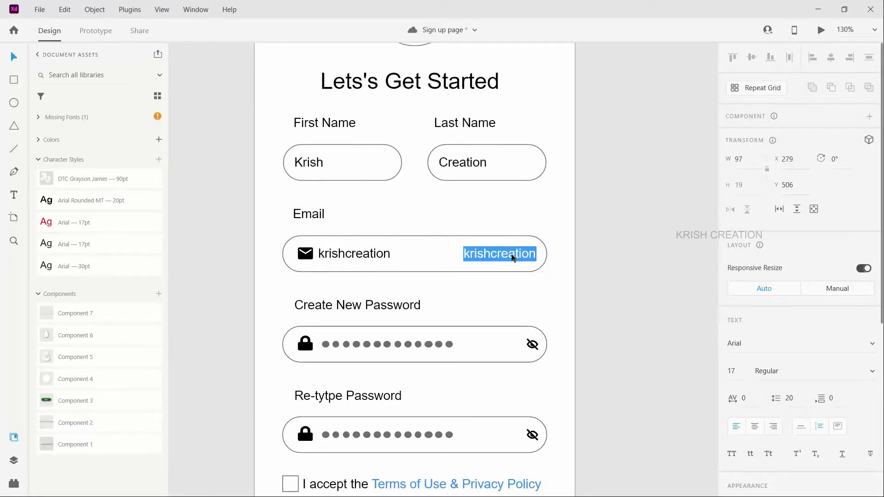
key("ctrl+v")
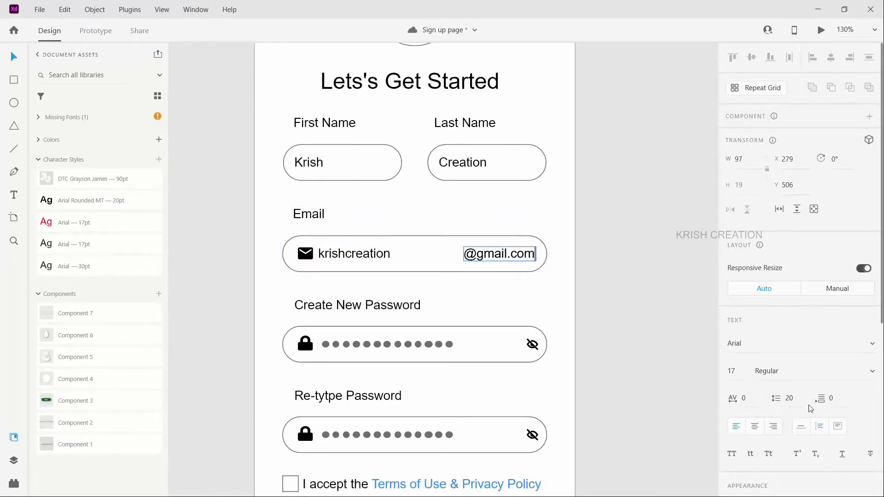
scroll(815, 407, "down", 3)
left_click_drag(777, 377, 787, 385)
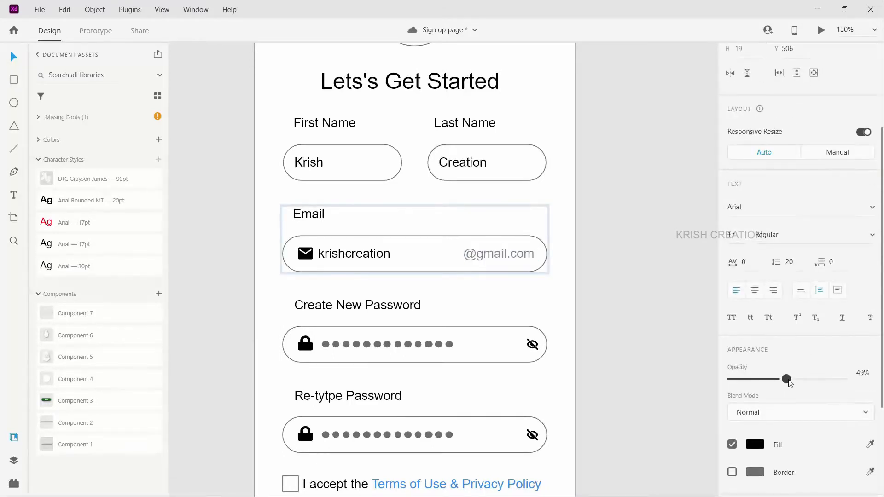
left_click(475, 290)
Step: Move the "Don't have an account ? Sign up" line with its social icons, and the navigation bar, up beneath the blue Sign up button
scroll(493, 278, "down", 3)
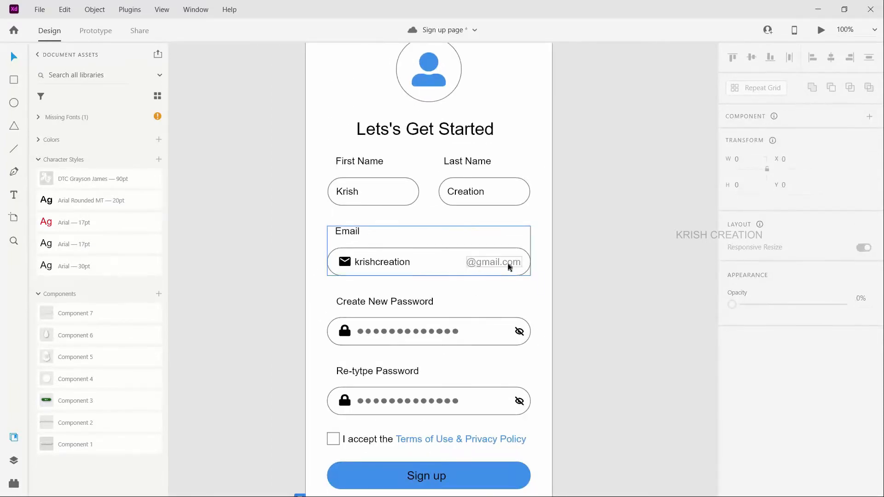
scroll(491, 295, "down", 1)
scroll(493, 296, "down", 3)
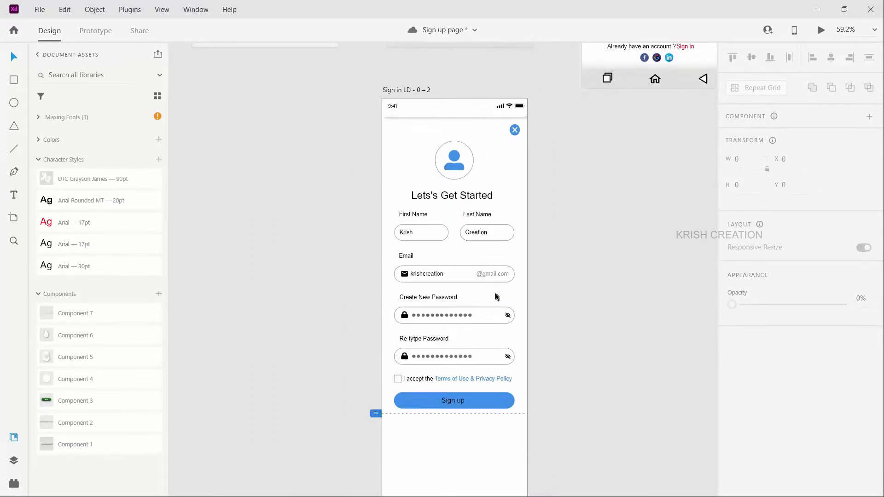
scroll(493, 296, "down", 3)
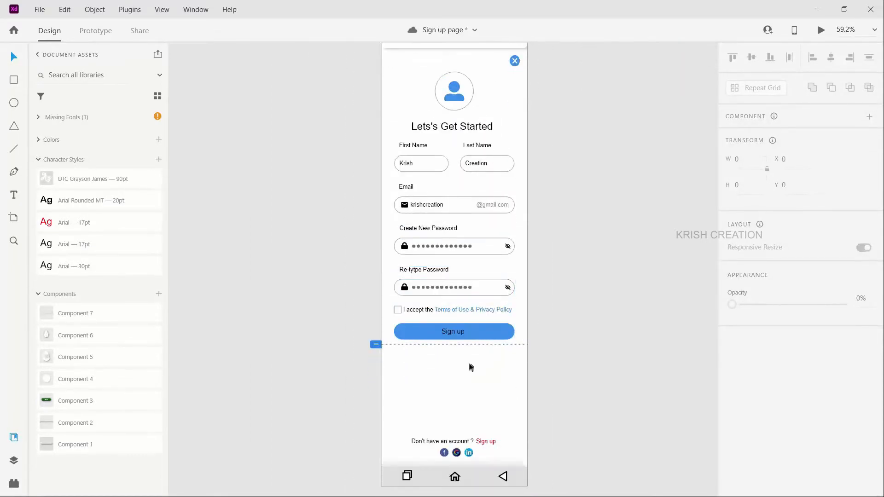
left_click(497, 457)
left_click_drag(466, 445, 466, 355)
left_click_drag(438, 473, 437, 390)
Step: Shorten the sign-up artboard to a height of 1078 so it ends at the navigation bar
left_click(450, 487)
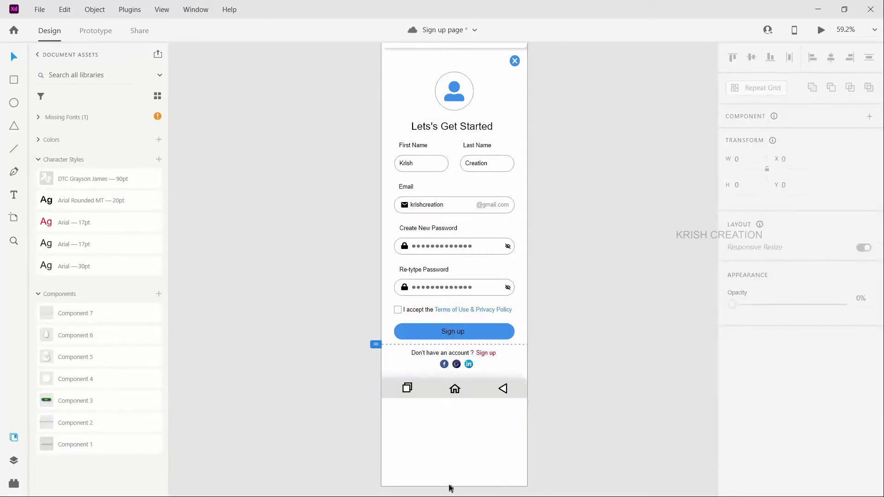
left_click(452, 486)
left_click_drag(453, 485, 454, 397)
Step: Place a duplicate of the sign-up artboard clear of the original, at X 3318, Y -1551, and delete the overlapping intermediate copy
scroll(458, 310, "up", 8)
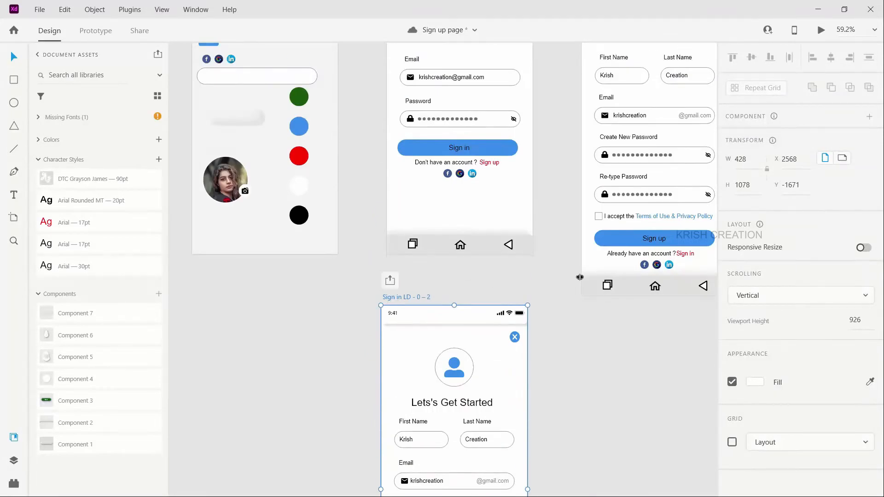
scroll(644, 258, "up", 2)
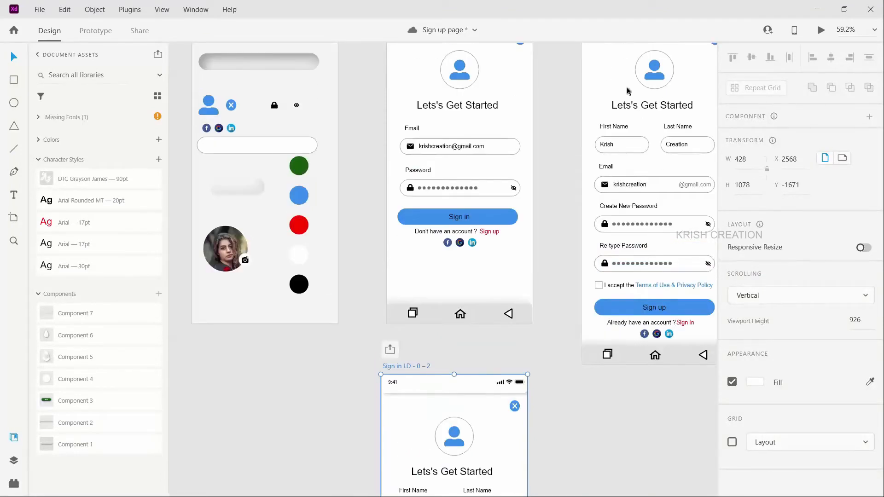
scroll(462, 324, "down", 6)
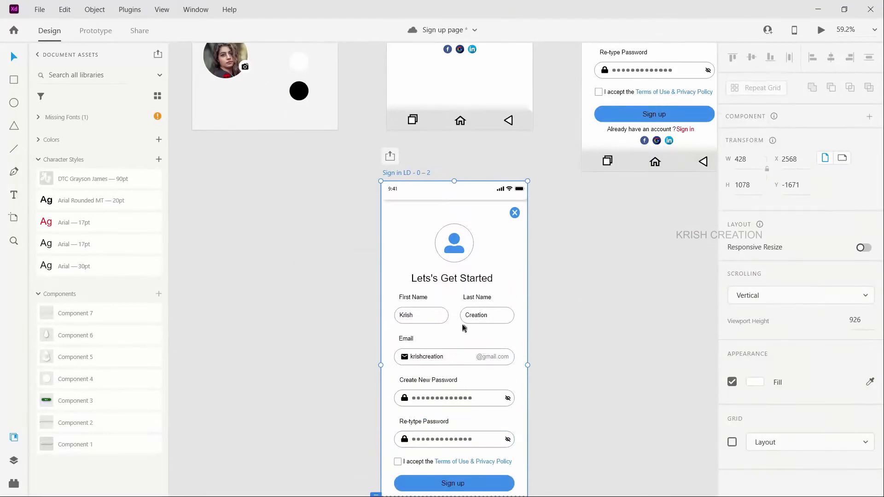
scroll(480, 420, "down", 3)
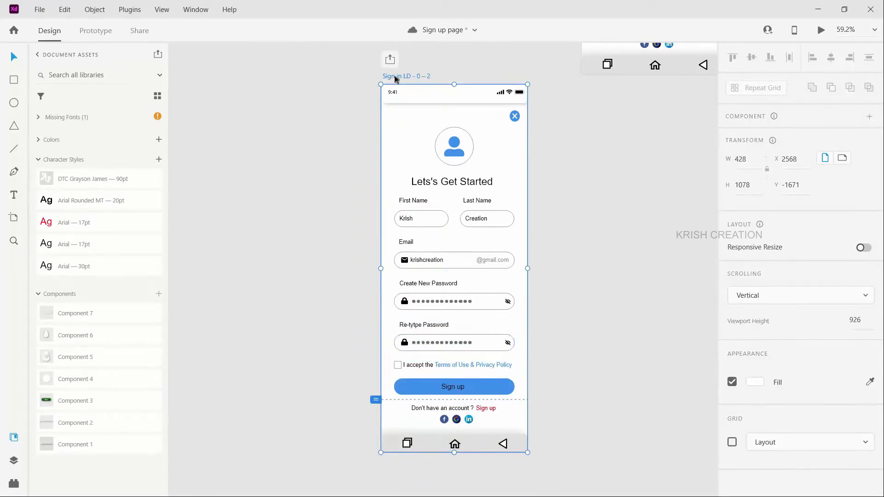
left_click_drag(394, 79, 631, 134)
left_click_drag(499, 135, 632, 135)
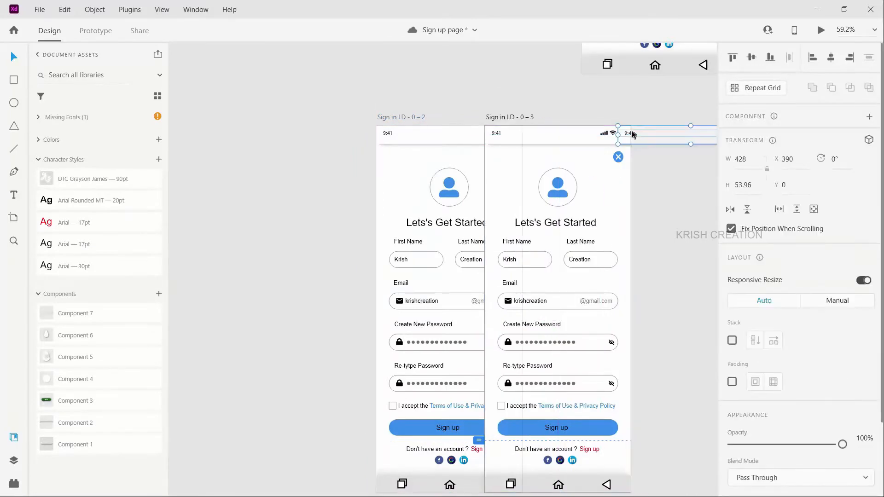
key("ctrl+z")
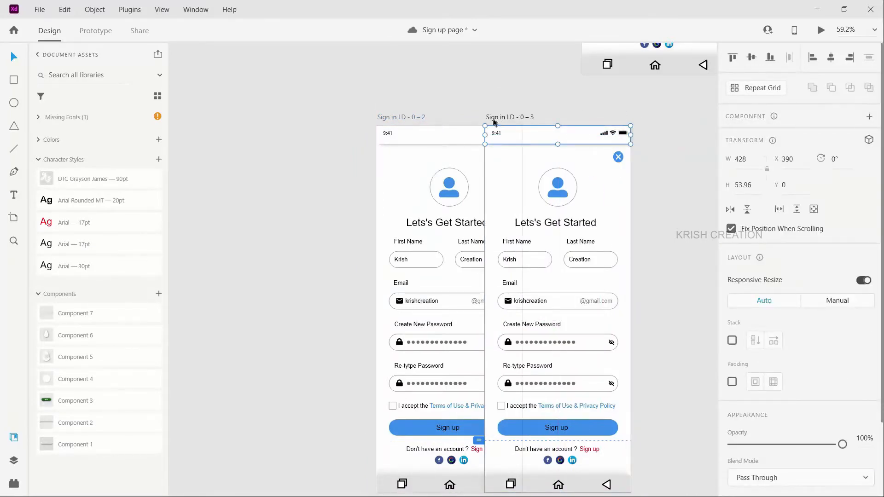
left_click(493, 120)
left_click_drag(499, 118, 650, 134)
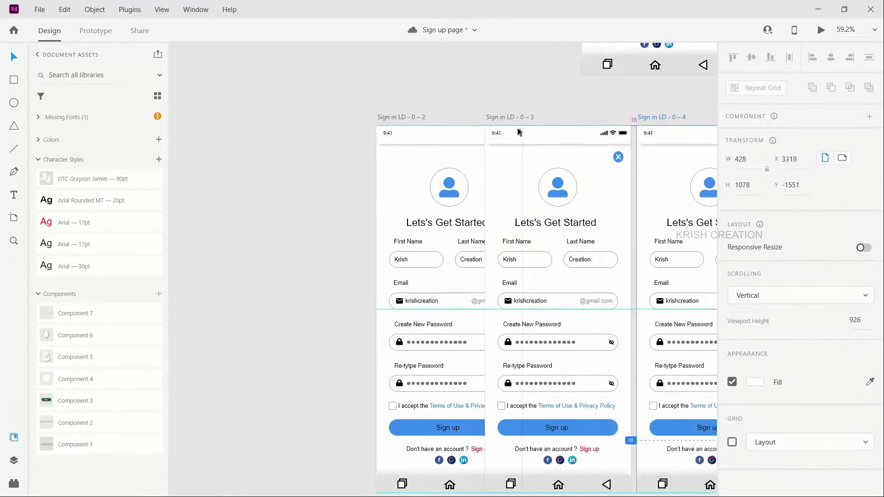
left_click(510, 118)
key("Delete")
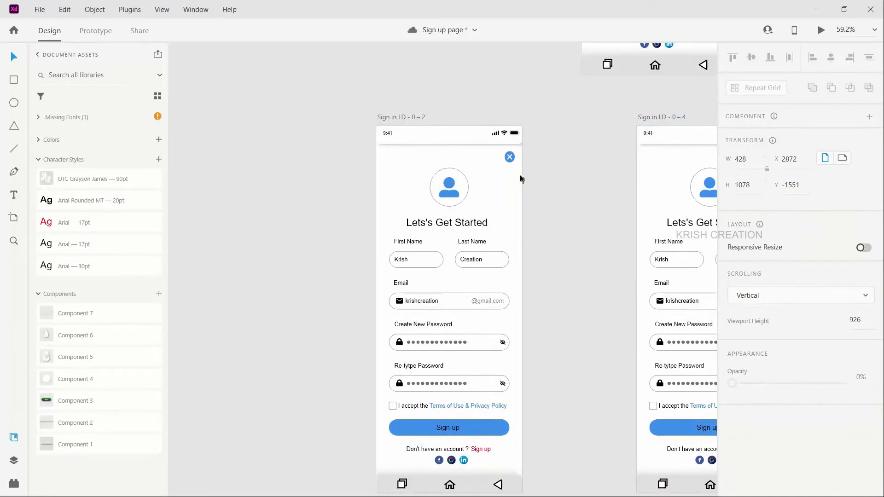
Step: Move the duplicate sign-up artboard closer to the original and align their top edges, at X 3112, Y -1551
scroll(539, 306, "right", 3)
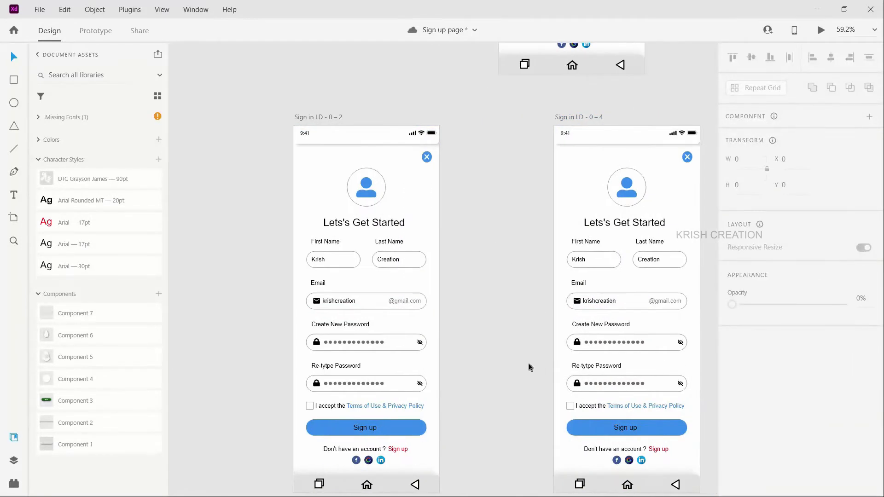
scroll(530, 367, "right", 1)
left_click_drag(541, 120, 475, 112)
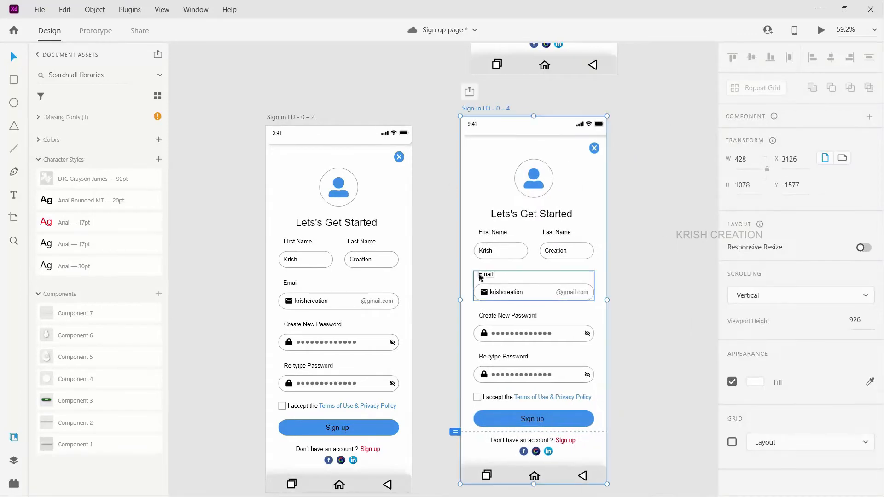
left_click(521, 335)
double_click(520, 333)
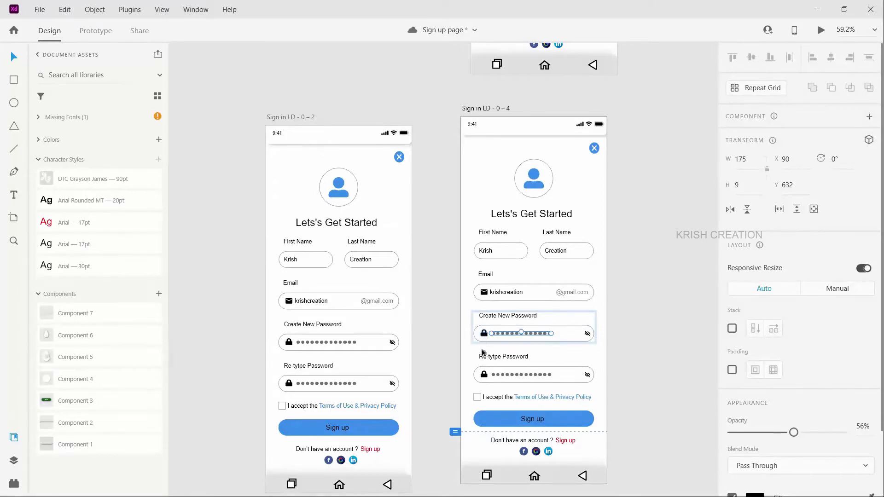
scroll(502, 391, "down", 1)
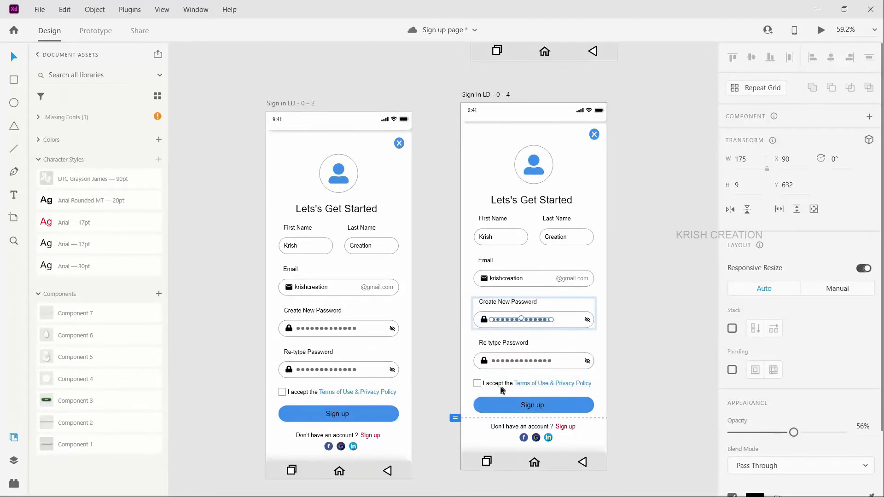
left_click(234, 230)
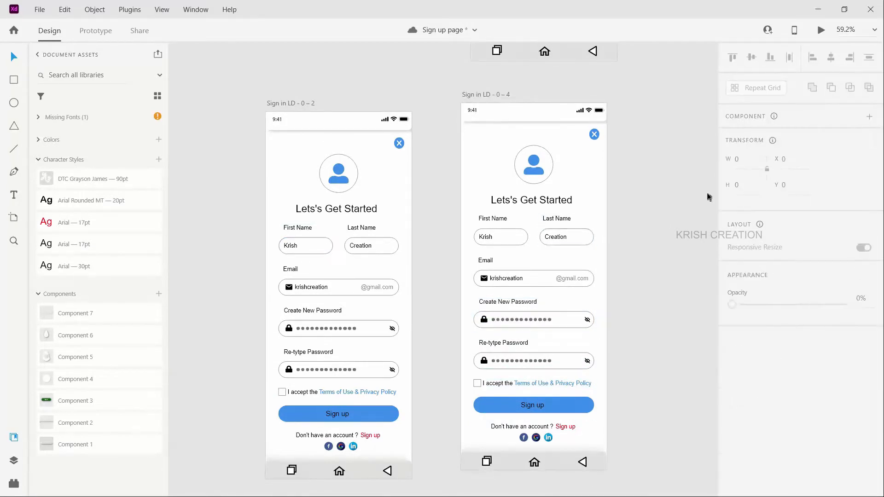
left_click_drag(490, 95, 485, 104)
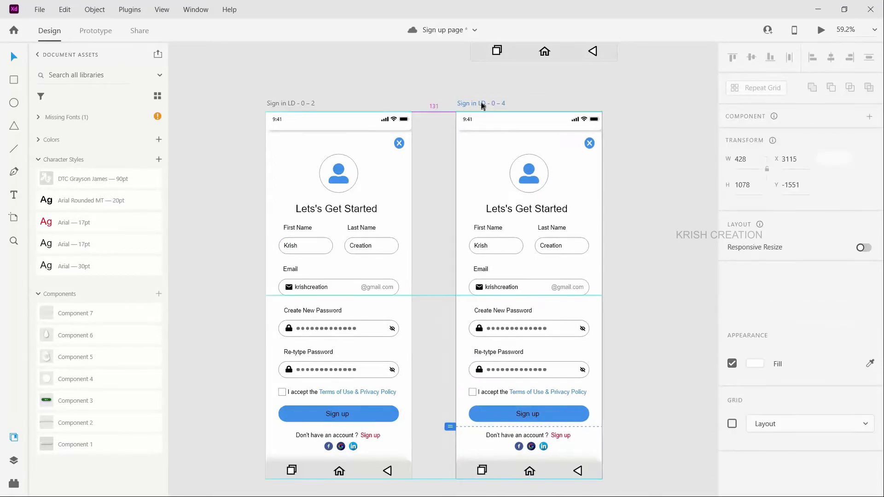
Step: Group the Password label and the visible-password field with the open padlock and eye icons on the Sign in LD-1 artboard
scroll(416, 171, "down", 5)
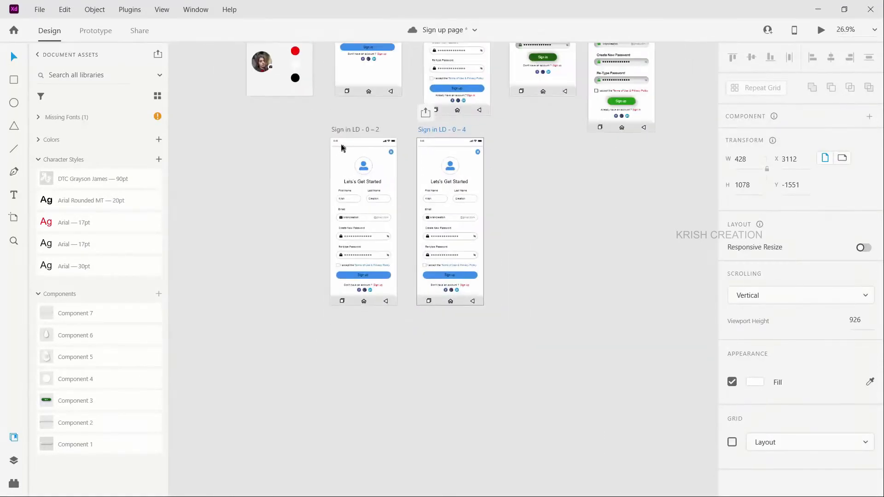
scroll(341, 147, "left", 15)
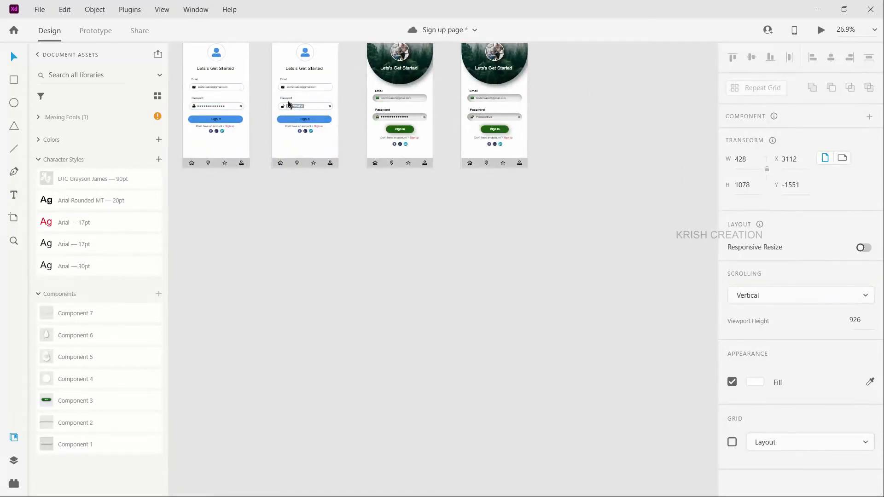
left_click(287, 100)
scroll(280, 98, "up", 5)
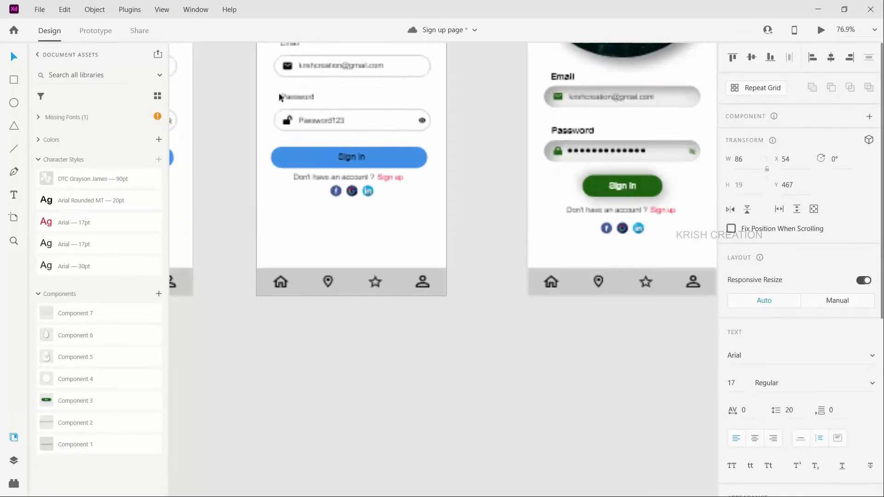
left_click_drag(275, 93, 323, 141)
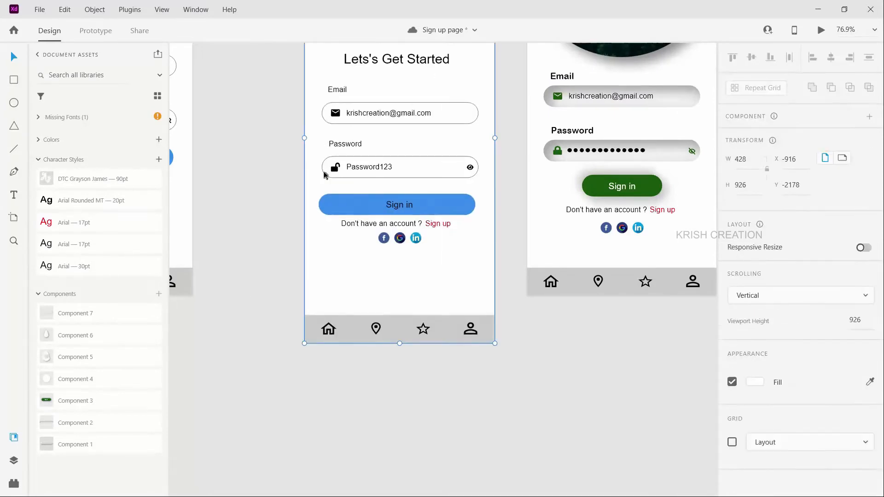
left_click(326, 169)
left_click_drag(471, 193, 484, 192)
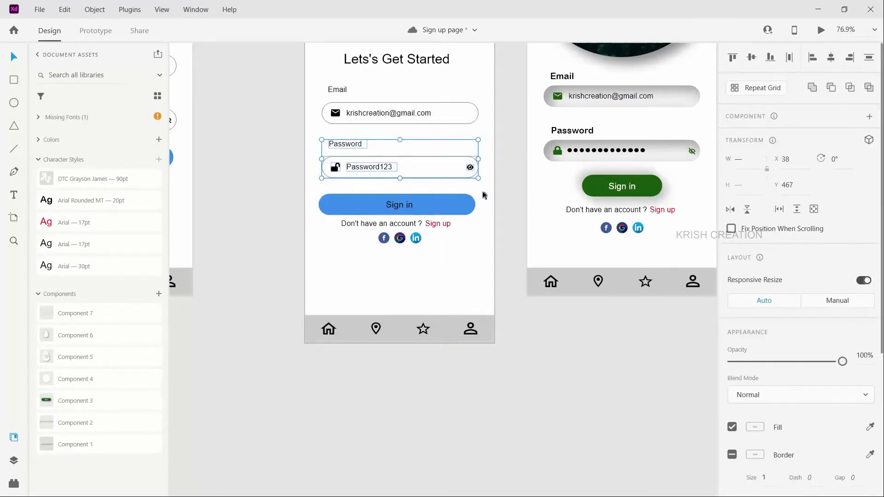
key("ctrl+g")
Step: Move the grouped visible-password field off the Sign in LD-1 artboard to the canvas beside the new sign-up artboards, at X 2186, Y -1445
scroll(377, 167, "down", 5)
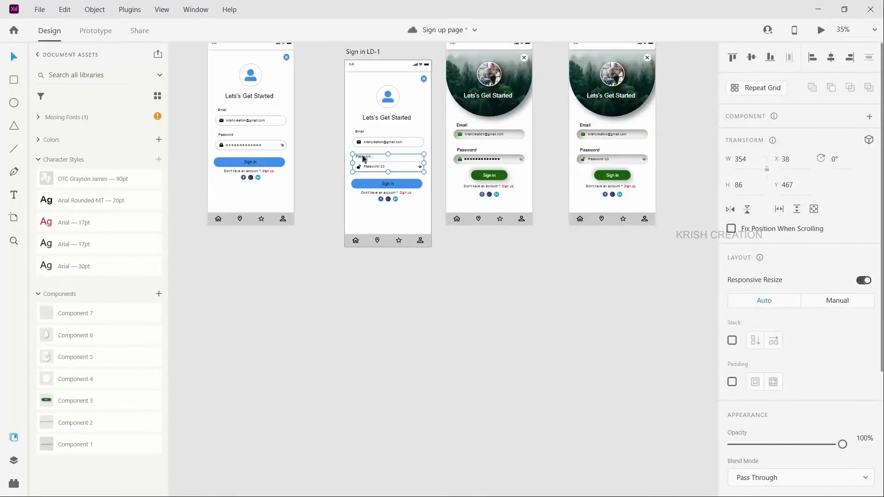
left_click_drag(364, 159, 717, 228)
scroll(667, 258, "right", 10)
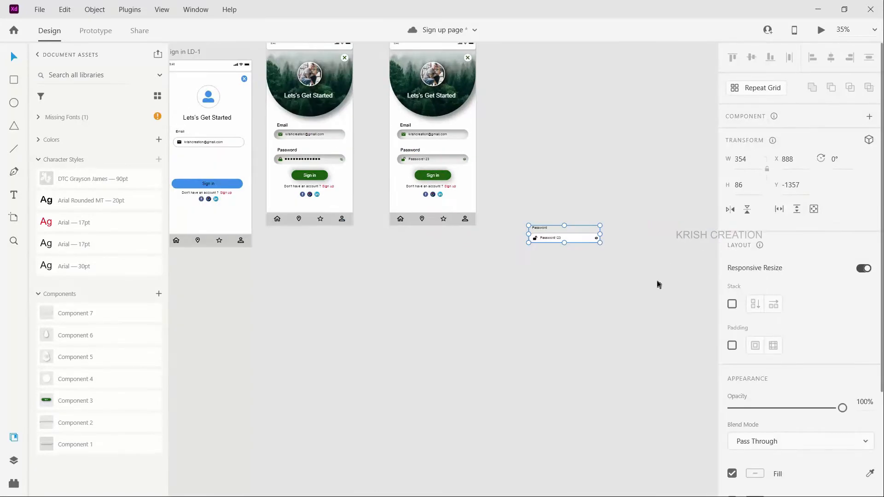
left_click_drag(636, 145, 677, 213)
scroll(677, 212, "right", 5)
scroll(679, 215, "right", 5)
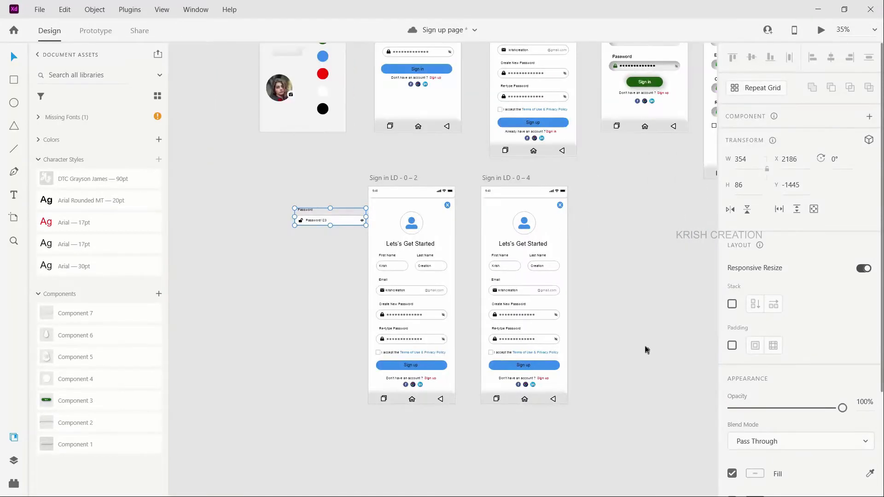
Step: Replace the masked Re-type Password field on the Sign in LD - 0 – 4 artboard with the visible-password group, at X 37, Y 686
left_click(514, 330)
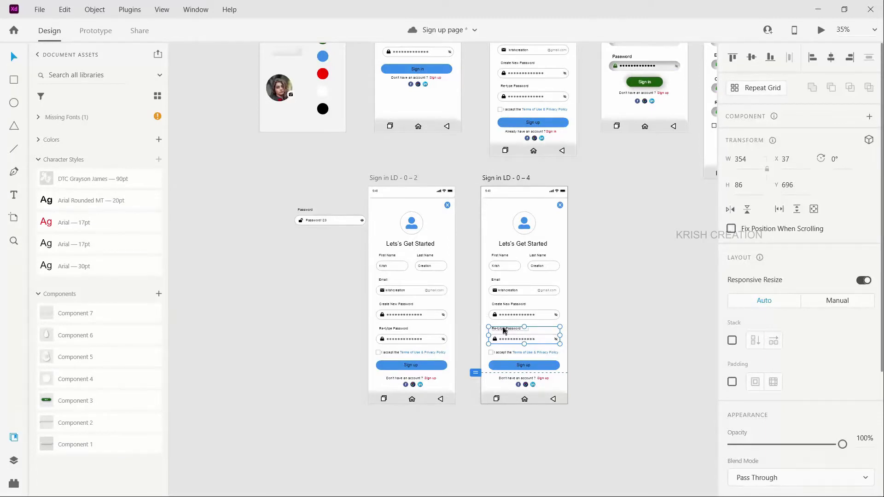
key("Delete")
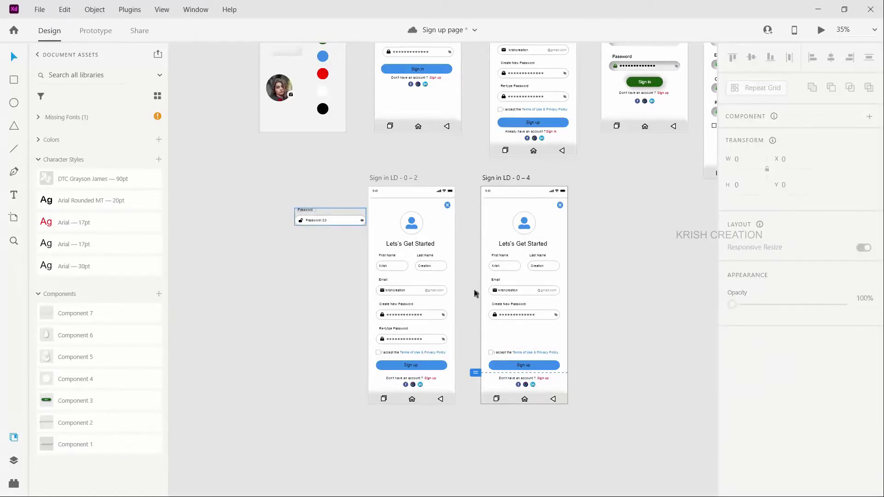
left_click_drag(475, 291, 496, 328)
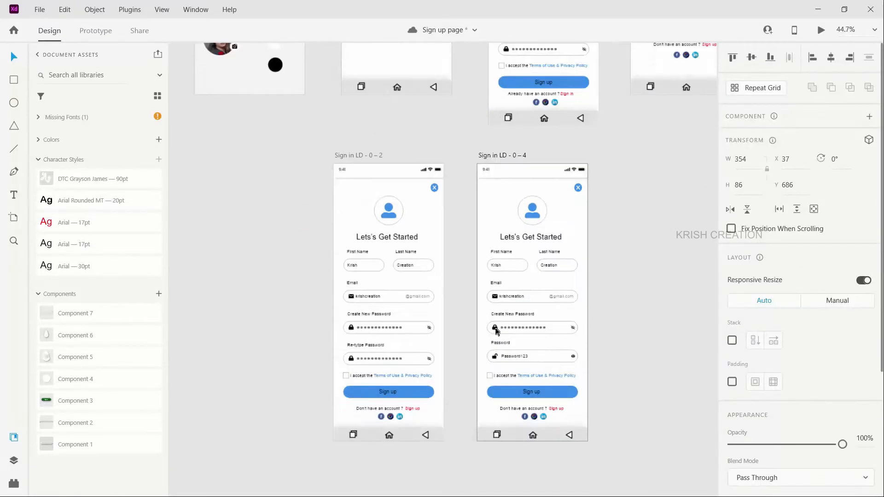
scroll(496, 328, "up", 4)
scroll(512, 350, "right", 2)
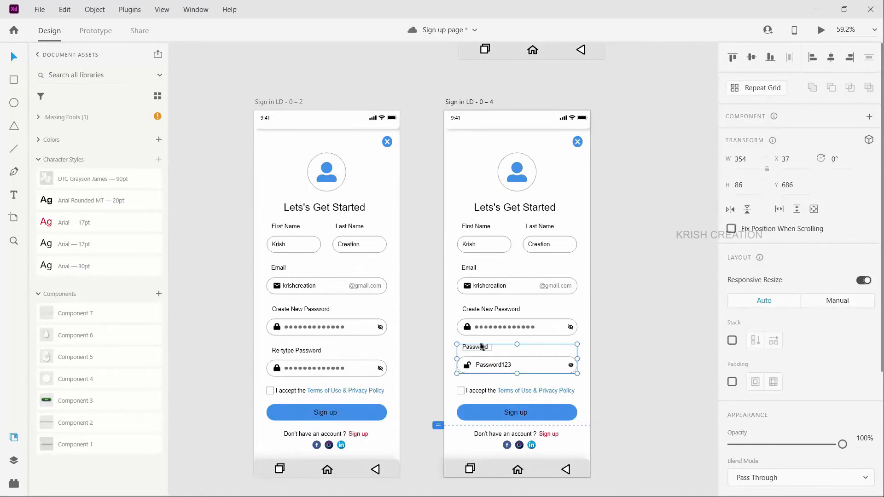
Step: Relabel the visible-password field "Re-type Password" and replace the masked Create New Password field above it with a matching visible-password field
double_click(476, 347)
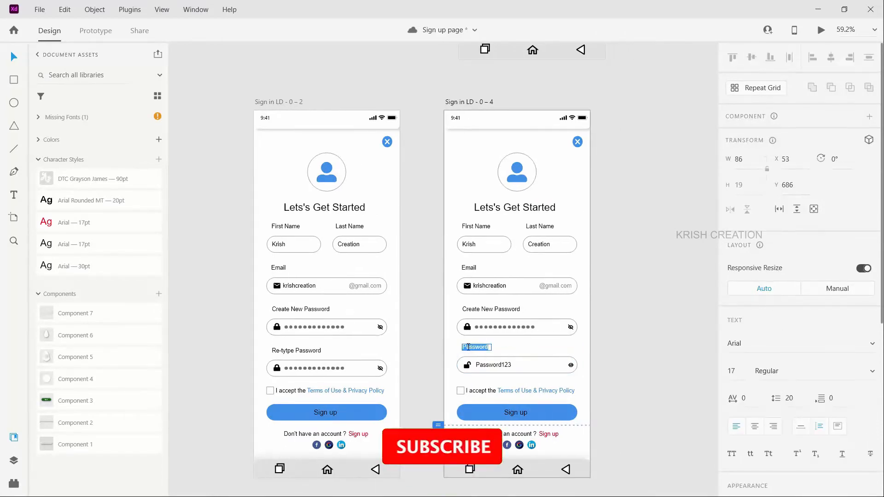
double_click(469, 344)
left_click(470, 345)
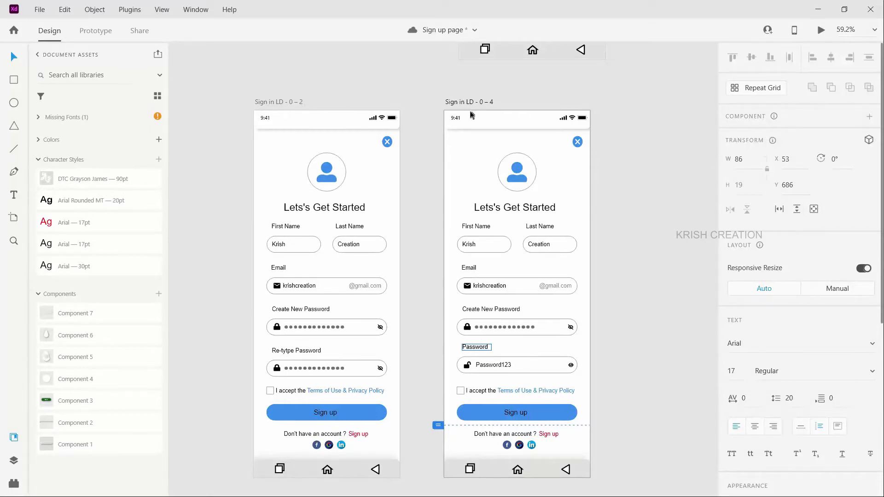
left_click(14, 460)
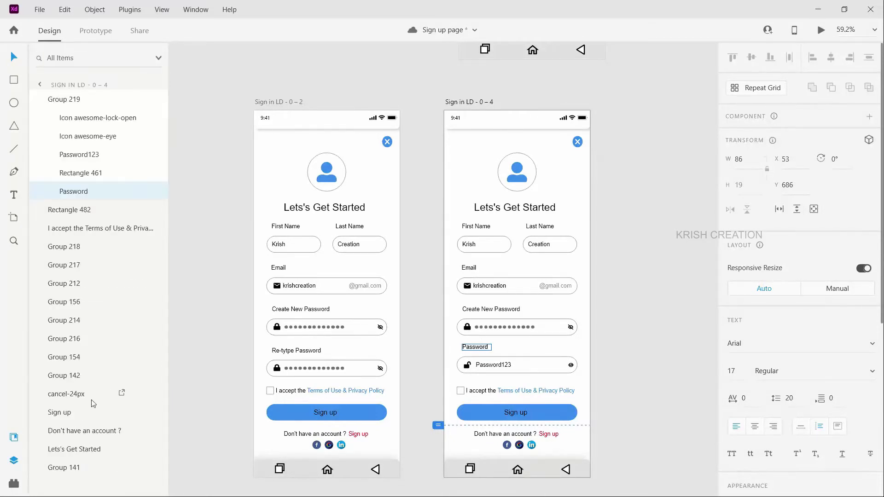
left_click(70, 176)
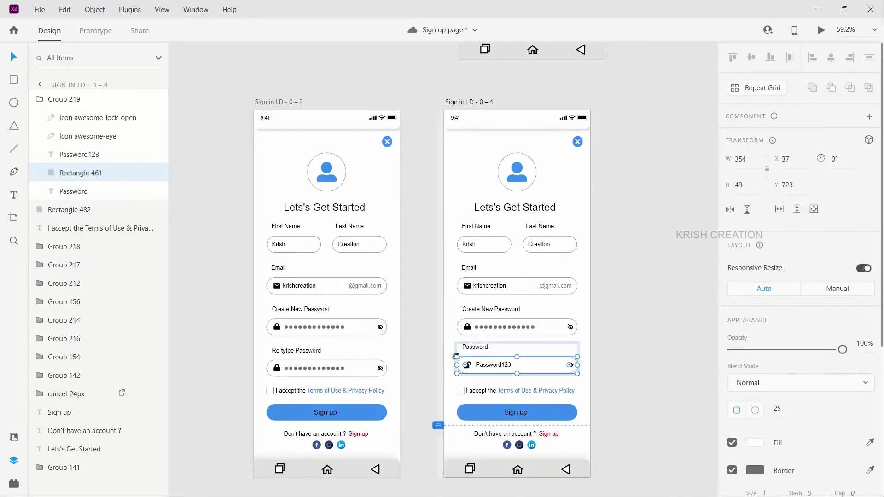
scroll(479, 363, "up", 3)
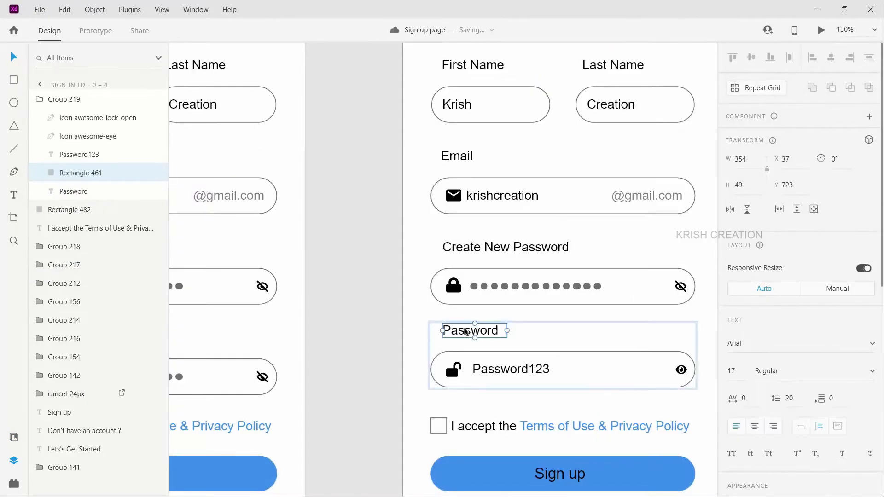
left_click(468, 335)
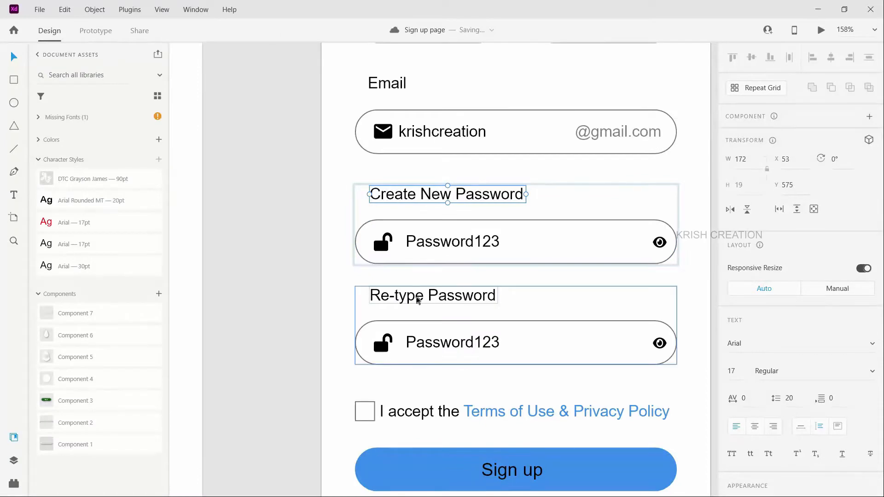
scroll(461, 263, "down", 3)
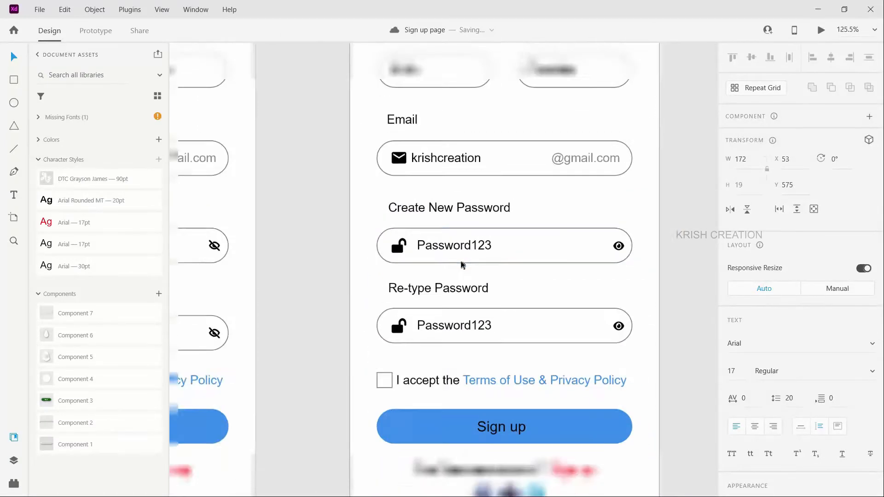
scroll(461, 263, "down", 3)
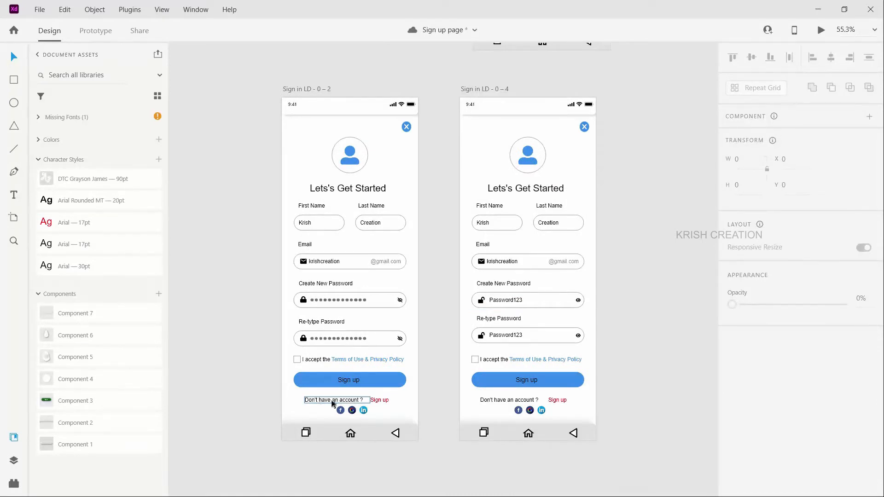
Step: Change the footer text on the Sign in LD - 0 – 2 artboard to "Already have an account ?" and its red link to "Sign in"
left_click(332, 403)
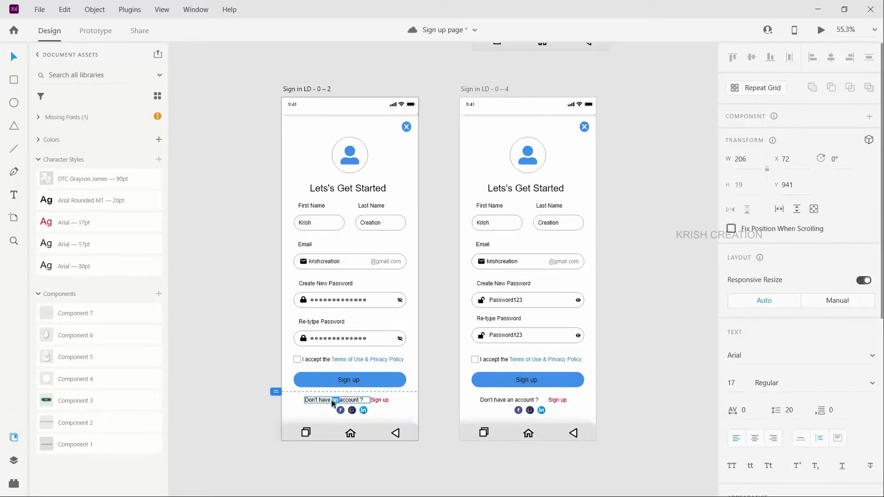
type("Already have an account ?")
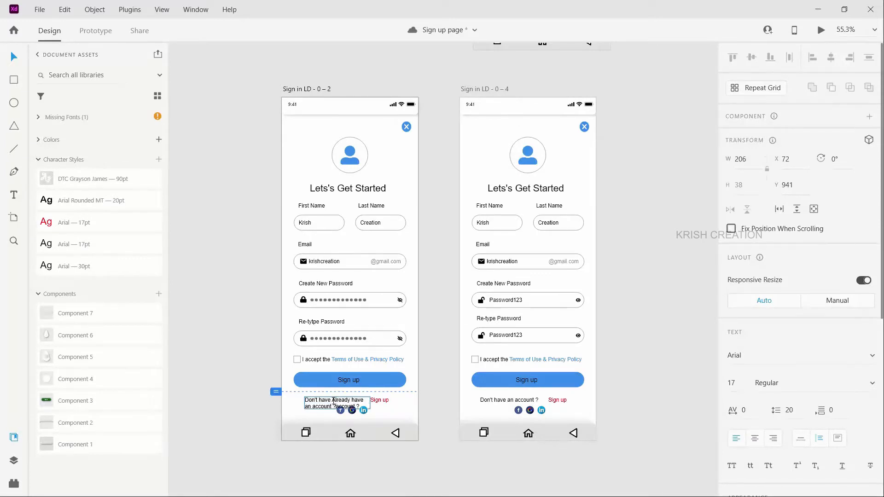
key("ctrl+z")
type("Already have an account ?")
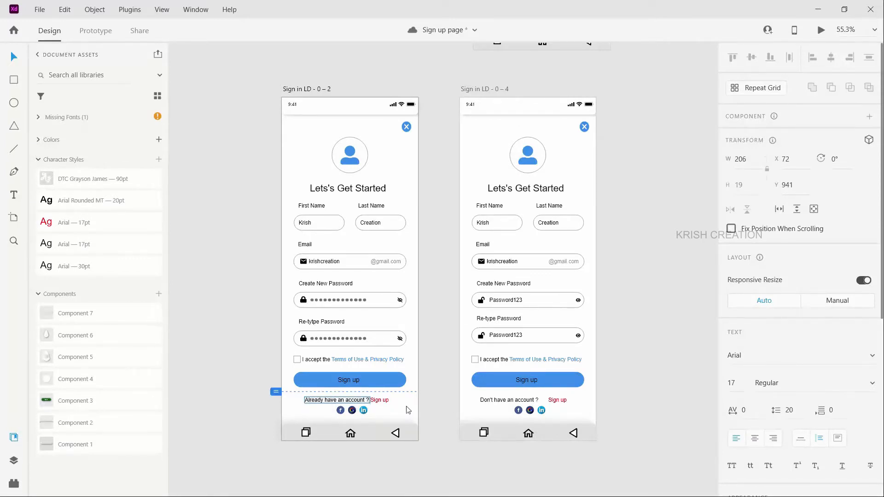
scroll(395, 414, "up", 4)
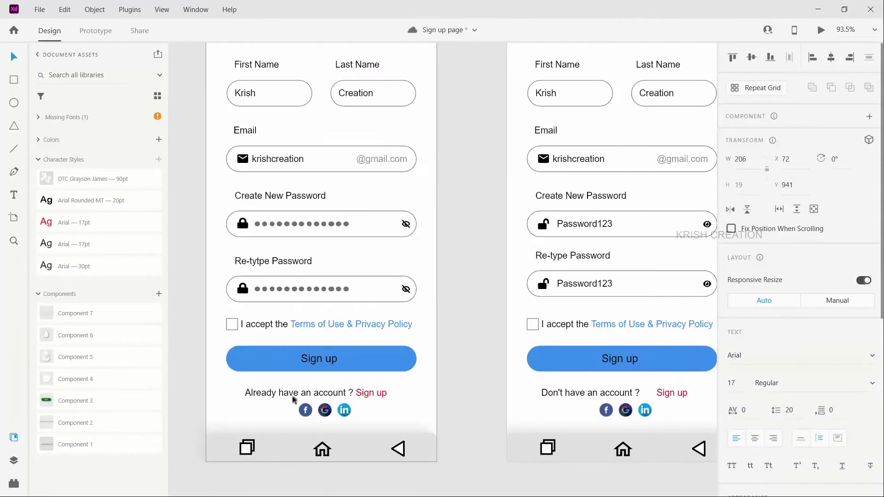
left_click(370, 393)
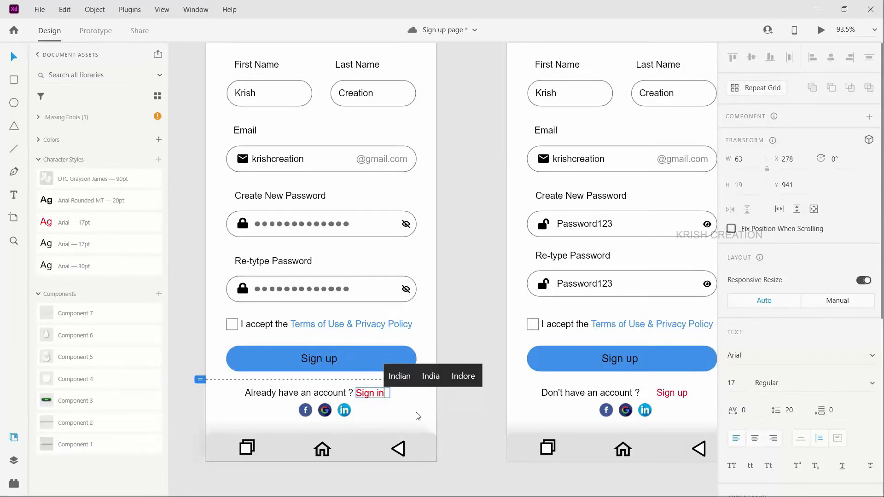
Step: Change the footer text on the Sign in LD - 0 – 4 artboard to "Already have an account ?" and its red link to "Sign in"
scroll(460, 405, "right", 1)
left_click(556, 394)
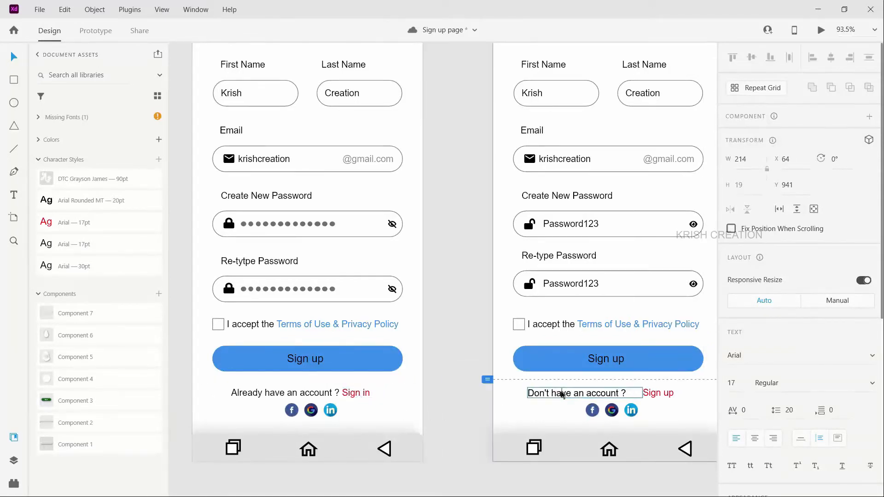
key("ctrl+a")
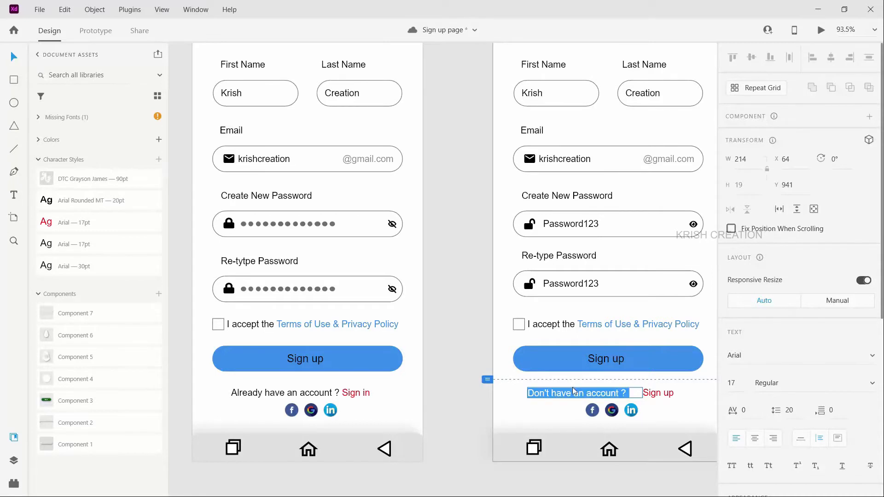
type("Already have an account ?")
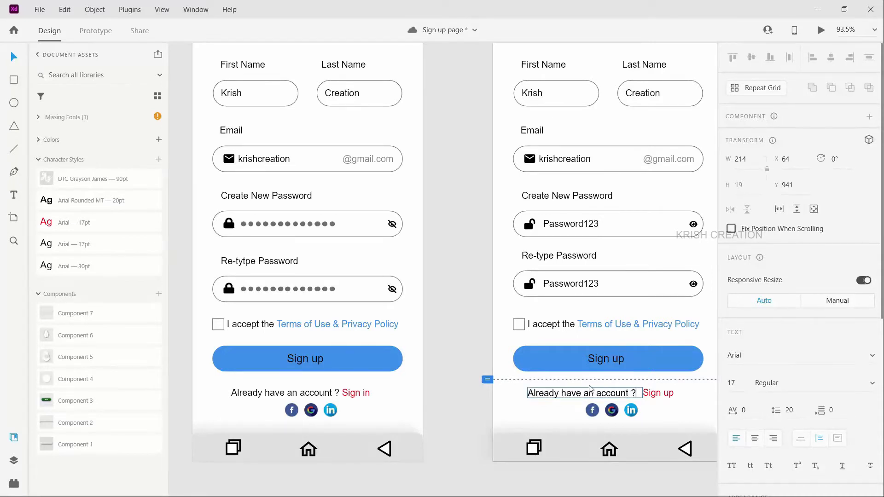
left_click(667, 395)
double_click(668, 393)
left_click(670, 392)
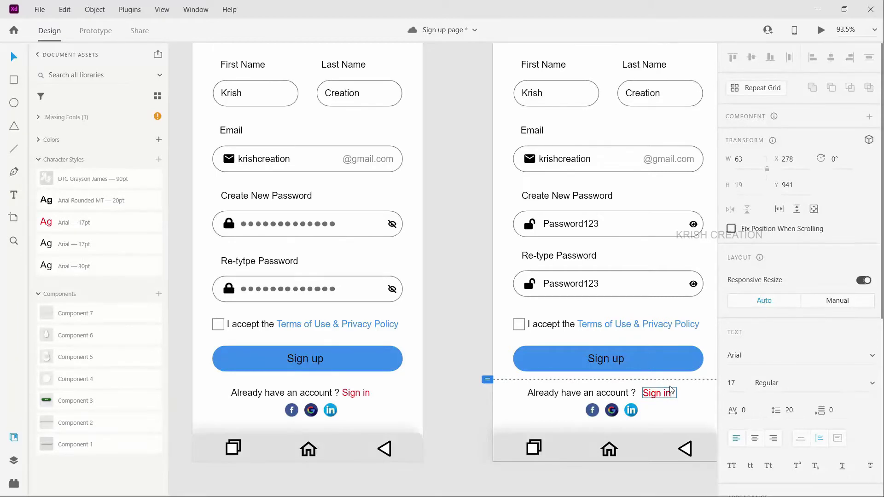
key("Escape")
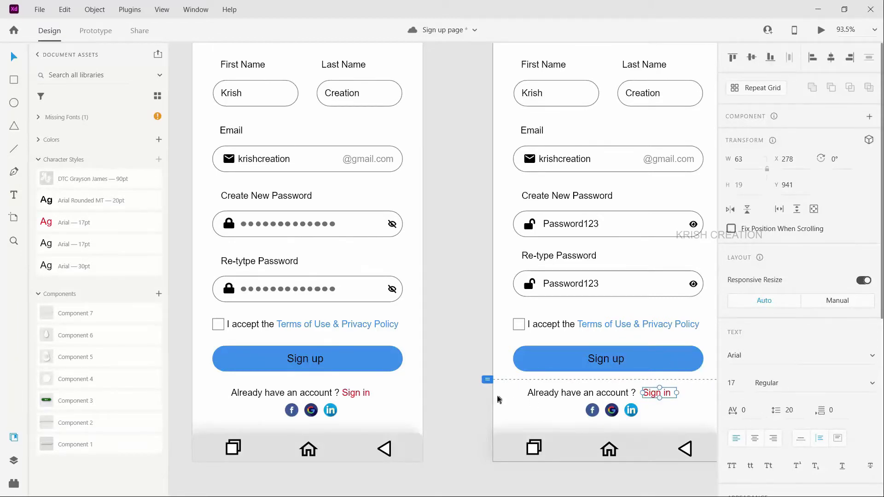
Step: Duplicate the sign in HD-0 – 1 artboard and place the copy beside Sign in LD - 0 – 4, at X 3720, Y -1551
scroll(500, 400, "down", 2)
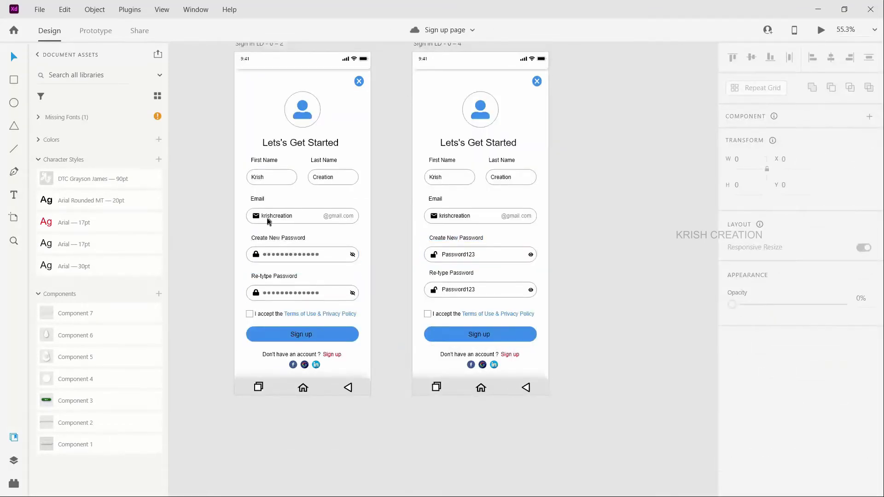
scroll(282, 67, "up", 2)
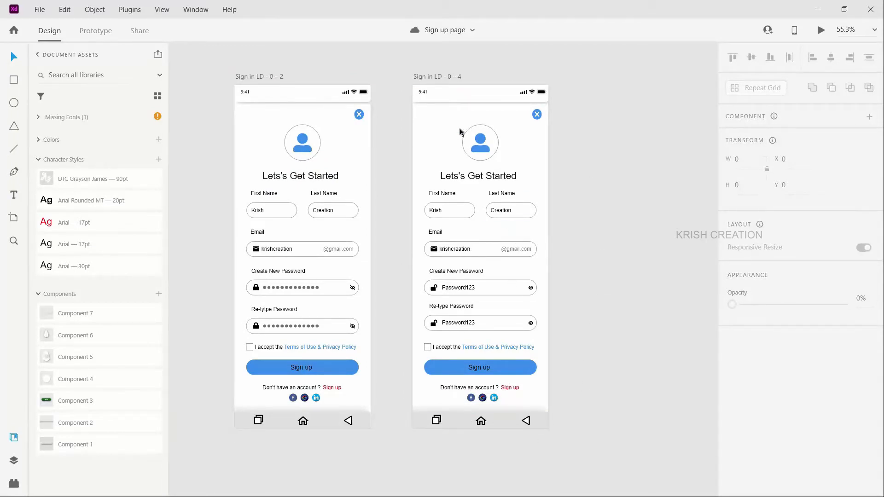
scroll(464, 132, "down", 2)
scroll(576, 110, "up", 6)
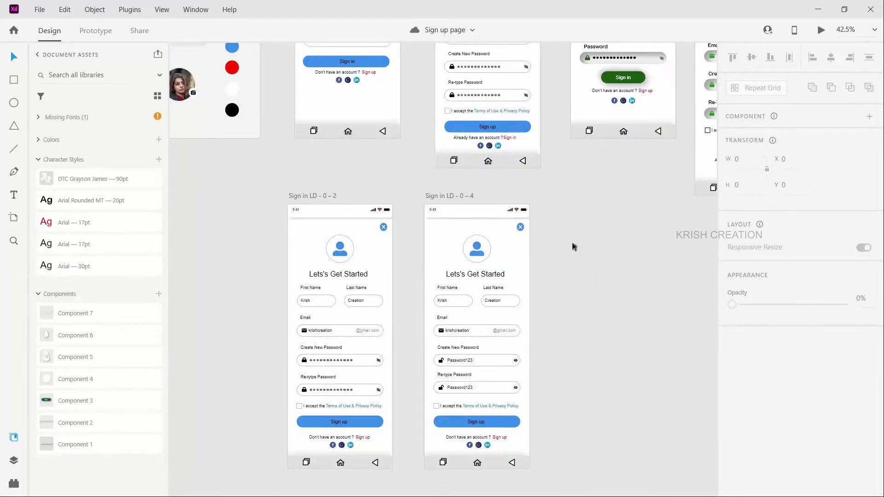
scroll(584, 239, "up", 4)
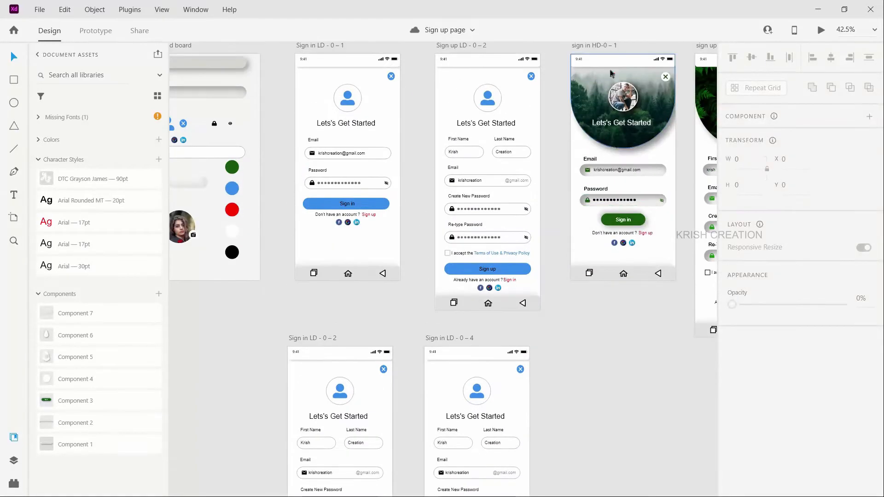
left_click(600, 49)
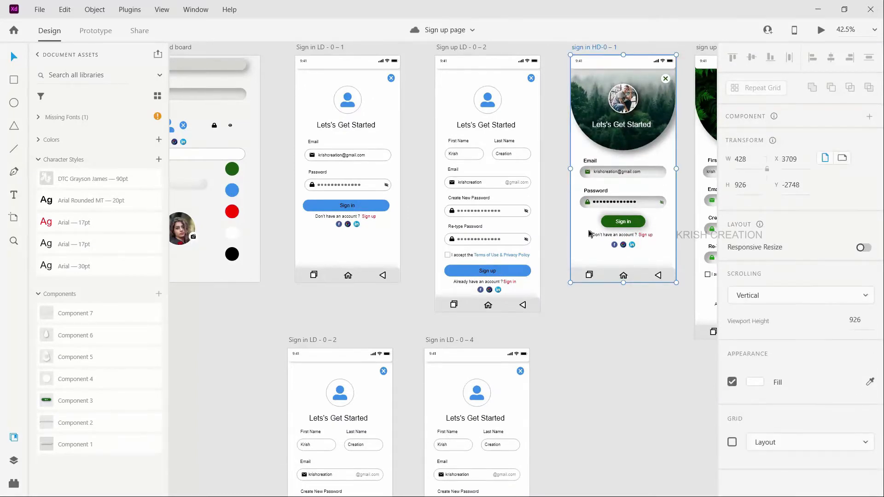
left_click_drag(599, 50, 565, 341)
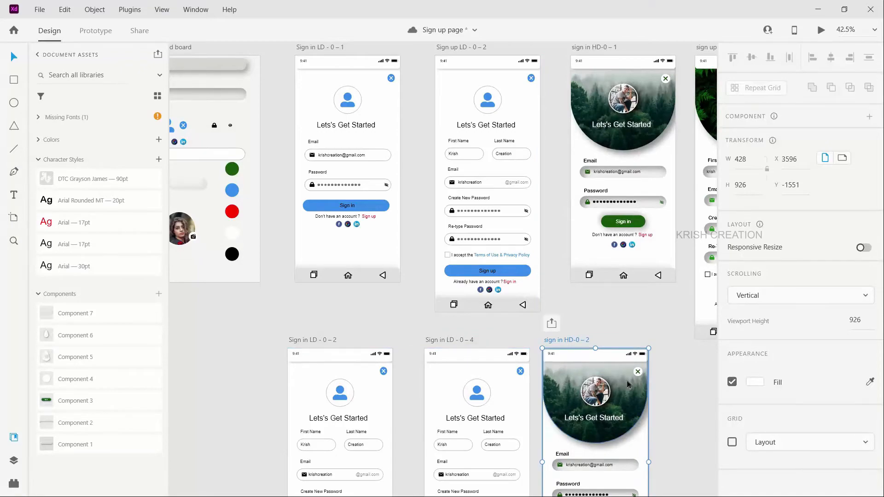
scroll(630, 387, "right", 5)
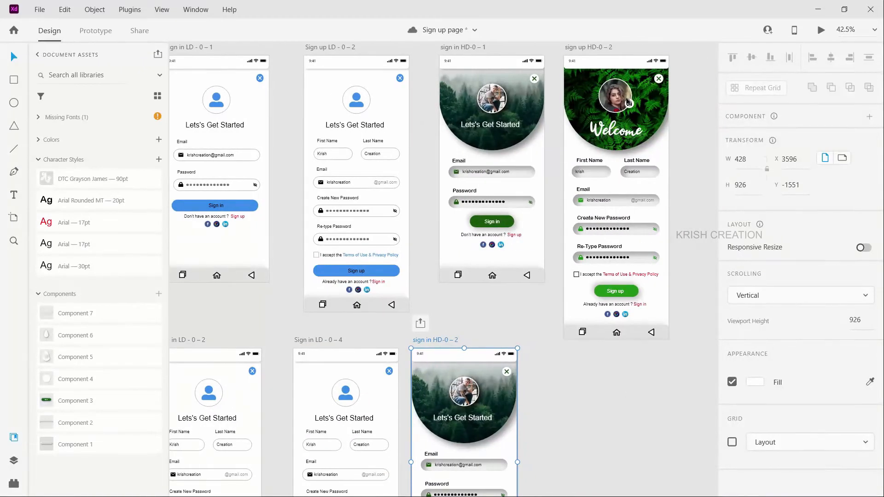
scroll(543, 372, "down", 4)
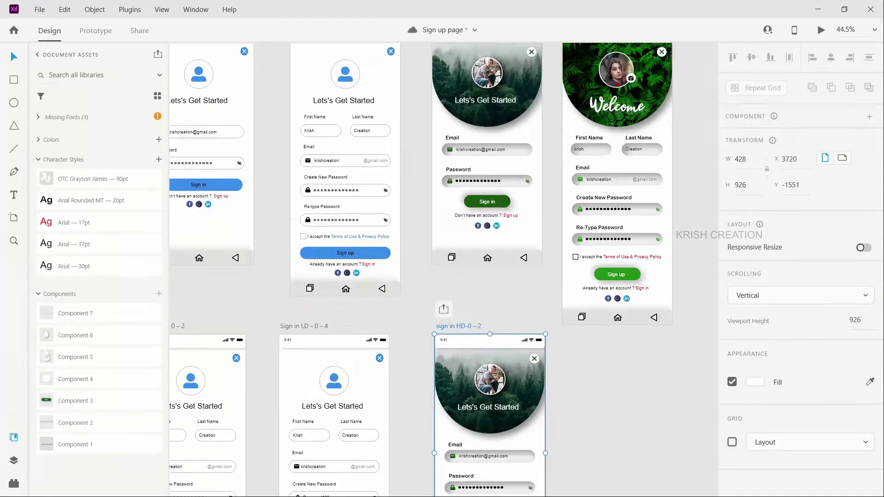
Step: Extend the duplicated HD artboard to a height of 1378 and move its navigation bar to the artboard's bottom edge, at Y 1320
scroll(493, 441, "down", 4)
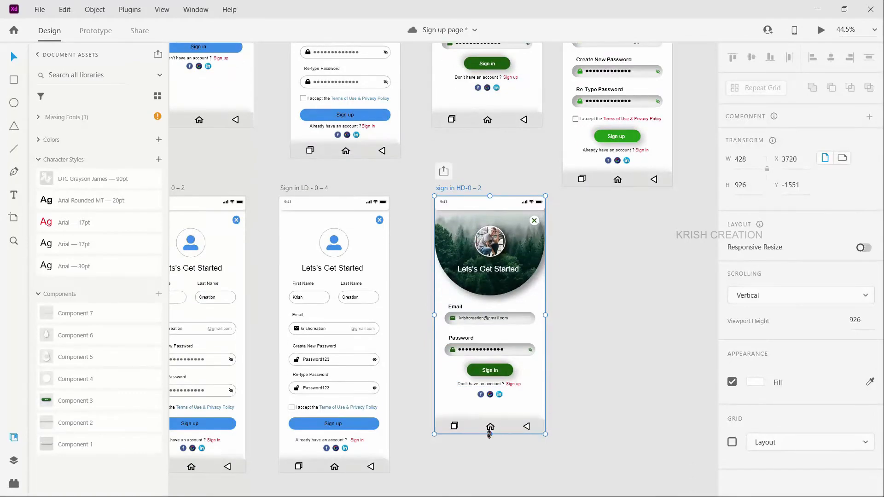
left_click_drag(489, 434, 490, 494)
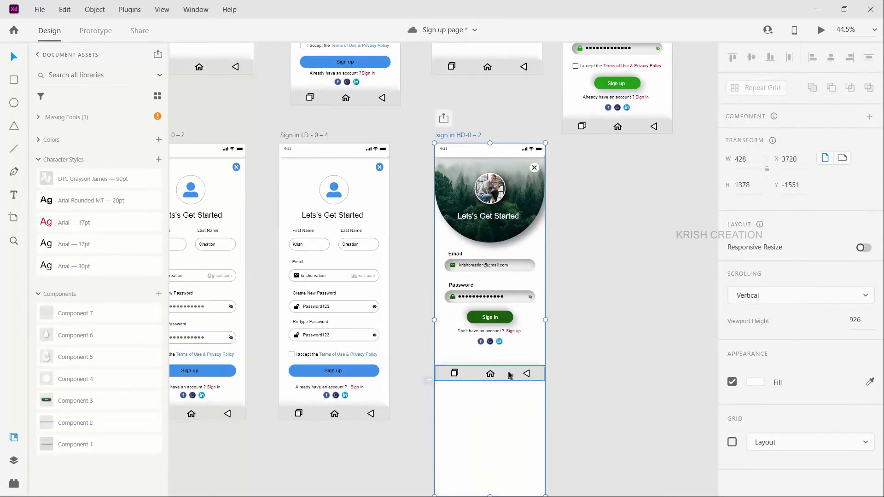
left_click_drag(509, 375, 511, 459)
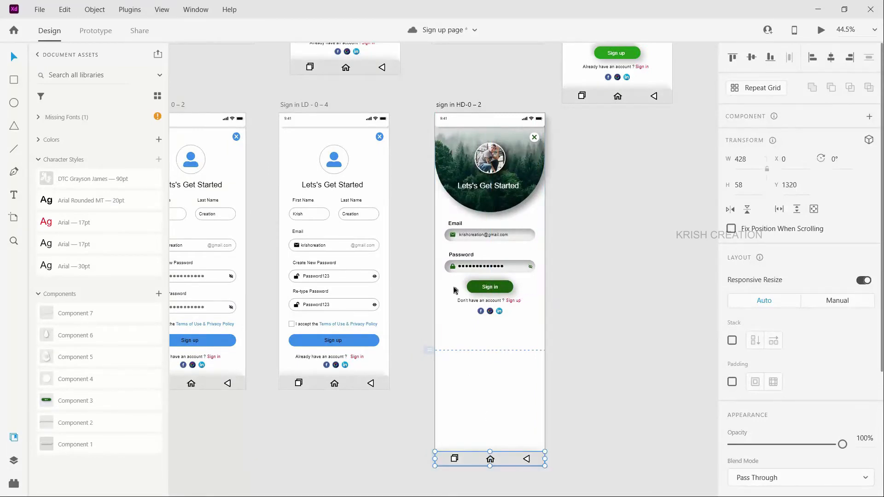
Step: Delete the round profile photo from the forest header of the duplicated HD artboard
scroll(505, 298, "up", 5)
left_click(502, 293)
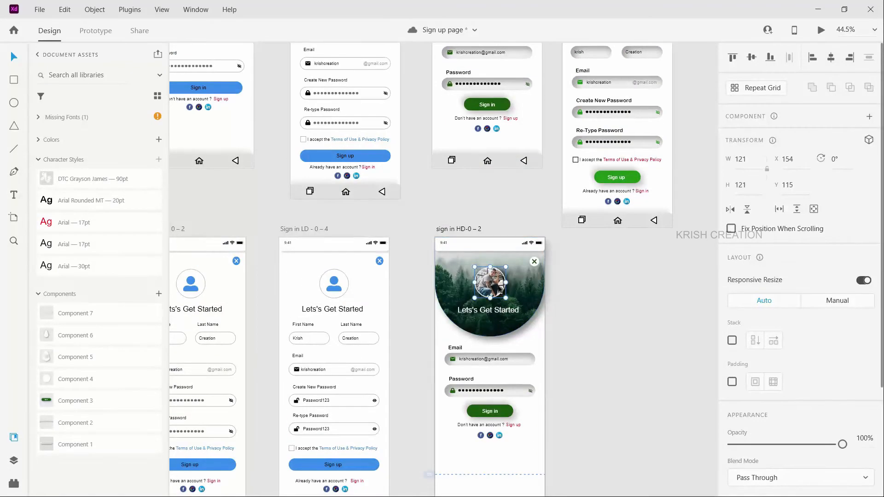
key("Delete")
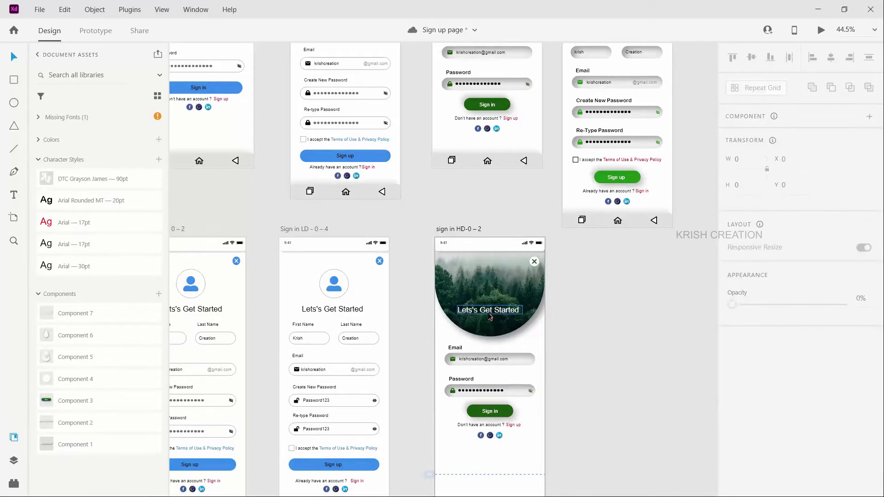
Step: Delete the "Lets's Get Started" heading from the forest header of the sign in HD-0 – 2 artboard
left_click(491, 318)
key("Delete")
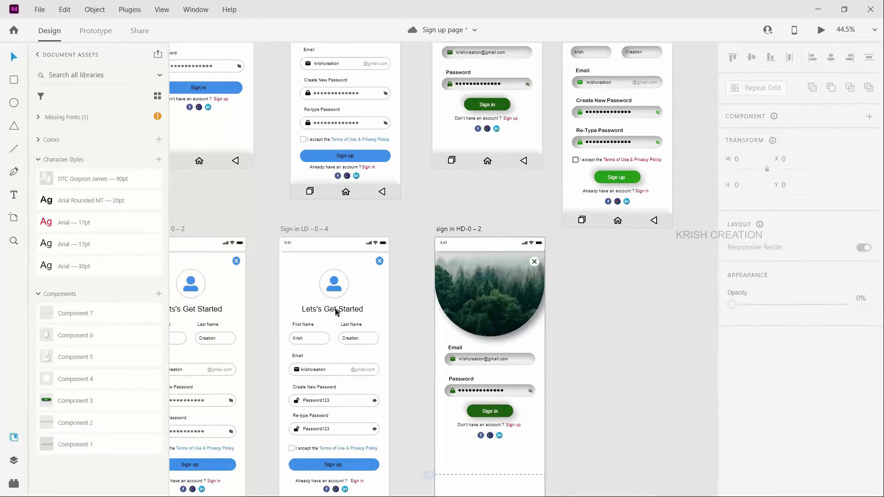
Step: Change the heading on the Sign in LD - 0 – 2 artboard to "Welcome", fit its text box and centre it under the avatar at X 147
scroll(335, 312, "left", 5)
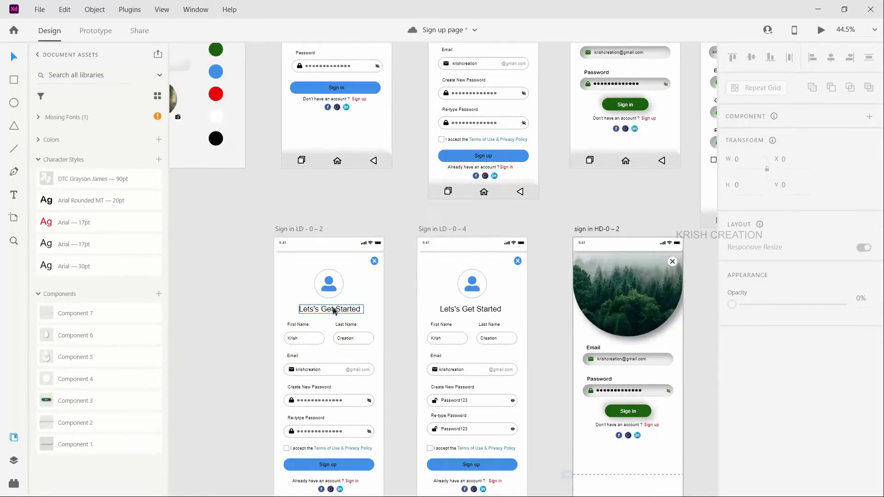
left_click(334, 311)
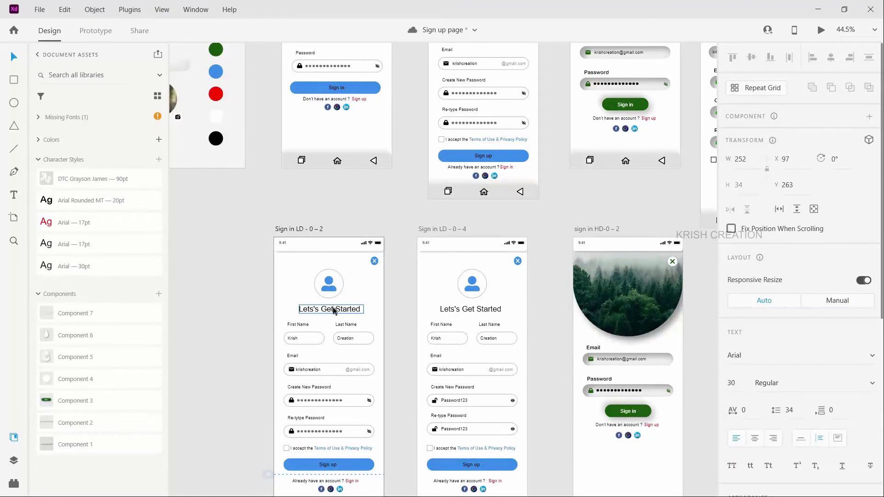
double_click(334, 311)
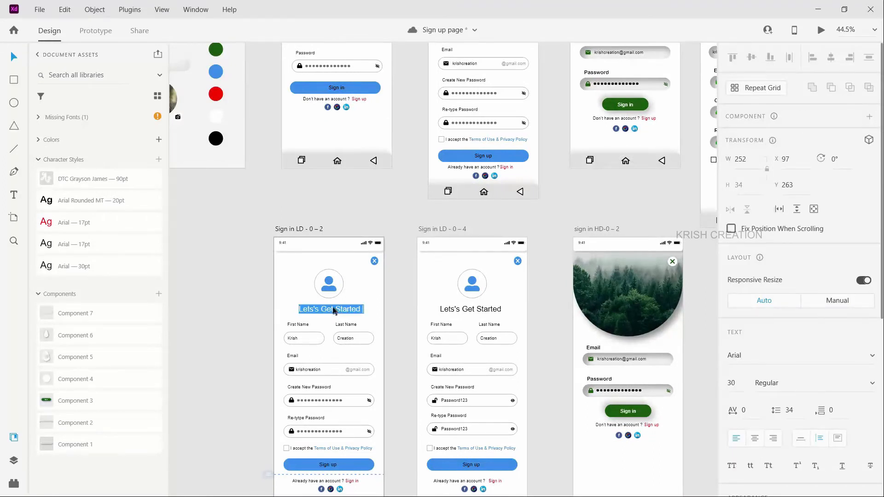
type("Welcome")
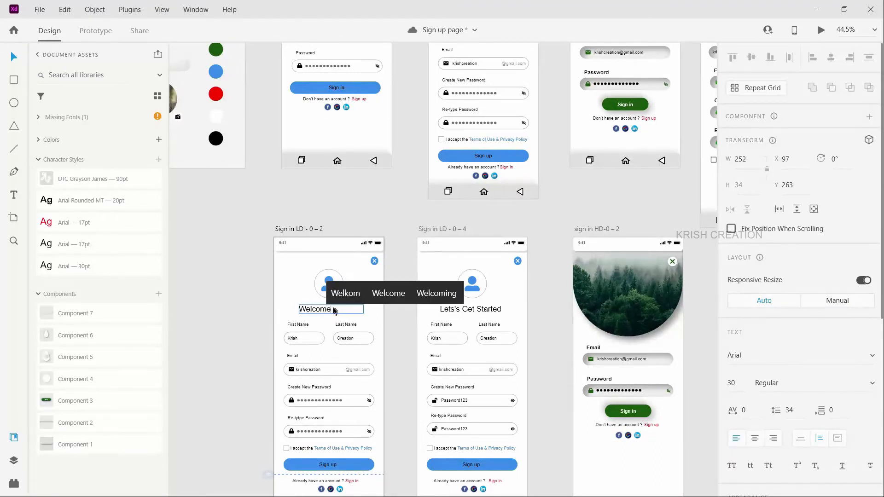
key("Escape")
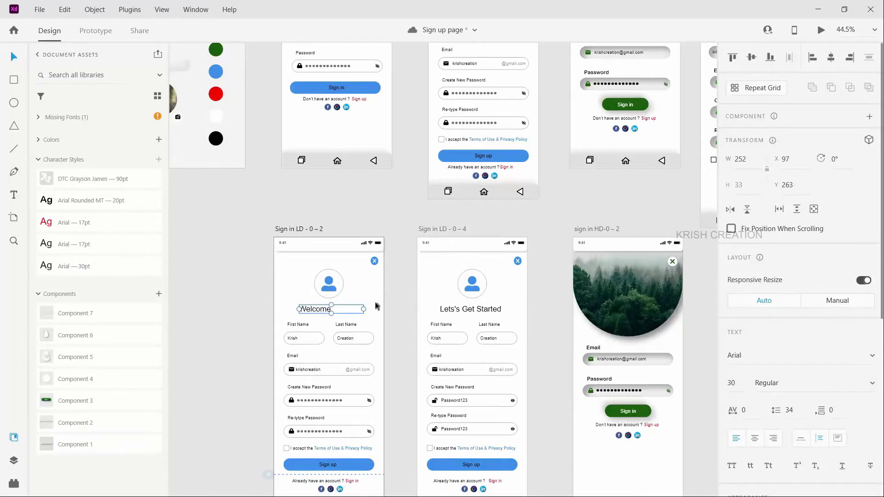
double_click(365, 309)
left_click_drag(328, 312, 335, 312)
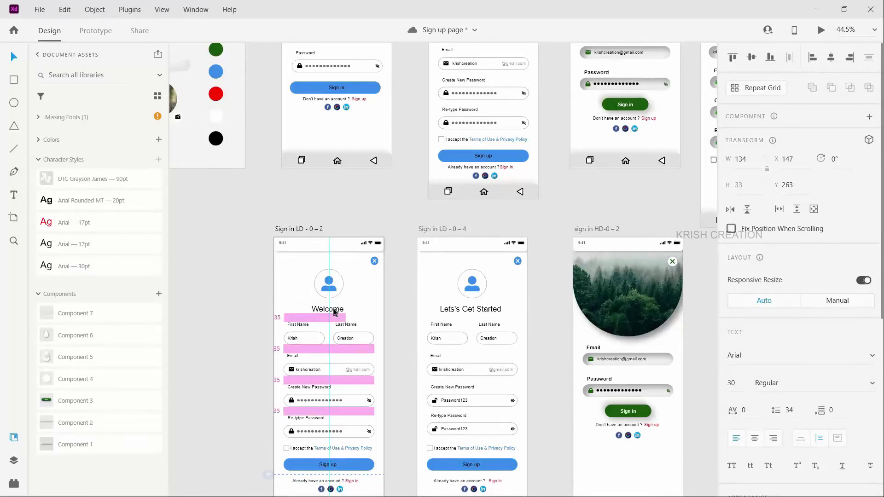
Step: Replace the heading on the Sign in LD - 0 – 4 artboard with a copy of the "Welcome" heading at X 145, Y 263
left_click(477, 308)
key("Delete")
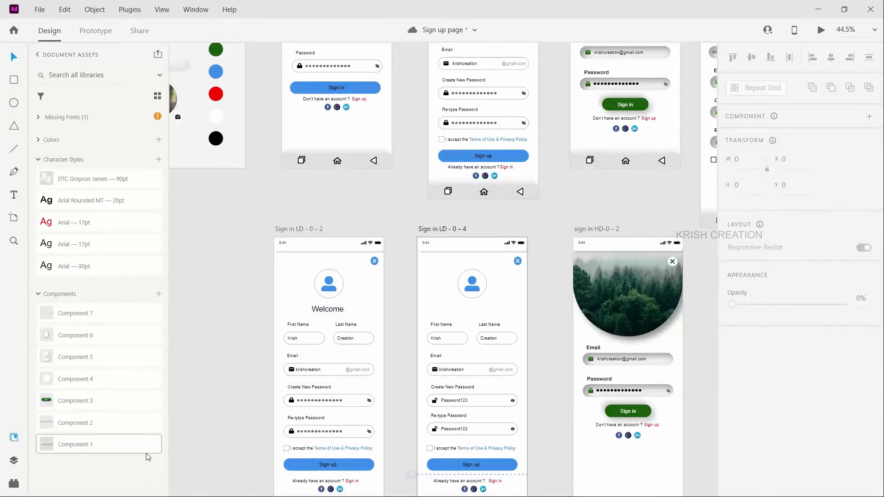
left_click_drag(331, 314, 478, 311)
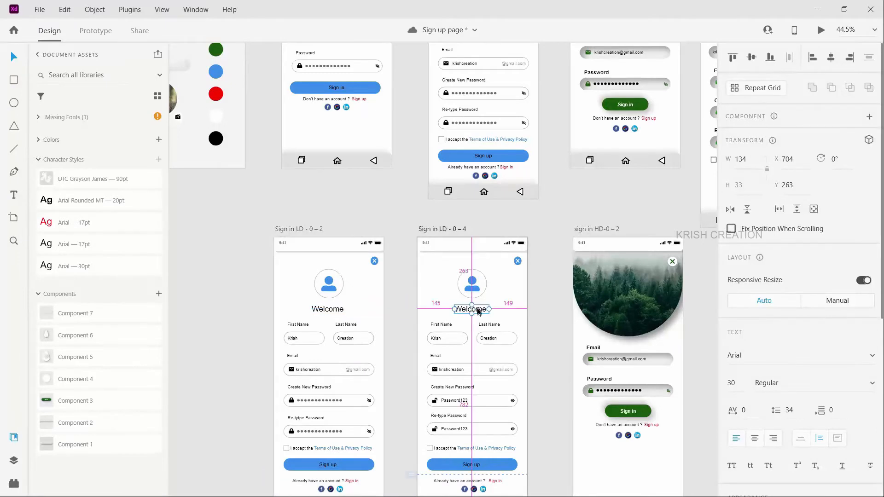
double_click(478, 309)
key("Escape")
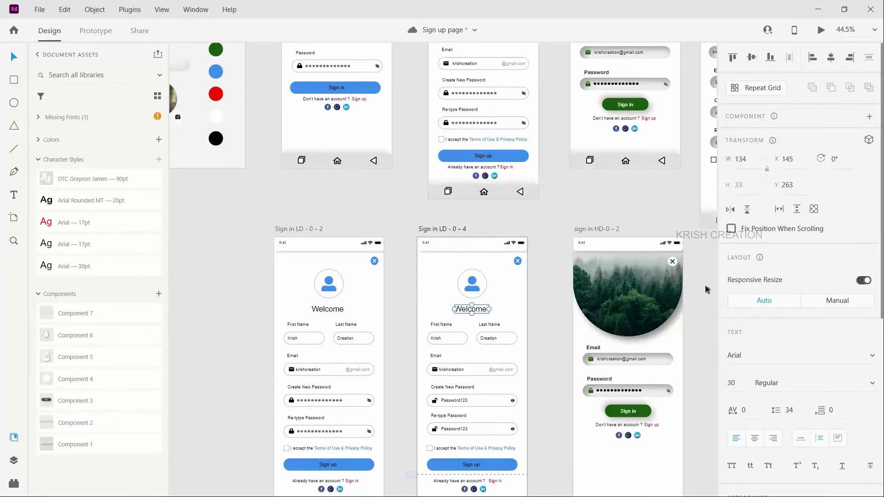
Step: Copy the fern header shape of the sign up HD-0 – 2 artboard and paste its appearance onto the forest header of sign in HD-0 – 2
scroll(565, 309, "right", 2)
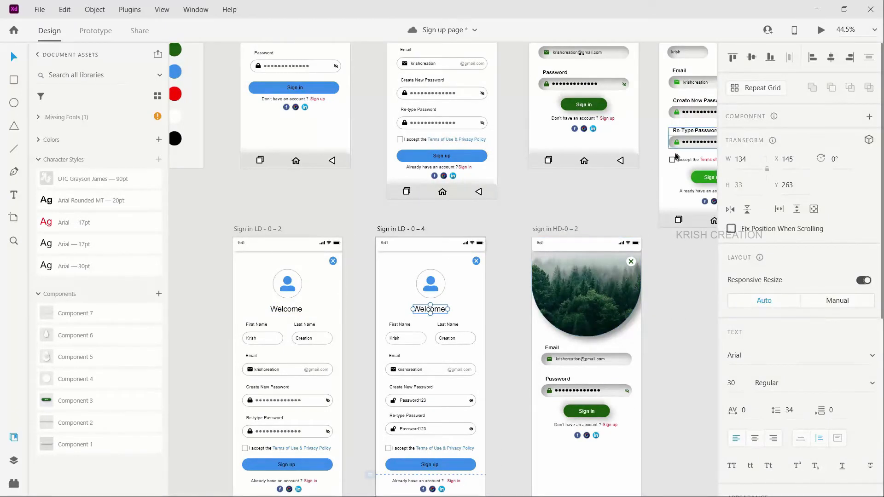
scroll(663, 258, "down", 4)
scroll(664, 256, "right", 5)
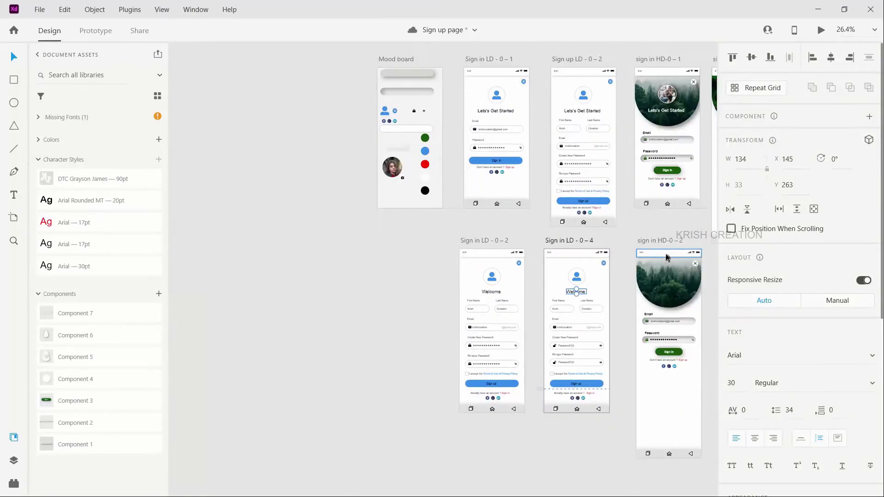
scroll(608, 201, "up", 2)
scroll(608, 204, "up", 4)
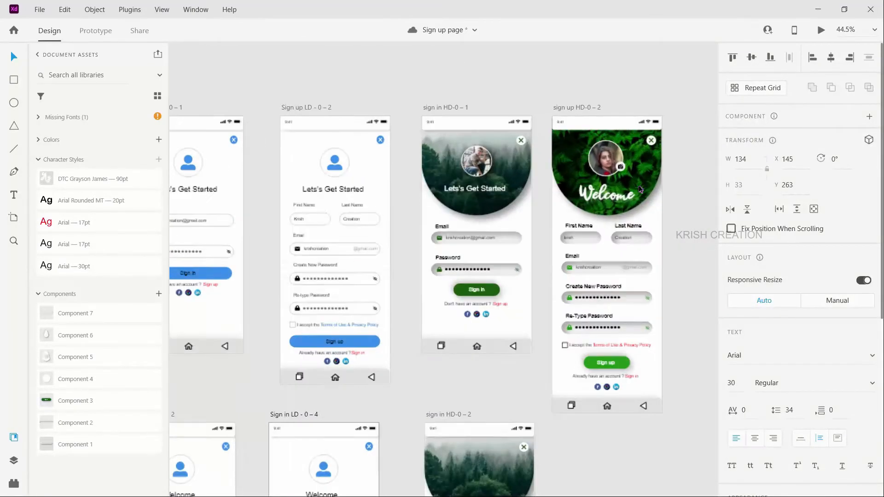
left_click(608, 196)
left_click(647, 175)
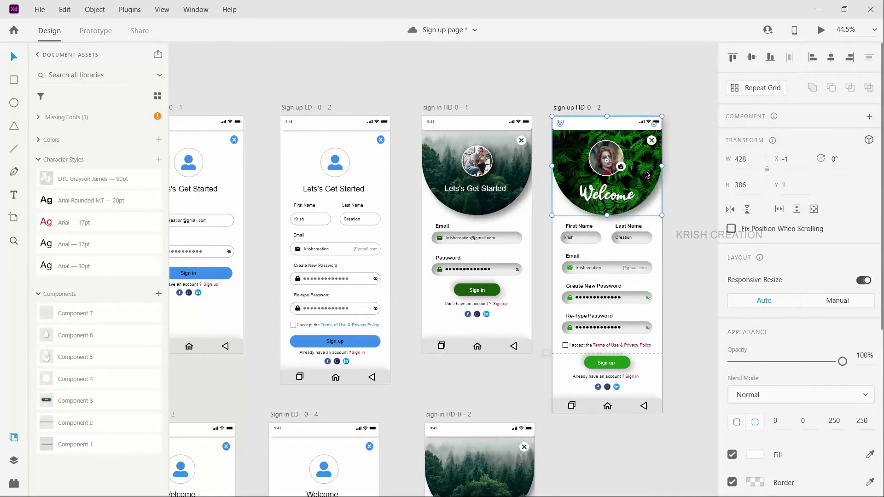
scroll(475, 382, "down", 4)
left_click(485, 314)
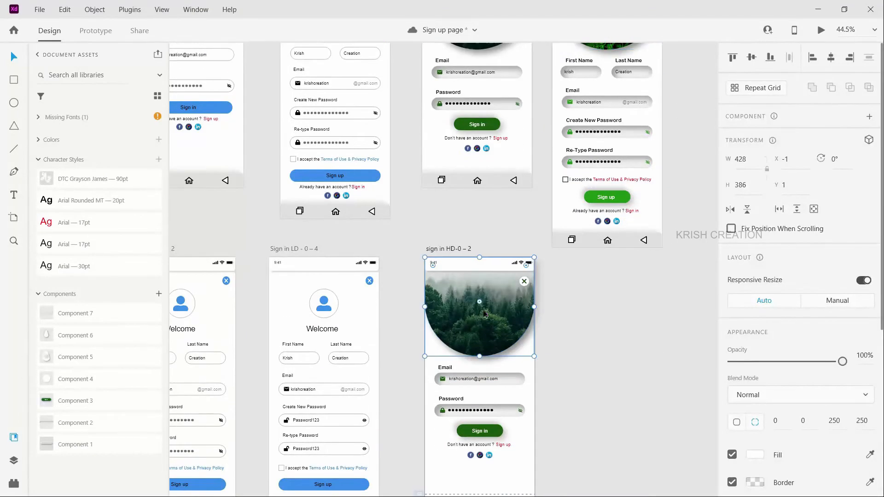
right_click(485, 315)
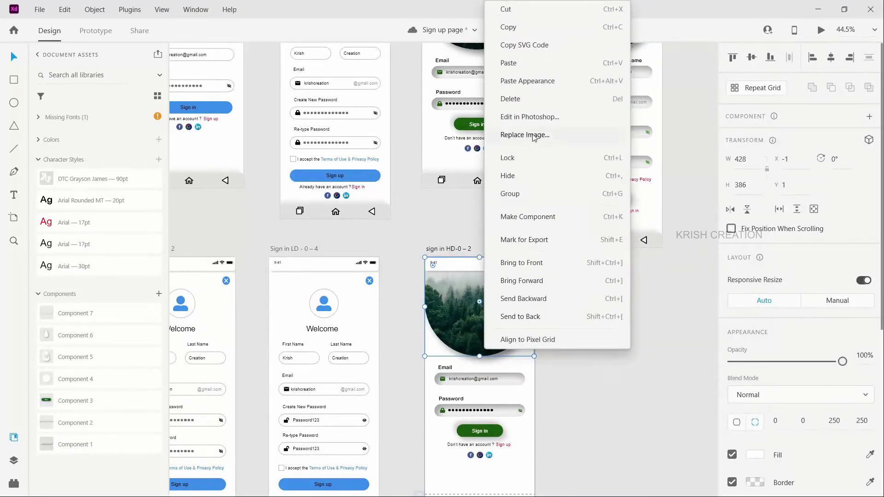
left_click(534, 81)
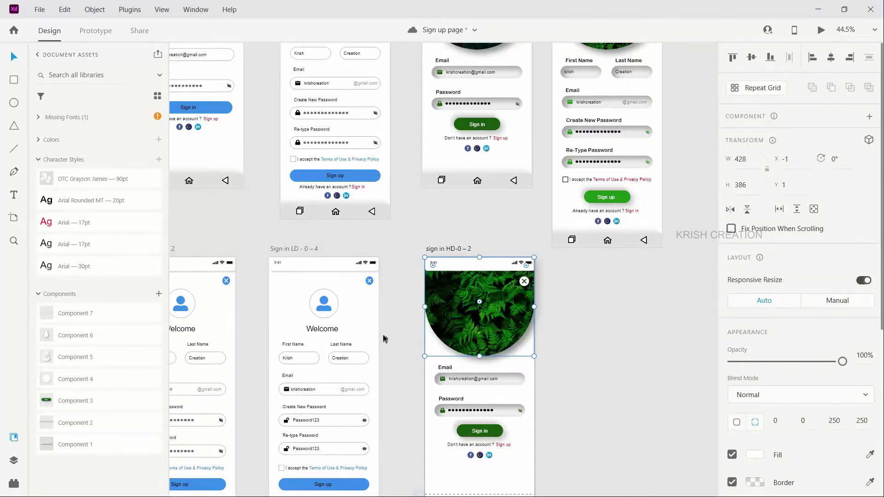
Step: Copy the round profile photo with camera badge from sign up HD-0 – 2 into the fern header of sign in HD-0 – 2, at X 142, Y 126
scroll(383, 338, "left", 1)
scroll(383, 339, "down", 2)
scroll(384, 339, "left", 4)
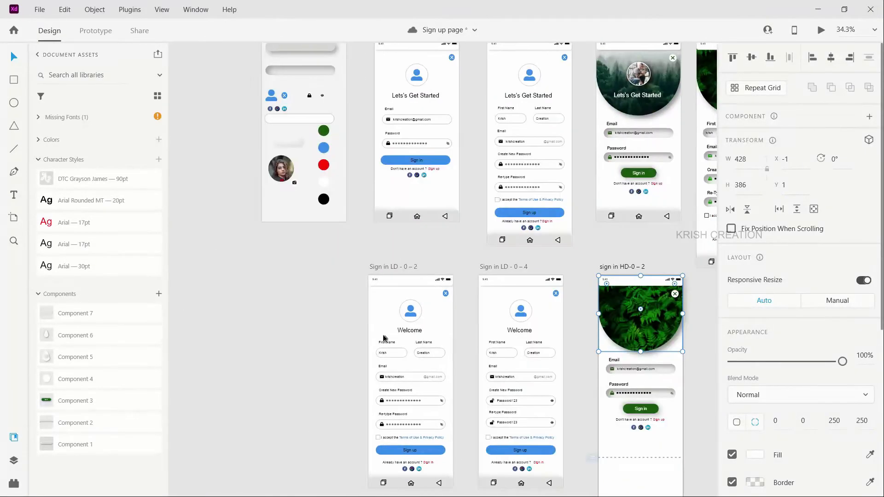
scroll(318, 133, "up", 3)
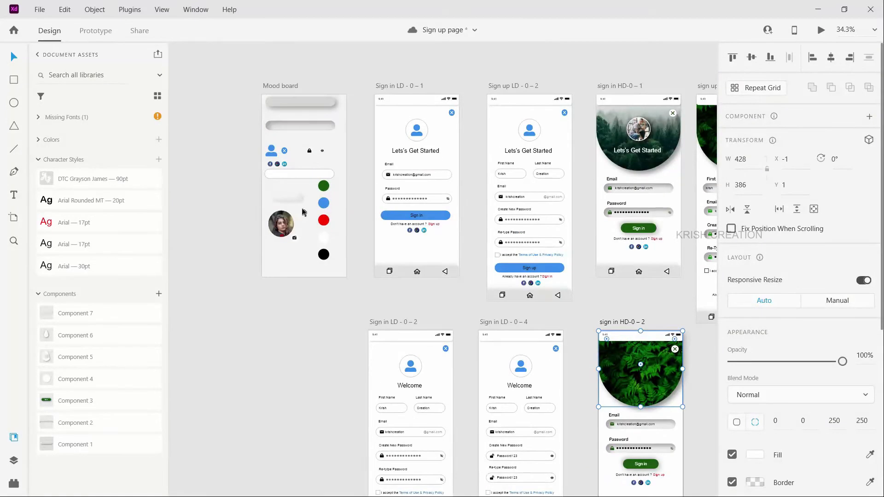
left_click(285, 230)
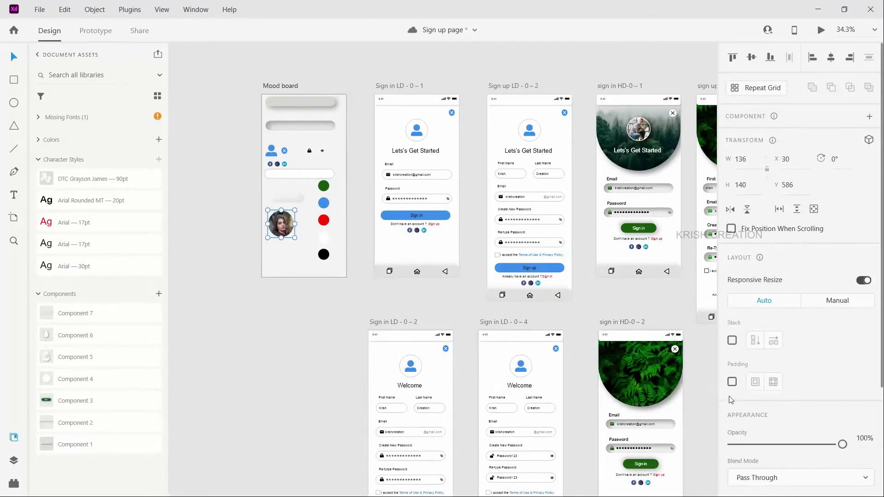
scroll(644, 359, "right", 3)
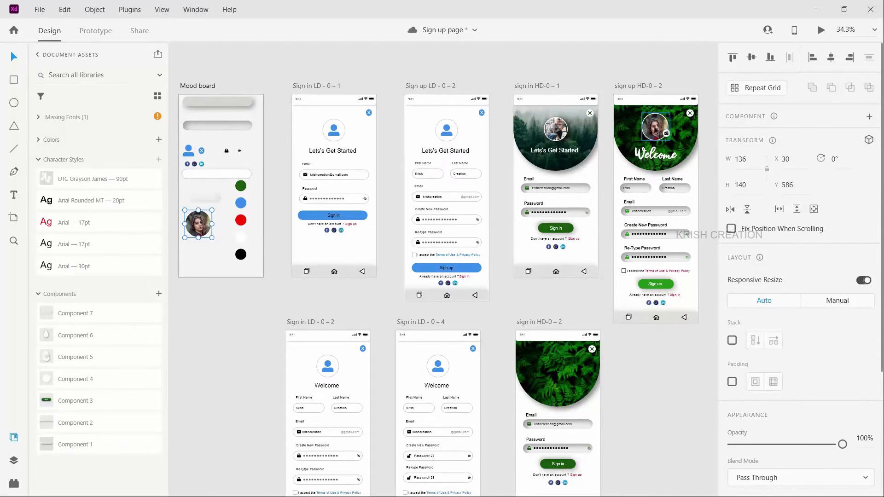
left_click(656, 132)
left_click_drag(656, 132, 553, 379)
left_click_drag(554, 380, 575, 402)
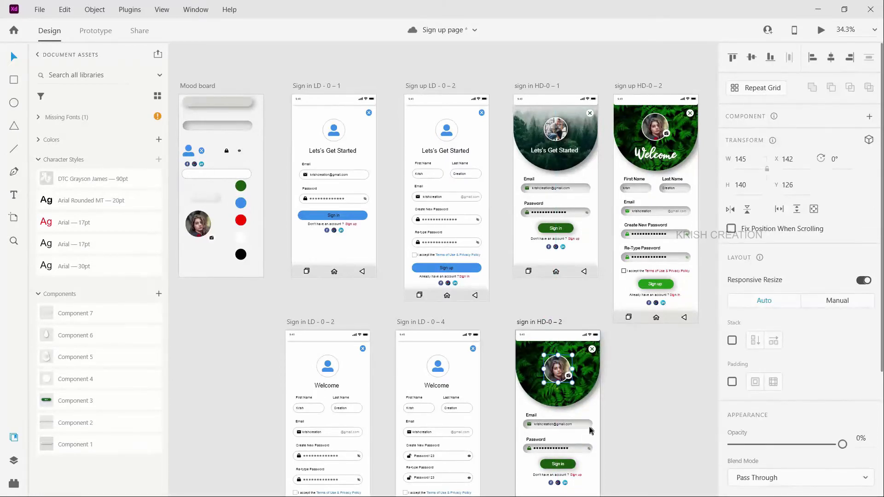
Step: Move the Sign in button, account prompt and social icons on sign in HD-0 – 2 down together to Y 1125
scroll(590, 428, "down", 5)
left_click(587, 433)
scroll(574, 446, "up", 2)
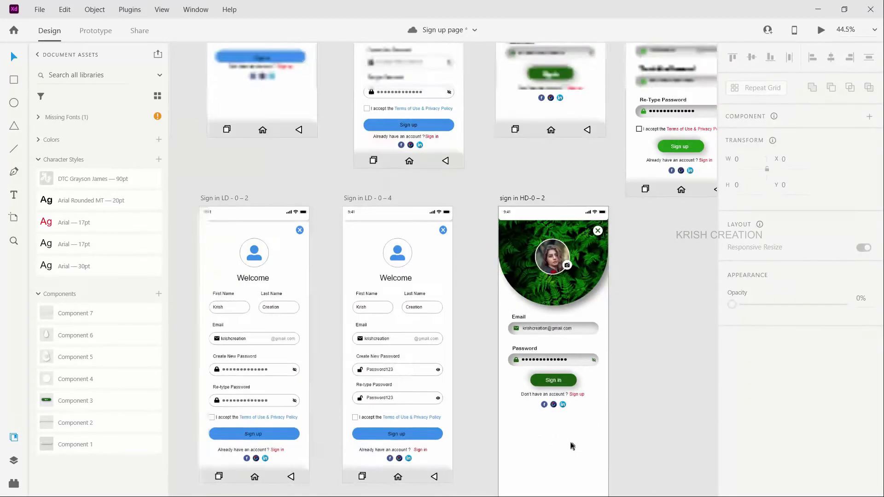
left_click_drag(588, 424, 600, 431)
left_click_drag(570, 381, 563, 412)
Step: Move the Email and Password labels and fields on sign in HD-0 – 2 down together to Y 634
scroll(541, 278, "up", 2)
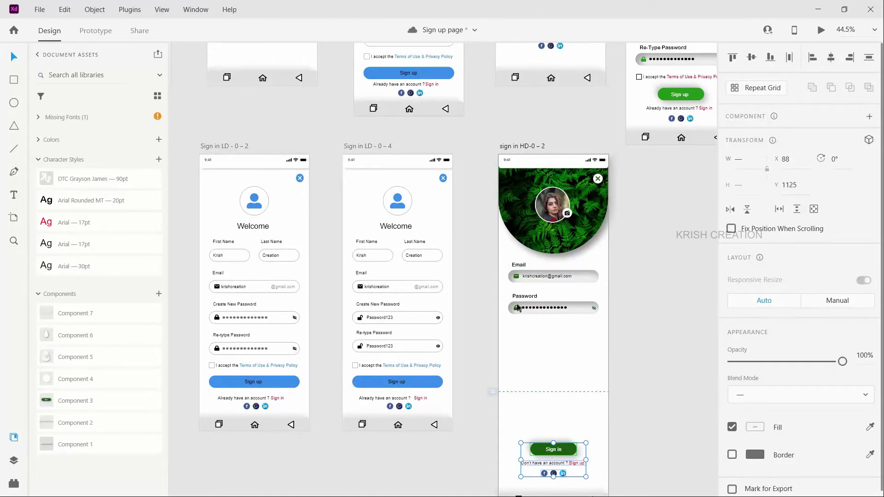
left_click_drag(506, 260, 612, 342)
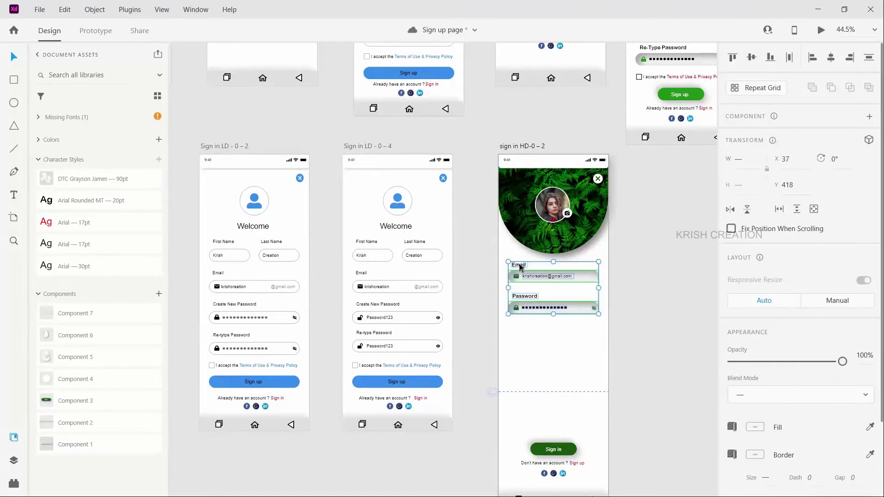
left_click_drag(516, 310, 516, 366)
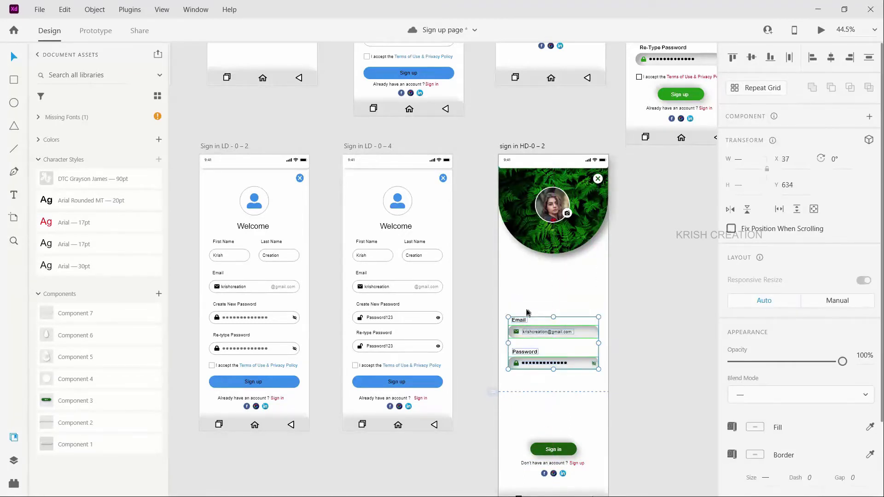
left_click(514, 276)
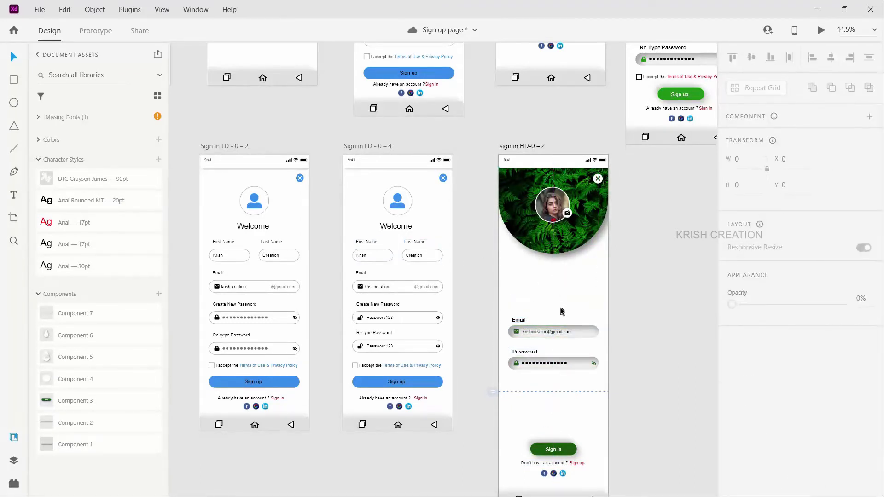
Step: Copy the First Name and Last Name fields from sign up HD-0 – 2 and place them under the fern header of sign in HD-0 – 2, at X 35, Y 407
scroll(468, 279, "up", 5)
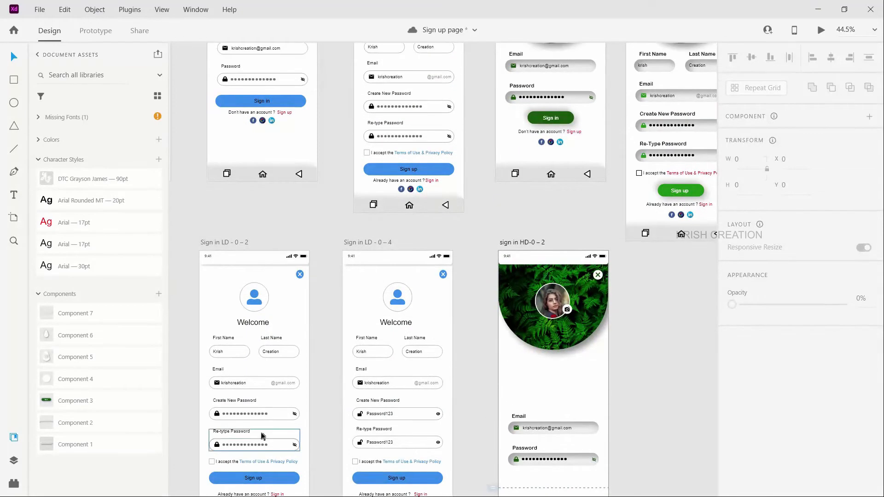
scroll(650, 300, "up", 3)
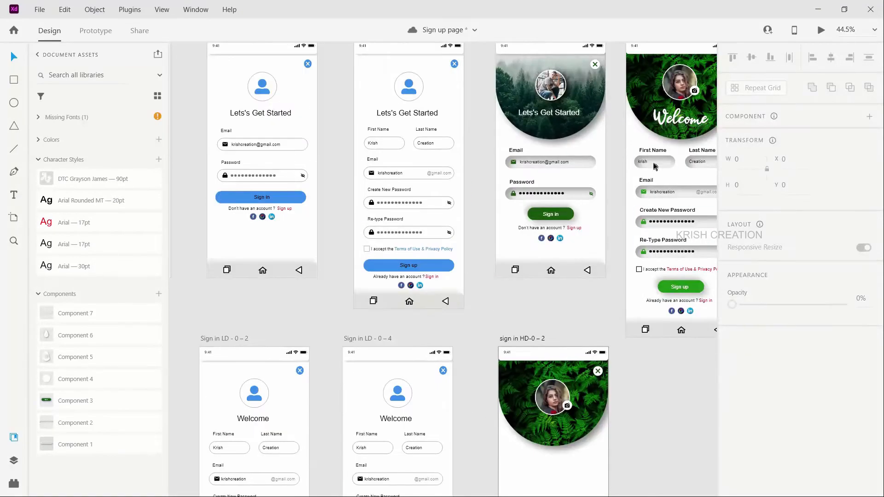
left_click(697, 152)
left_click_drag(698, 153, 693, 409)
left_click_drag(638, 420, 571, 470)
scroll(571, 469, "down", 2)
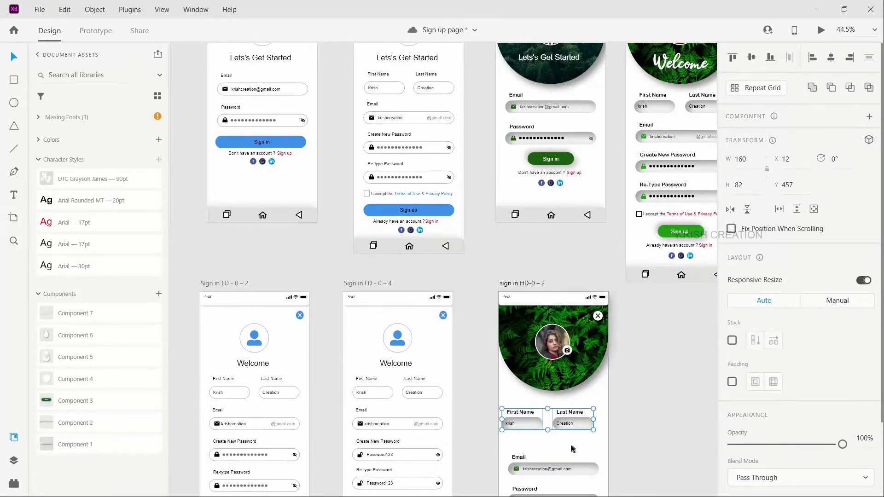
scroll(572, 450, "up", 2)
left_click_drag(568, 401, 574, 379)
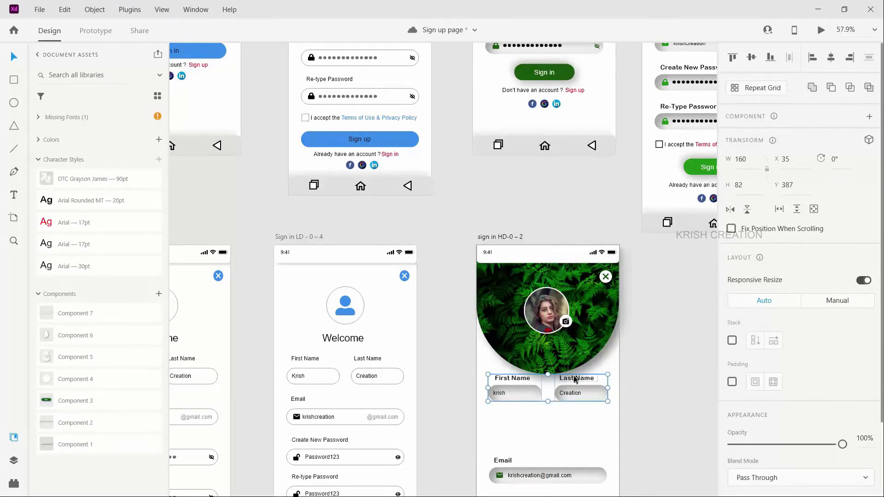
key("shift+Down")
key("shift+Down")
left_click(550, 435)
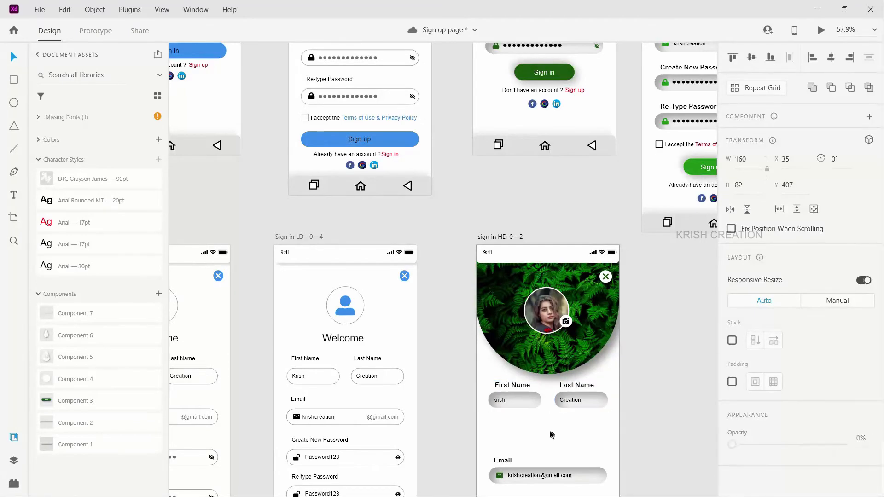
scroll(551, 435, "down", 3)
scroll(550, 435, "up", 1)
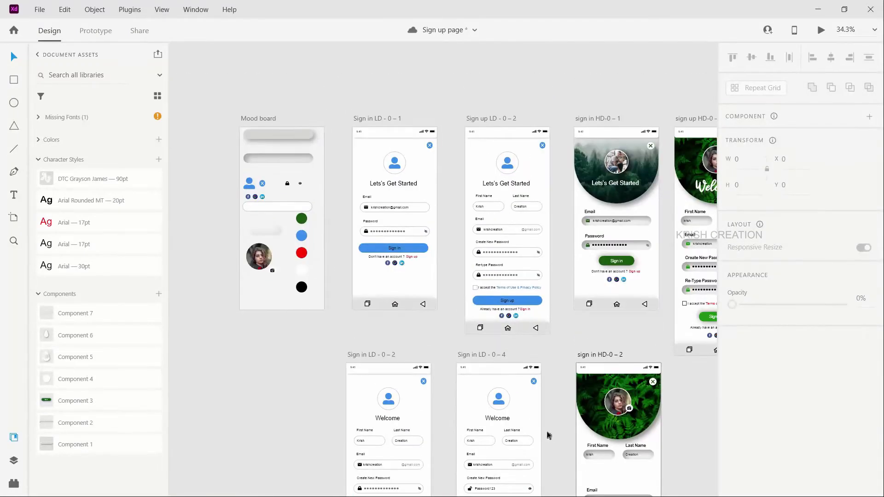
scroll(629, 402, "up", 4)
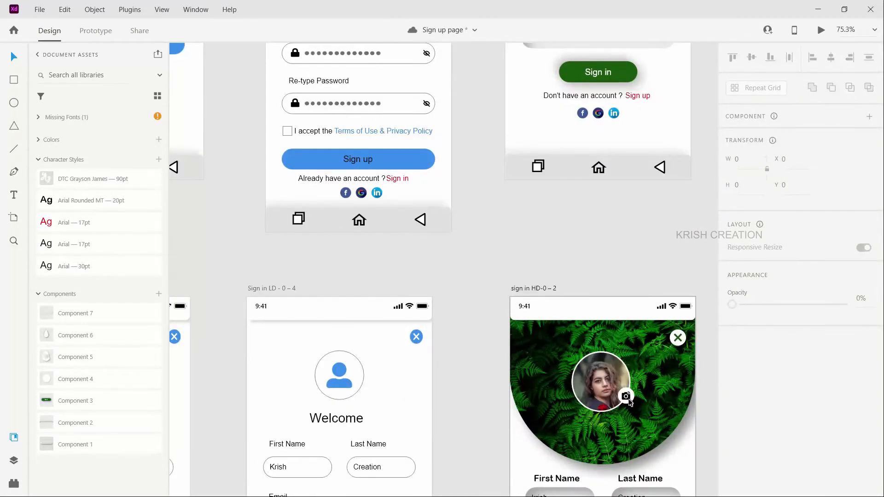
scroll(621, 398, "down", 1)
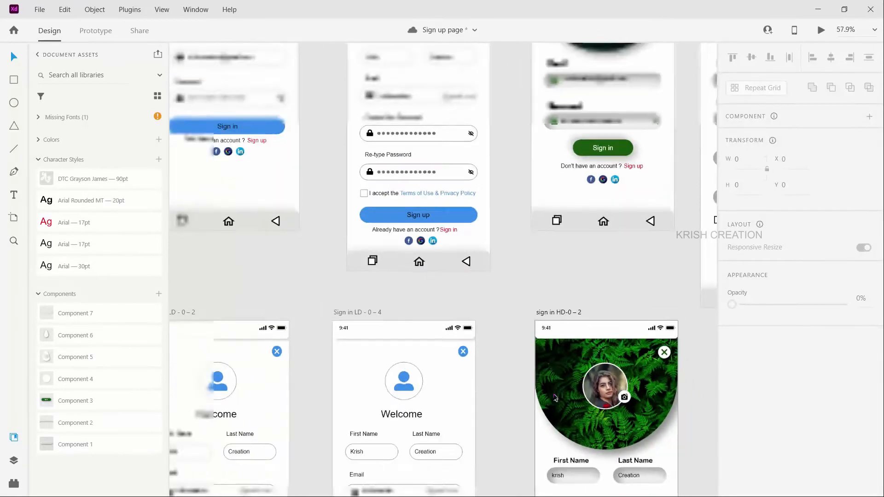
Step: Ungroup the camera badge below the profile photo on the assets artboard and move its camera icon off the white circle
scroll(310, 290, "left", 5)
scroll(317, 195, "up", 3)
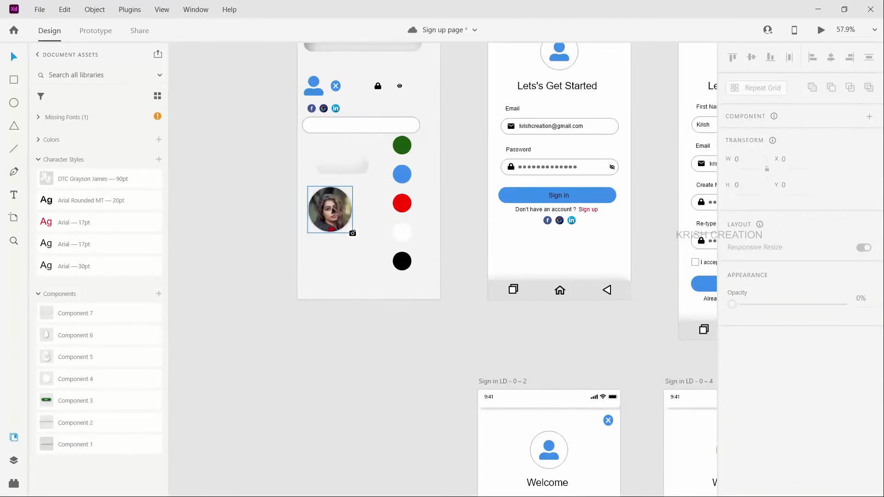
scroll(338, 193, "up", 3)
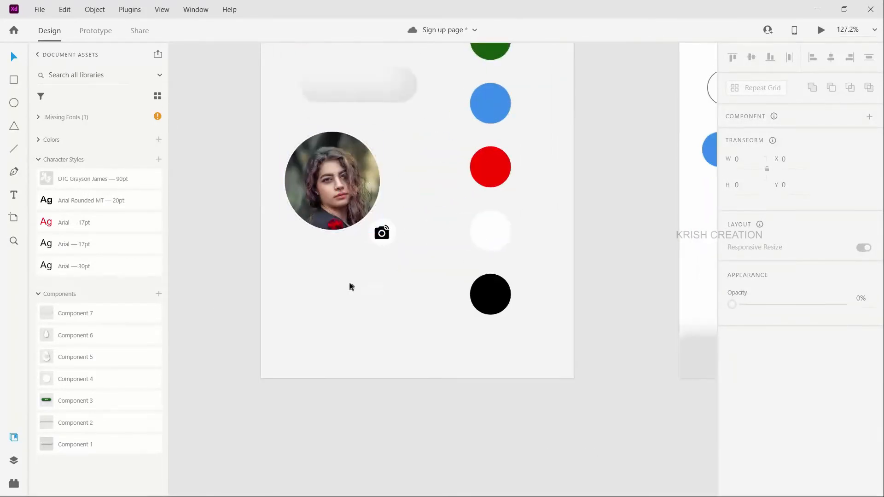
left_click(384, 235)
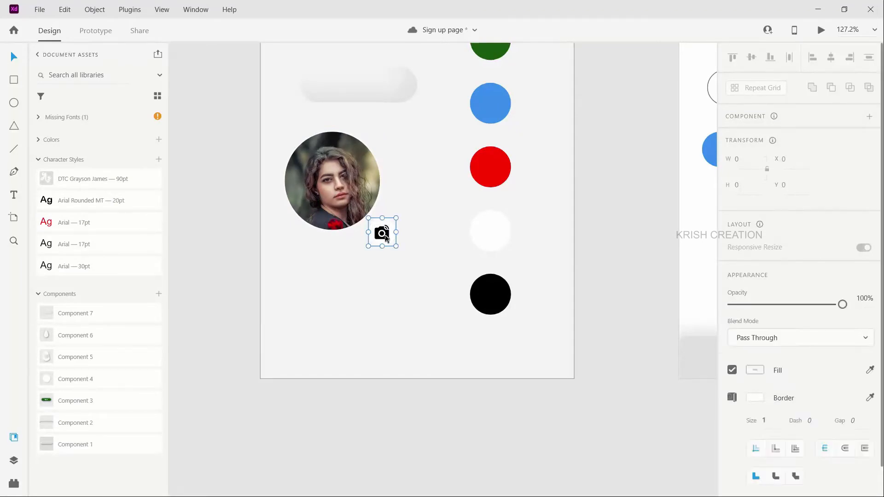
right_click(383, 235)
left_click(414, 178)
left_click(381, 324)
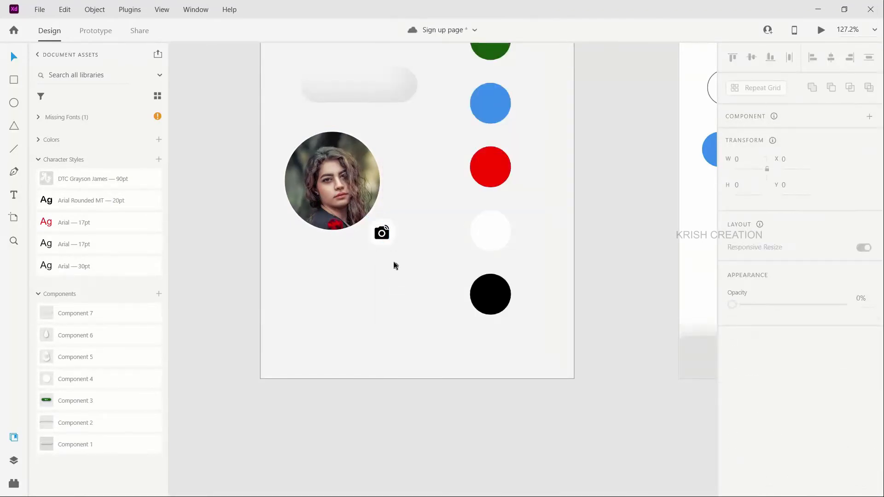
scroll(394, 263, "up", 5)
left_click(369, 201)
left_click_drag(377, 193, 423, 132)
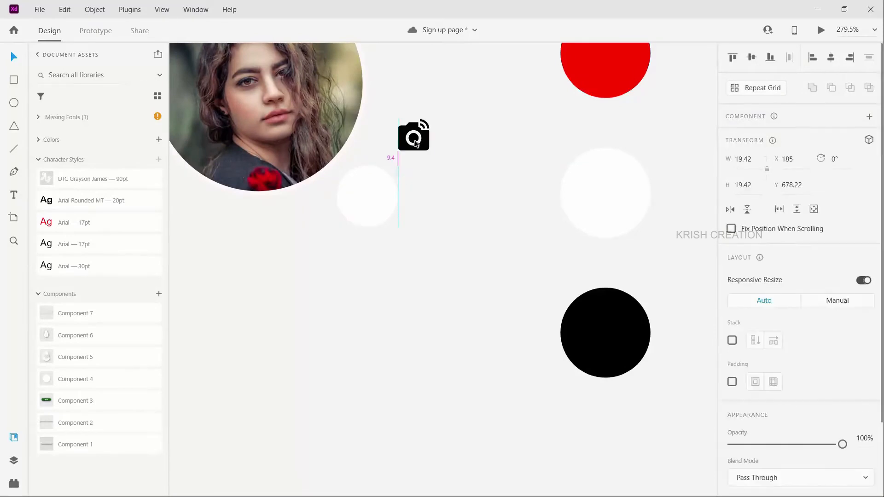
Step: Place the camera icon centrally on its white circle again and group the two at X 147, Y 707
left_click(379, 202)
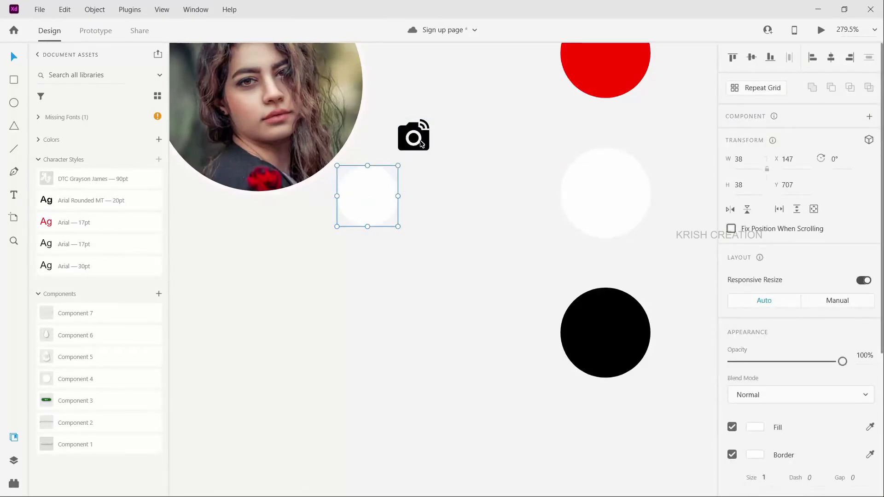
left_click_drag(394, 180, 379, 207)
left_click(449, 166)
left_click(369, 161)
left_click_drag(374, 155, 365, 233)
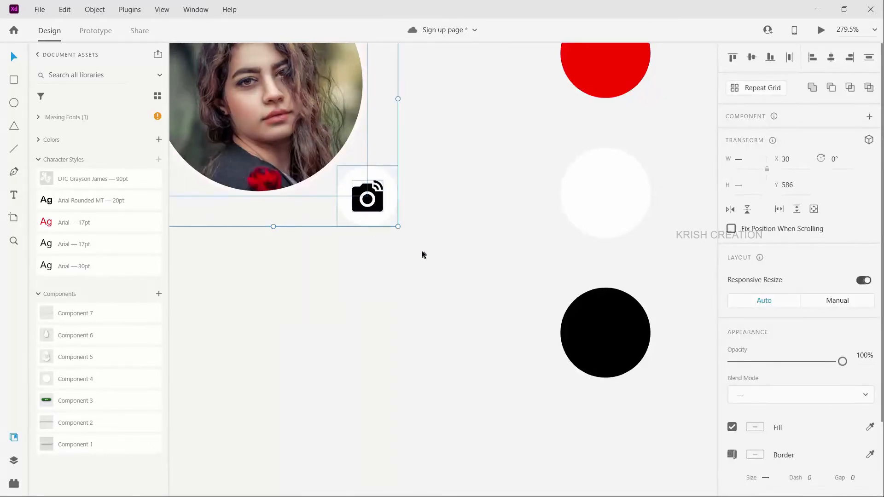
left_click(334, 152)
left_click(406, 158)
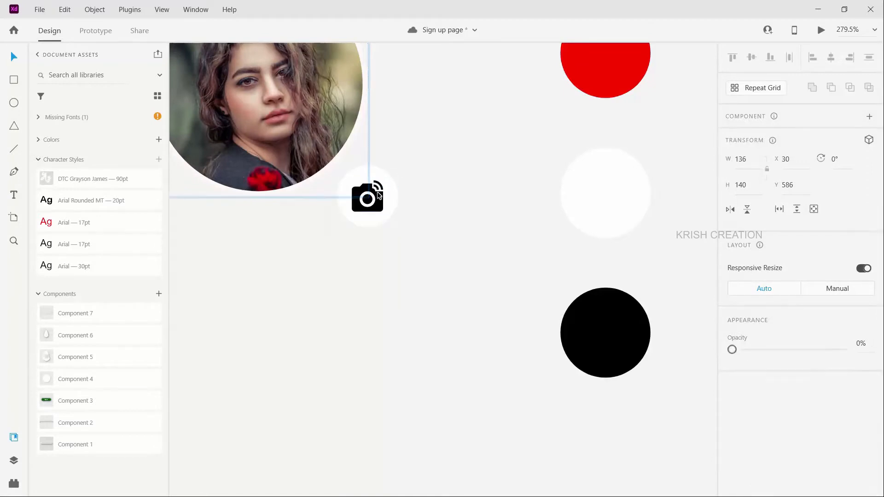
left_click_drag(344, 232, 392, 186)
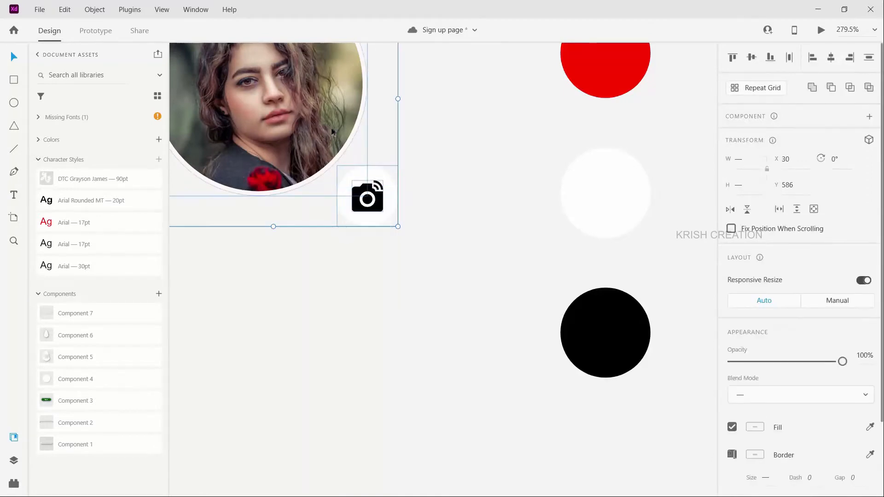
left_click(333, 130, "shift")
key("ctrl+g")
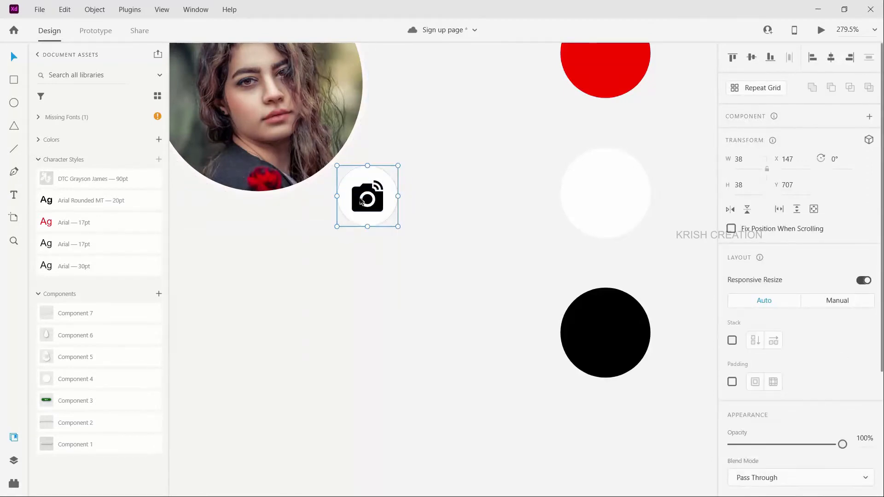
Step: Move the camera badge onto the lower-right edge of the round profile photo, at X 139, Y 667
left_click_drag(368, 201, 355, 138)
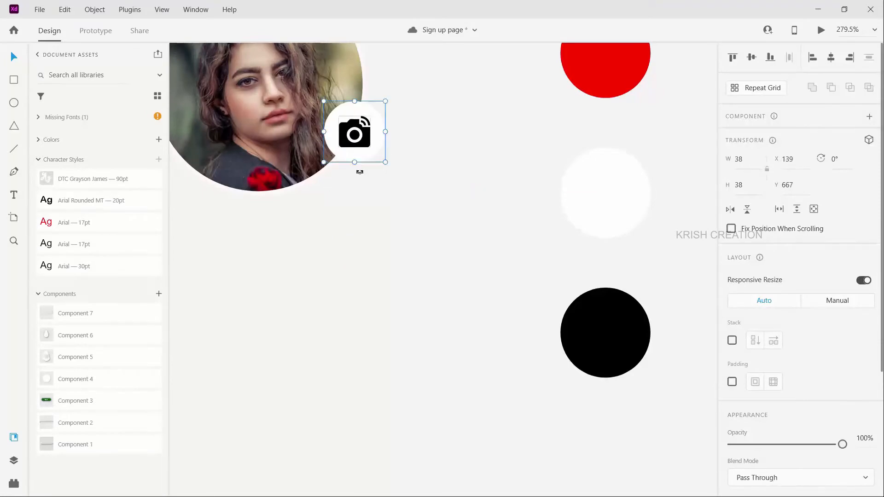
scroll(355, 197, "down", 1)
scroll(356, 197, "down", 3)
left_click_drag(228, 56, 381, 193)
left_click(412, 210)
scroll(446, 236, "down", 4)
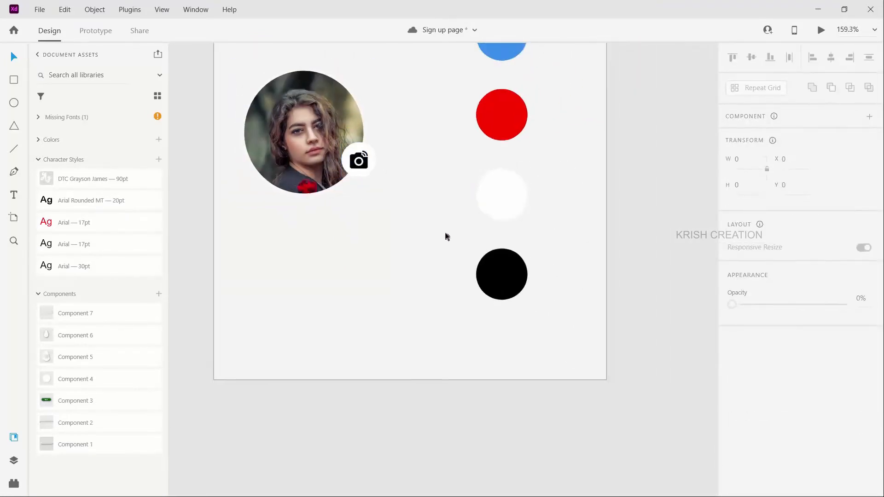
Step: Group the Email label and field on the sign in HD-0 – 2 artboard
scroll(452, 262, "right", 6)
scroll(460, 276, "down", 1)
scroll(524, 379, "down", 4)
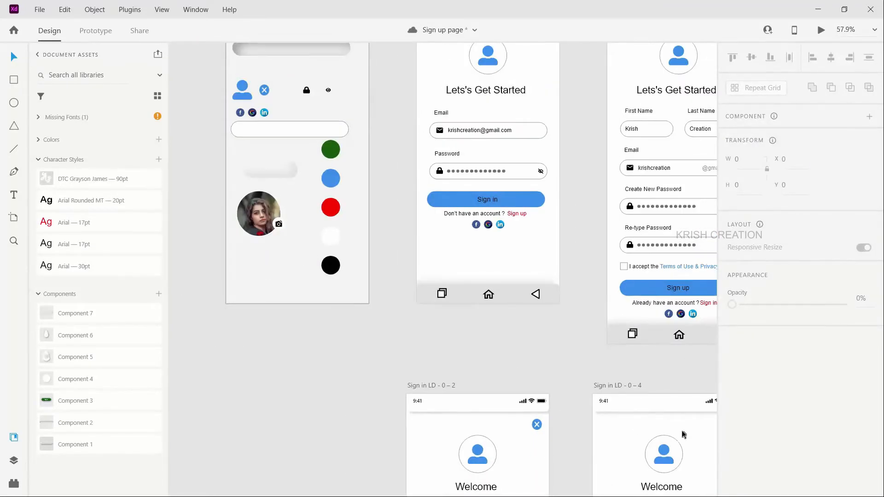
scroll(677, 433, "down", 2)
scroll(674, 427, "right", 4)
scroll(601, 368, "up", 2)
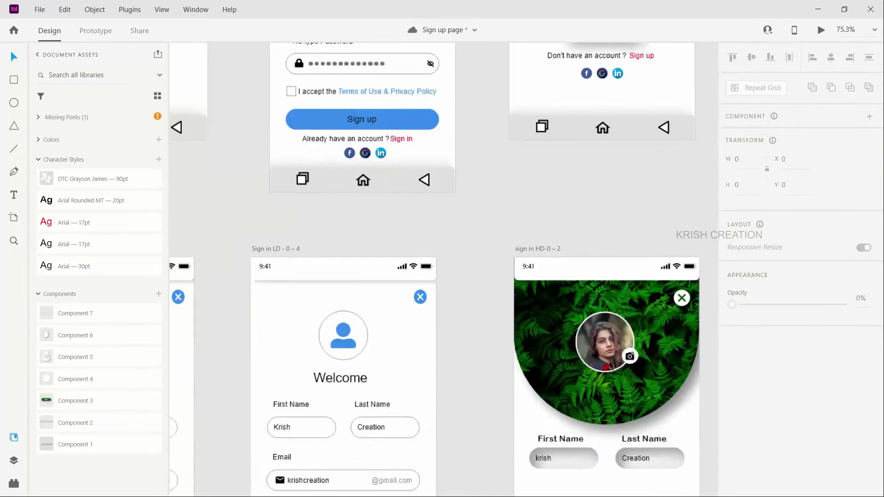
scroll(615, 360, "down", 3)
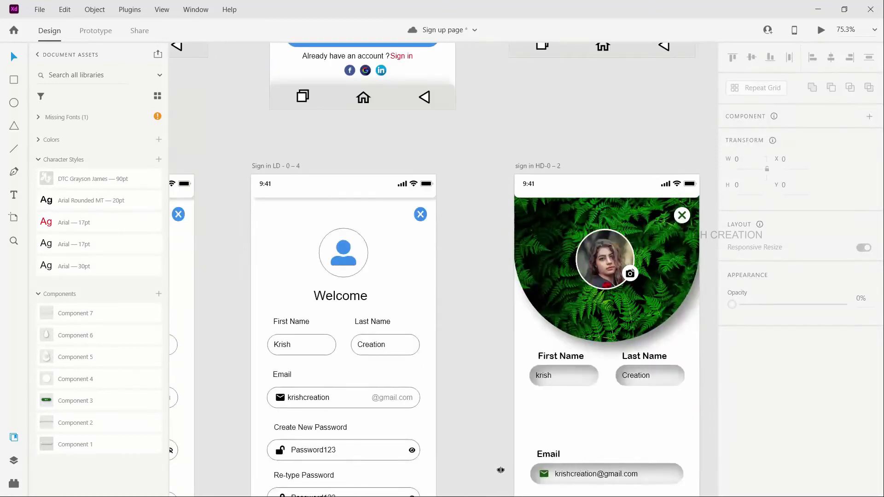
left_click_drag(525, 444, 655, 495)
key("ctrl+g")
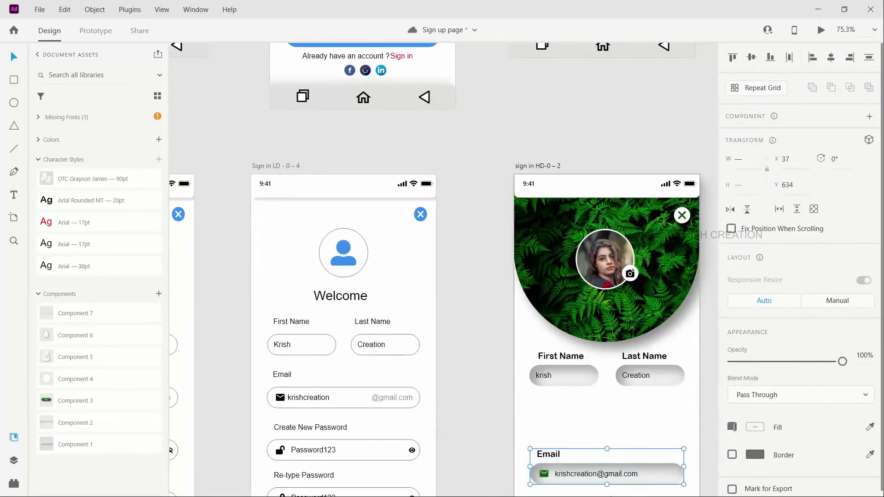
Step: Move the Email group on sign in HD-0 – 2 up below the name fields, to Y 524
scroll(646, 461, "down", 3)
left_click_drag(554, 386, 552, 326)
key("shift+Down")
key("shift+Down")
key("shift+Down")
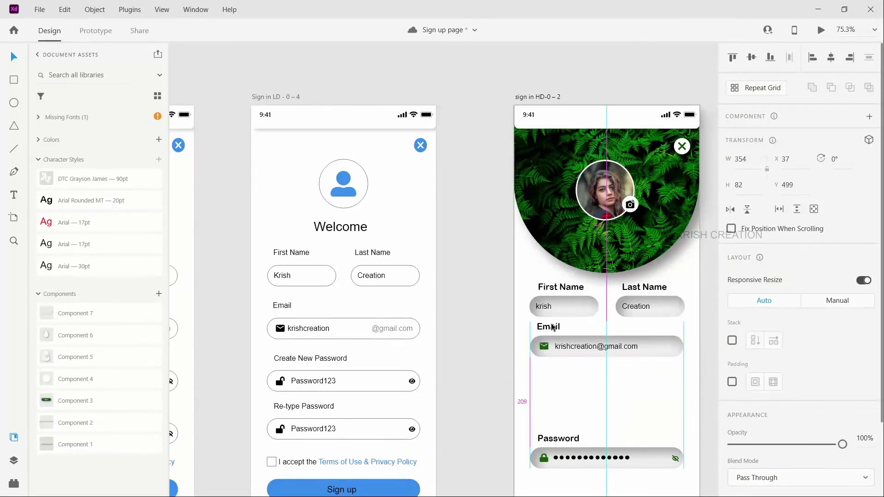
key("Down")
key("Down")
key("Down")
key("Down")
key("Down")
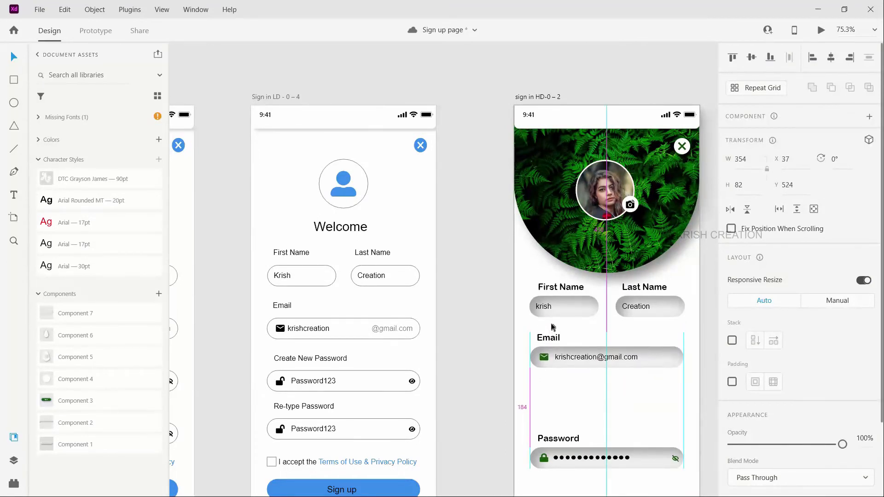
Step: Delete the Password label and the complete password field, including its icons, from sign in HD-0 – 2
scroll(548, 335, "down", 1)
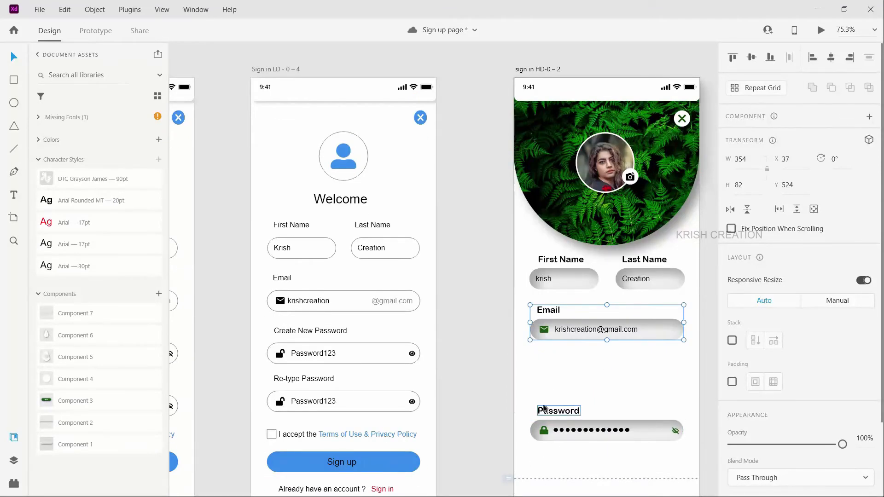
double_click(556, 409)
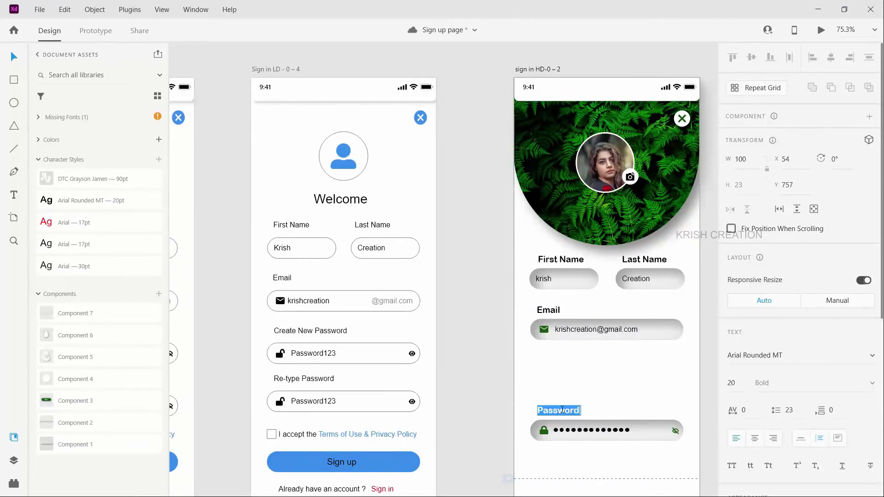
left_click(562, 409)
left_click(13, 460)
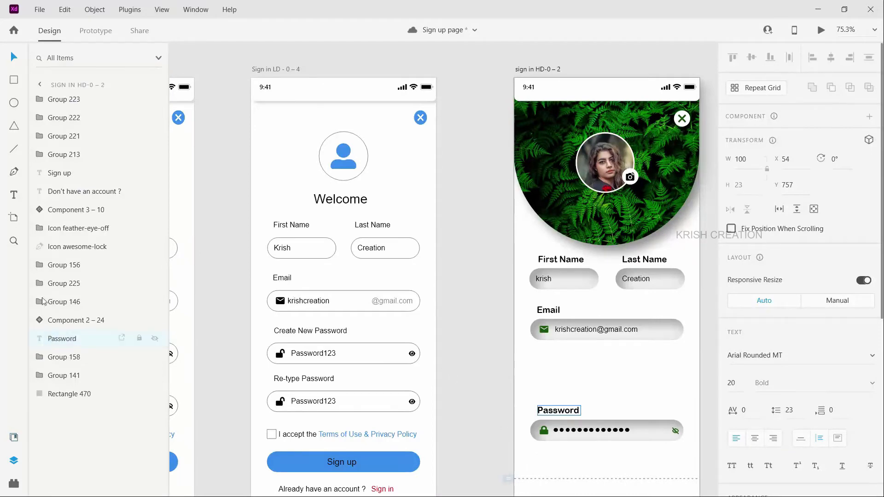
left_click(64, 320)
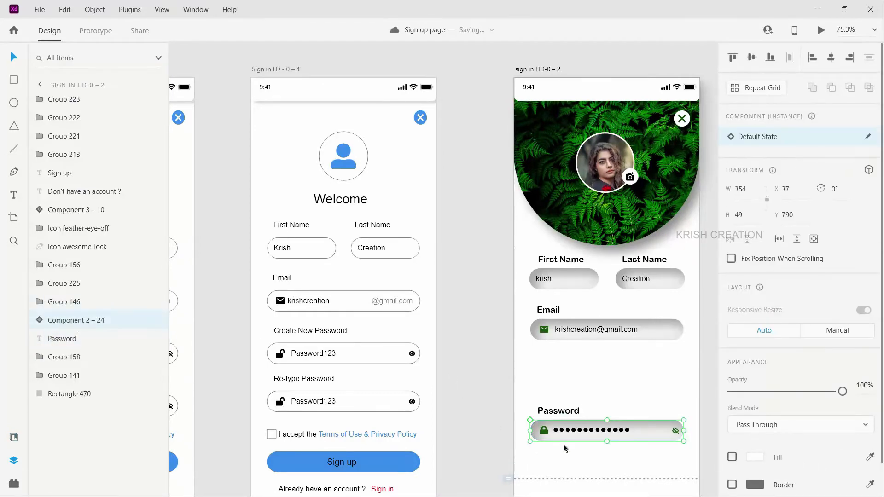
scroll(571, 459, "right", 2)
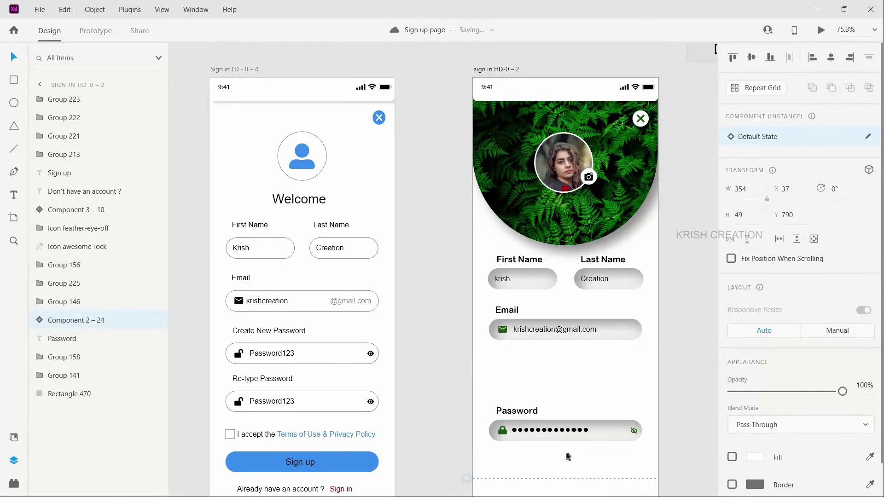
left_click_drag(482, 403, 651, 454)
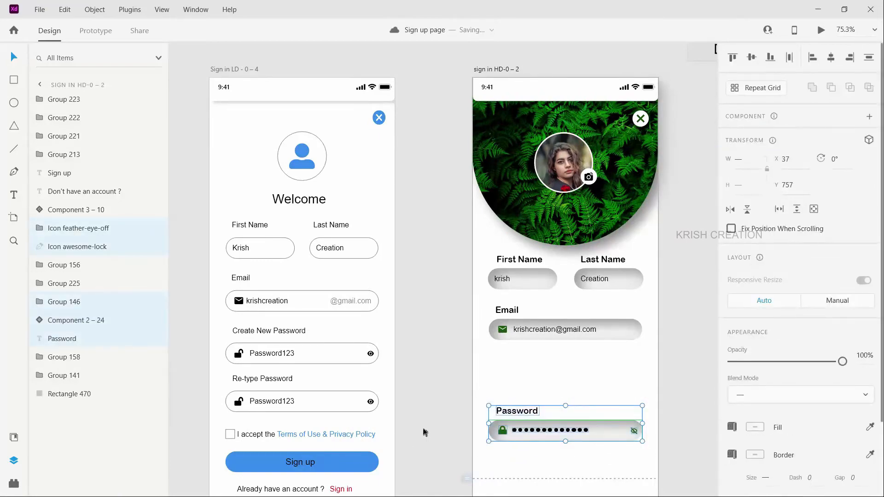
key("Delete")
Step: Copy the Create New Password and Re-Type Password groups from sign up HD-0 – 2 to below the Email field of sign in HD-0 – 2
scroll(644, 331, "down", 2)
scroll(697, 94, "up", 5)
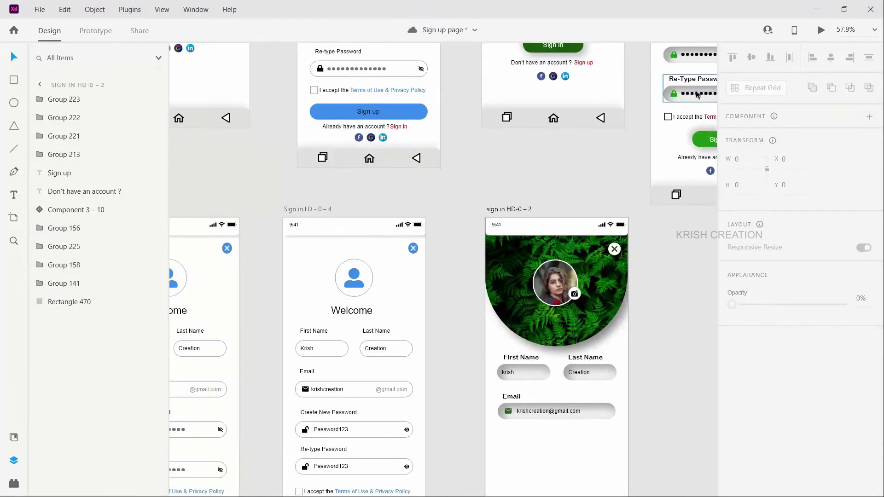
scroll(697, 94, "right", 1)
scroll(685, 106, "up", 3)
left_click(681, 114)
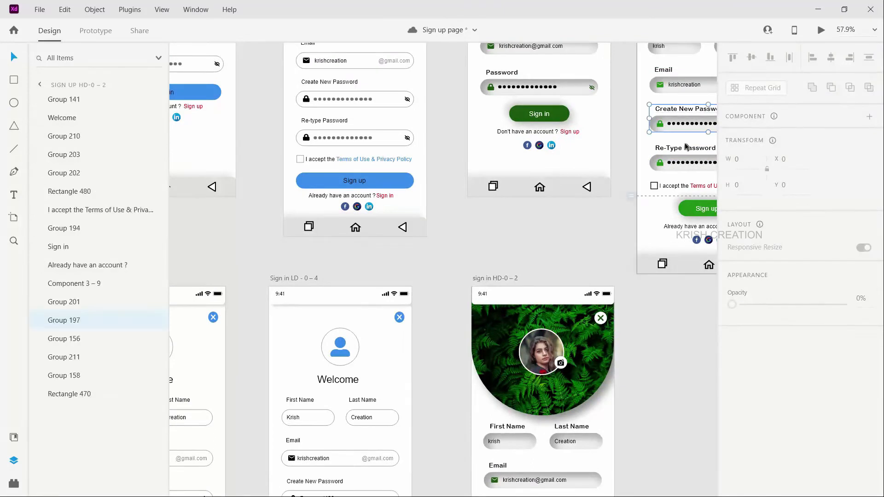
left_click(681, 149, "shift")
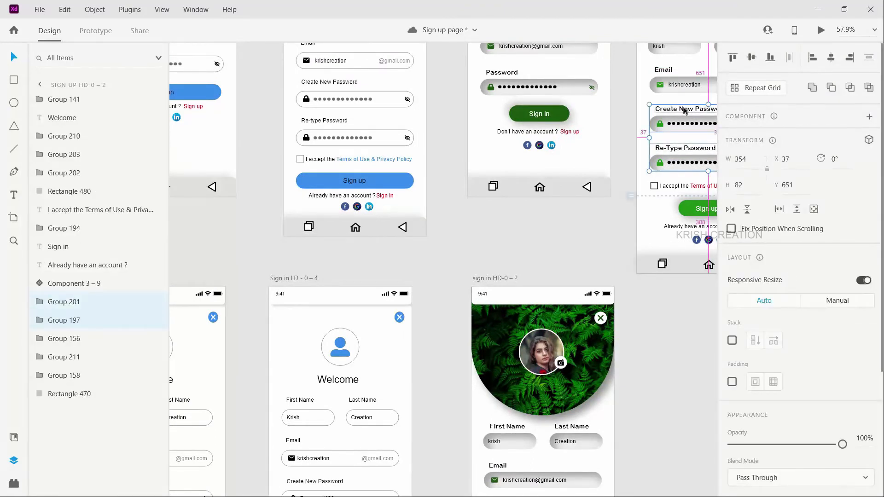
left_click_drag(684, 112, 516, 441)
scroll(515, 441, "up", 5)
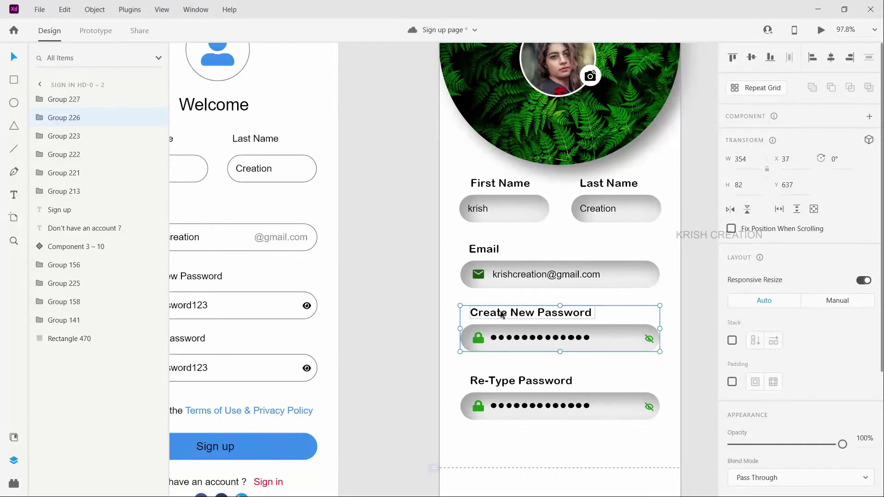
Step: Space the Create New Password and Re-Type Password groups evenly below the Email group, with Re-Type Password at Y 758
left_click_drag(502, 315, 502, 316)
left_click(497, 377)
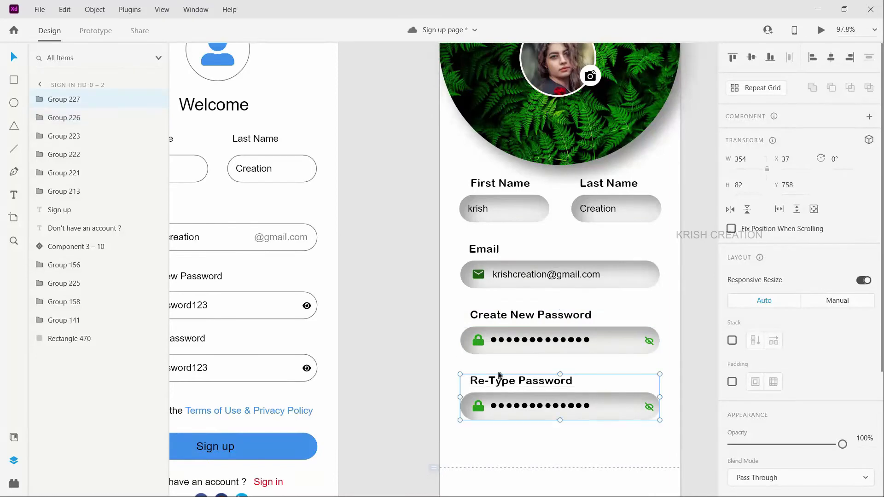
left_click_drag(499, 375, 502, 385)
scroll(546, 455, "down", 1)
scroll(547, 454, "down", 2)
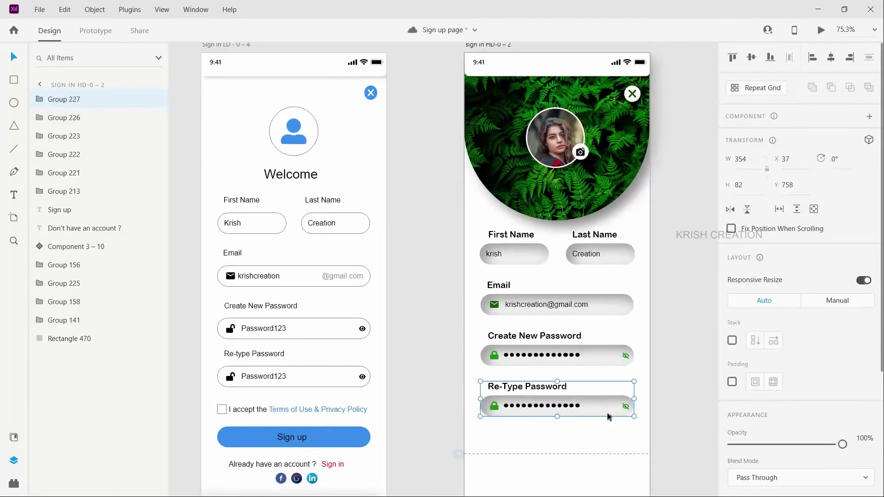
Step: Copy the checkbox and terms acceptance line from Sign in LD - 0 – 4 to below Re-Type Password on sign in HD-0 – 2, at X 37, Y 851
scroll(586, 463, "down", 1)
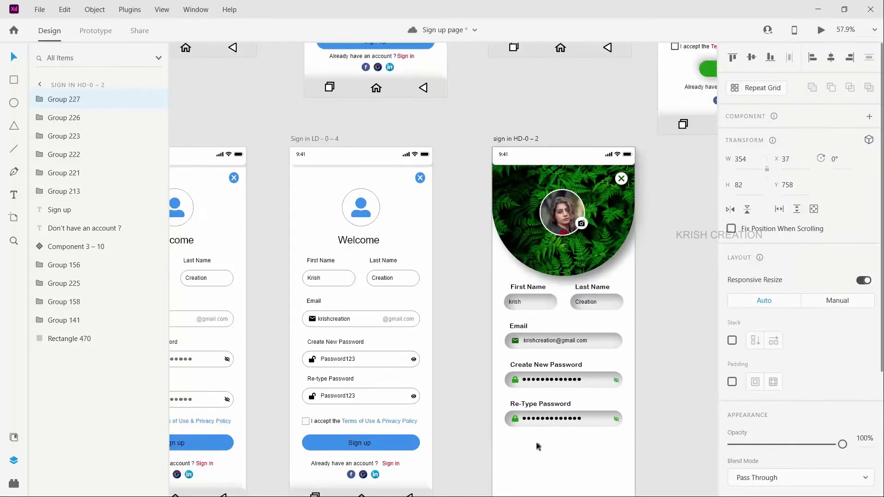
left_click(306, 422)
left_click(323, 423, "shift")
left_click_drag(336, 425, 554, 438)
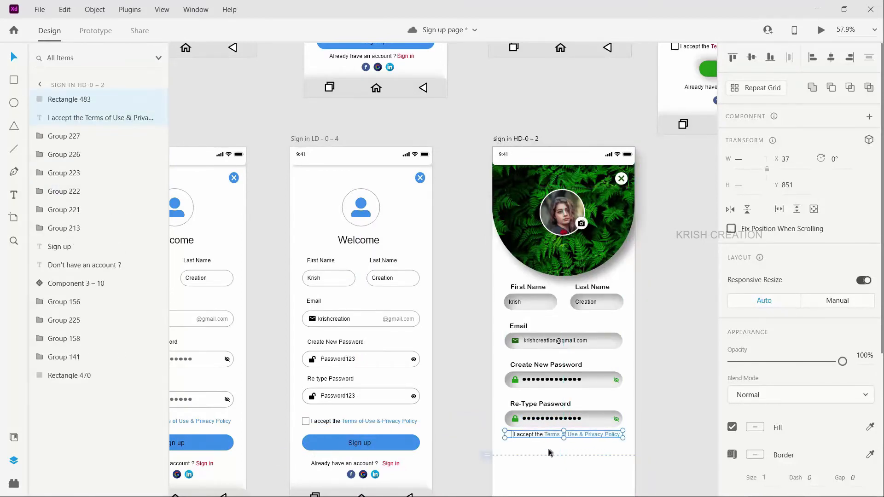
Step: Move the Sign in button, account prompt and social icons on sign in HD-0 – 2 up together, closer to the terms line
scroll(539, 414, "down", 3)
left_click_drag(518, 406, 608, 462)
left_click_drag(582, 416, 582, 369)
Step: Move the checkbox and terms acceptance line together down to Y 870, clear of the Re-Type Password field
left_click(508, 325)
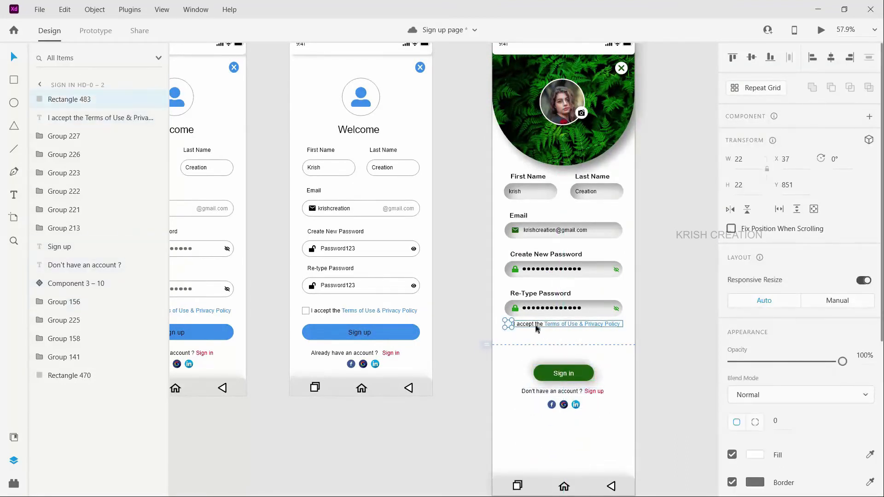
left_click(537, 325, "shift")
key("Up")
key("Up")
key("Up")
key("Up")
key("Up")
key("Up")
key("Up")
key("Up")
key("Up")
key("Up")
key("Up")
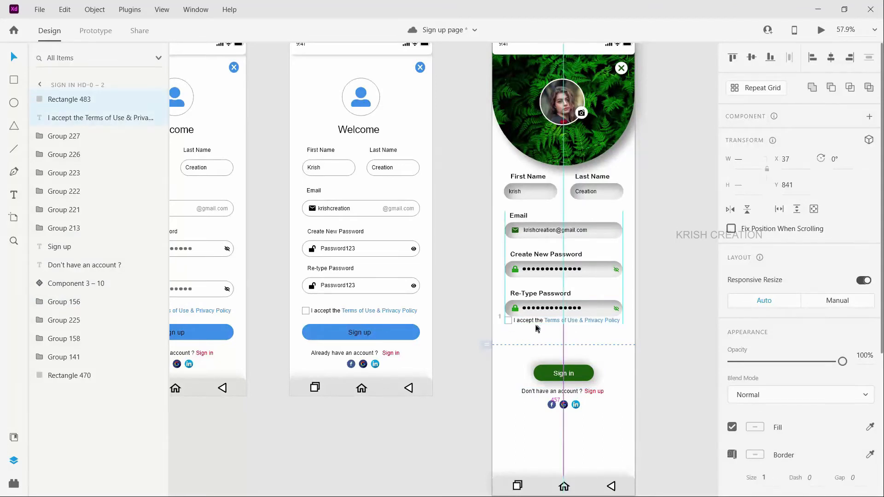
key("shift+Down")
key("shift+Down")
key("shift+Down")
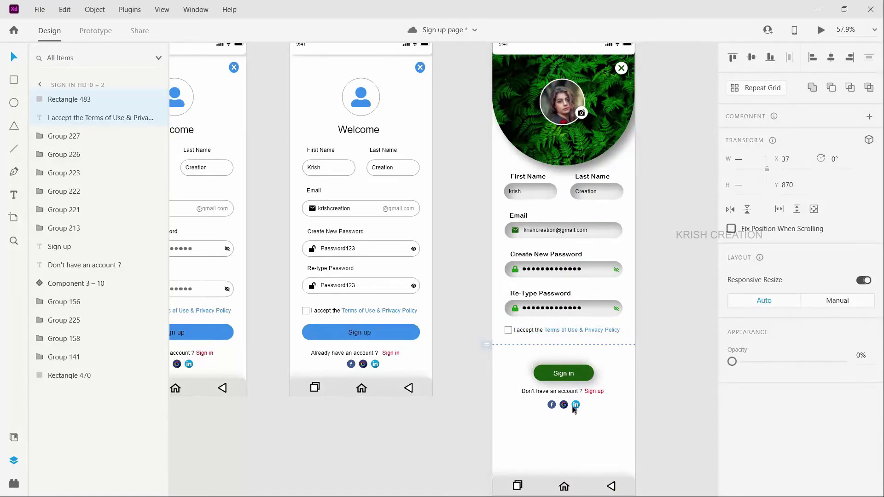
Step: Move the Sign in button, account prompt and social icons together up to just below the terms acceptance line
left_click_drag(518, 357, 607, 421)
left_click_drag(578, 373, 583, 353)
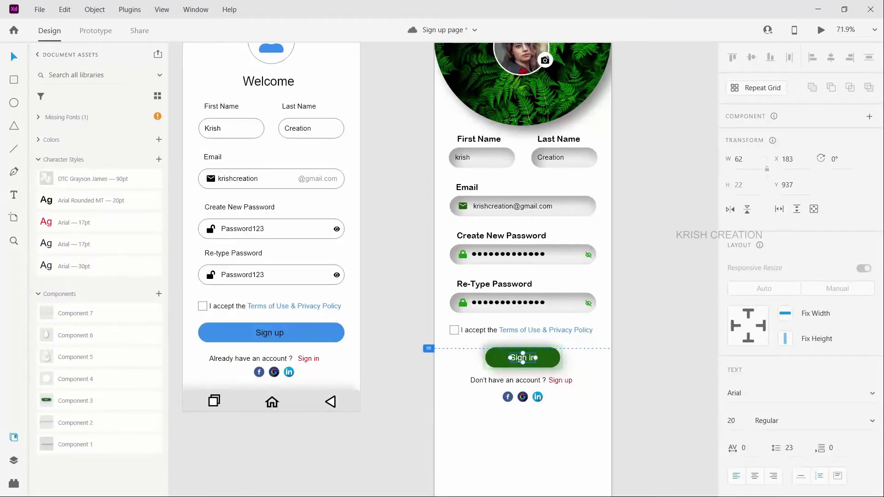
Step: Change the green button's label to "Sign up" and centre it in the button at X 178
scroll(547, 472, "up", 3)
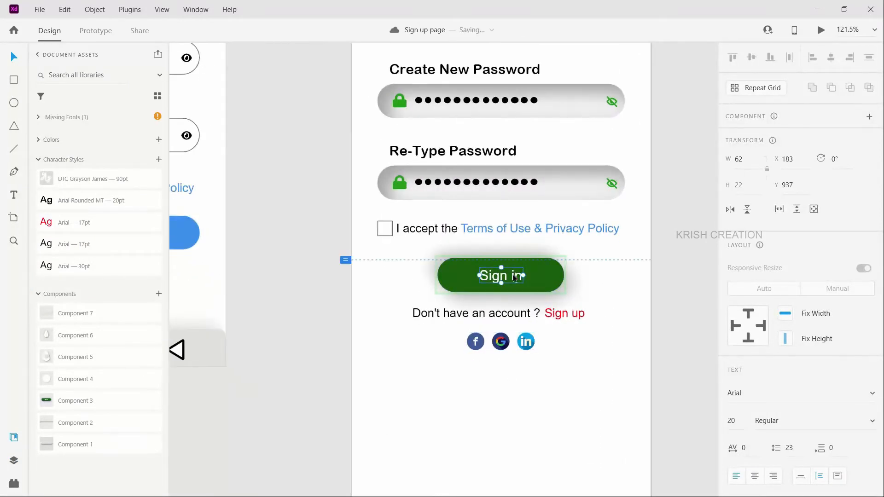
scroll(515, 278, "up", 3)
double_click(519, 279)
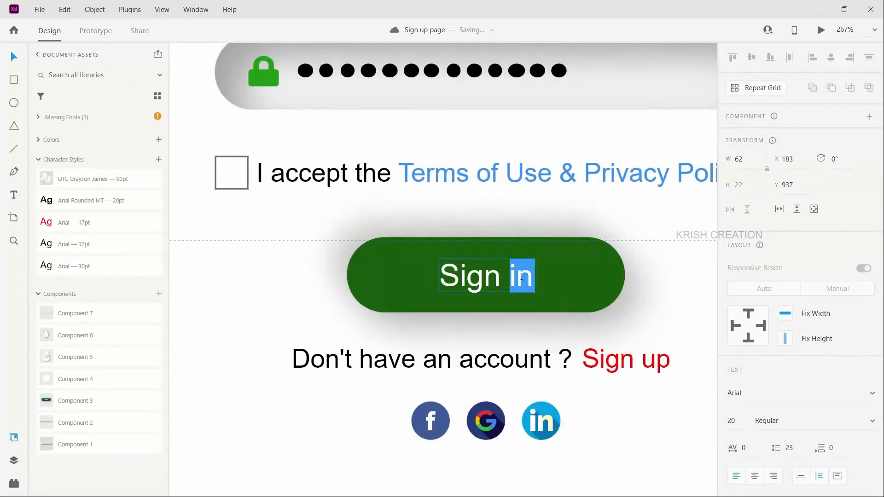
type("up")
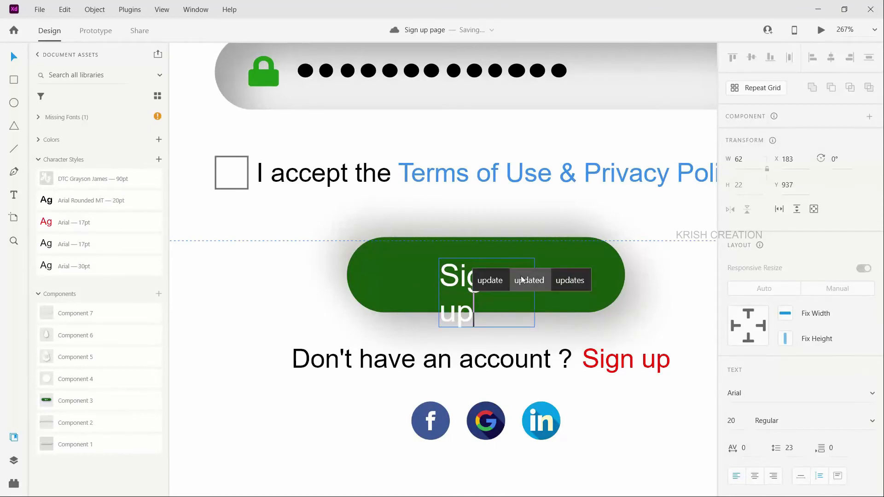
key("Escape")
double_click(548, 290)
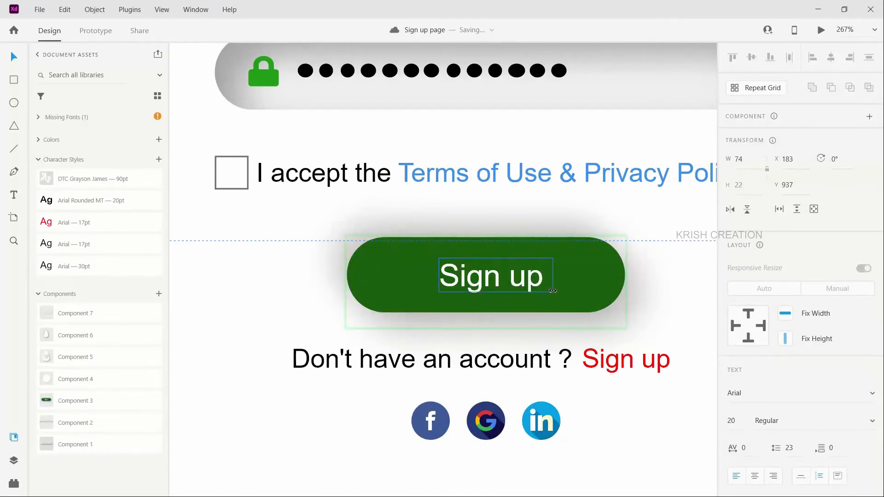
left_click_drag(550, 291, 526, 280)
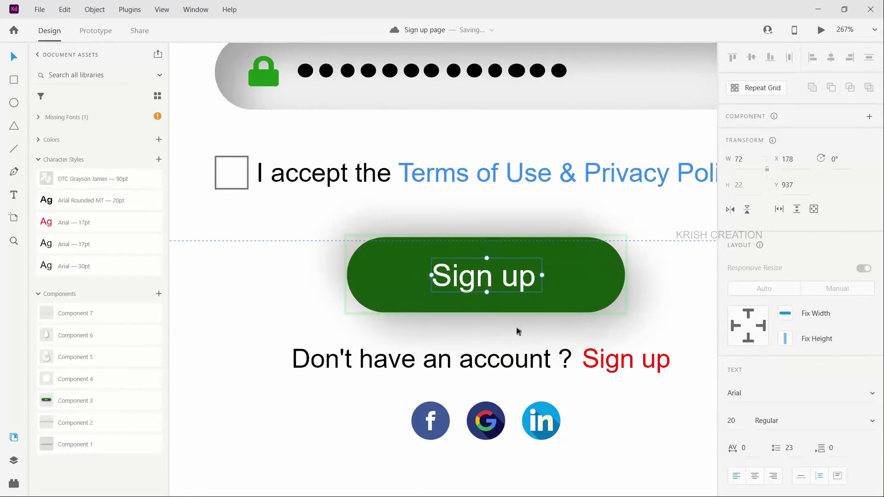
Step: Change the account prompt to "Already have an account ?" and widen its text box to 203 so it fits on one line
double_click(352, 361)
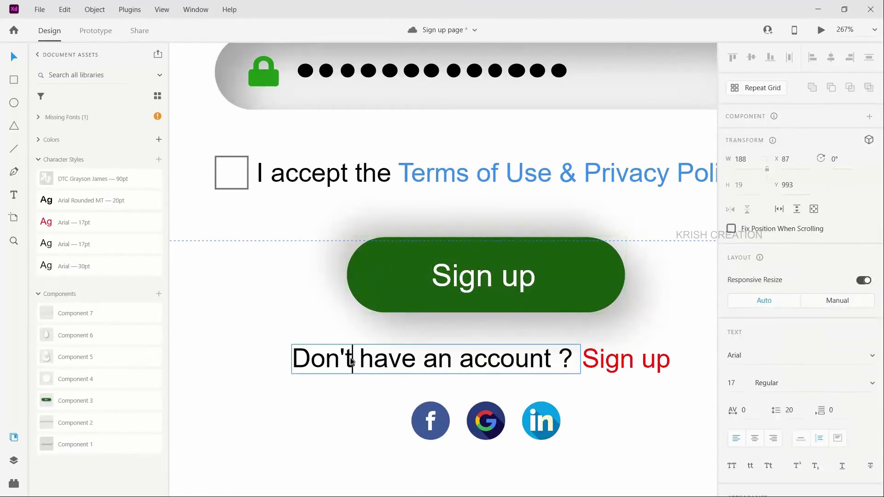
double_click(321, 361)
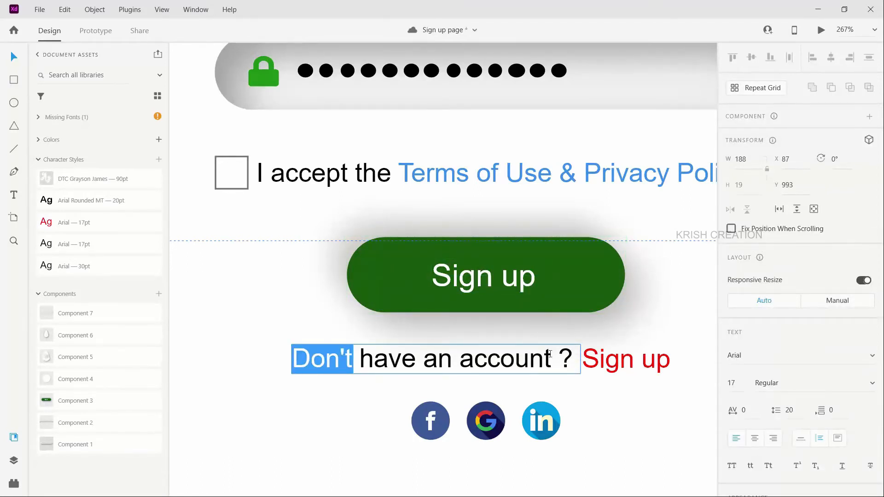
type("Already have an")
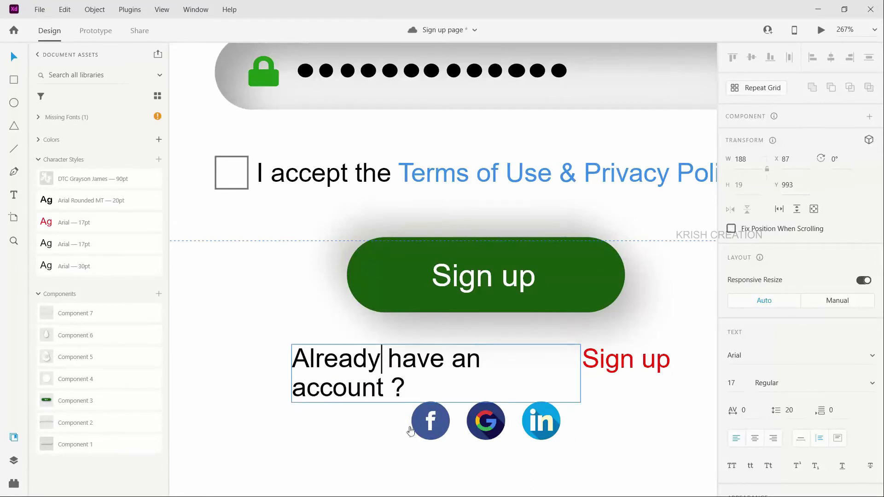
key("Escape")
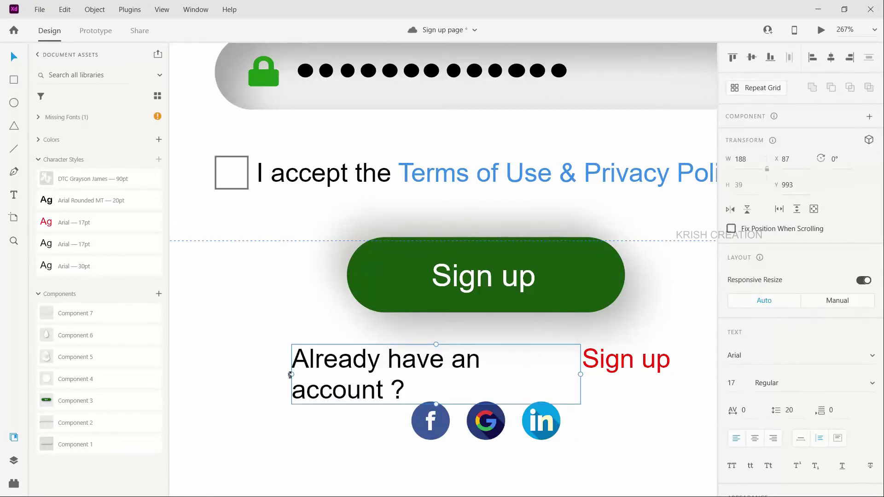
left_click_drag(292, 375, 266, 377)
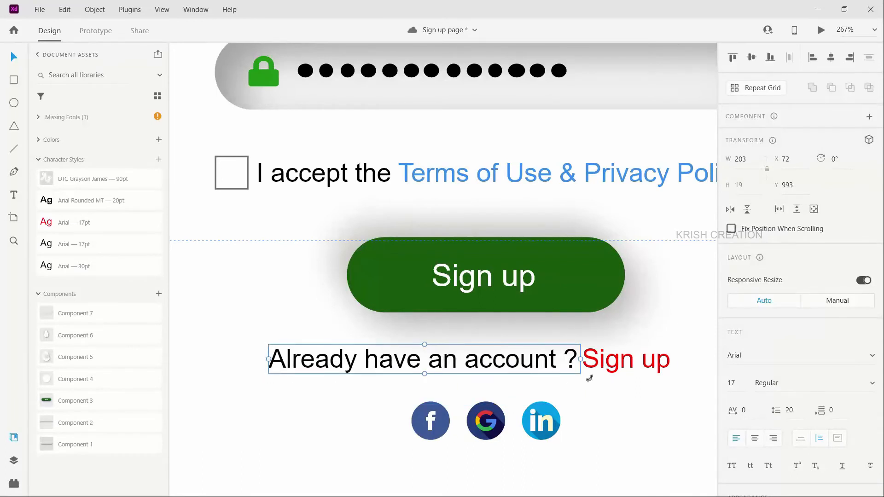
Step: Change the red link beside the account prompt to "Sign in"
double_click(660, 359)
key("BackSpace")
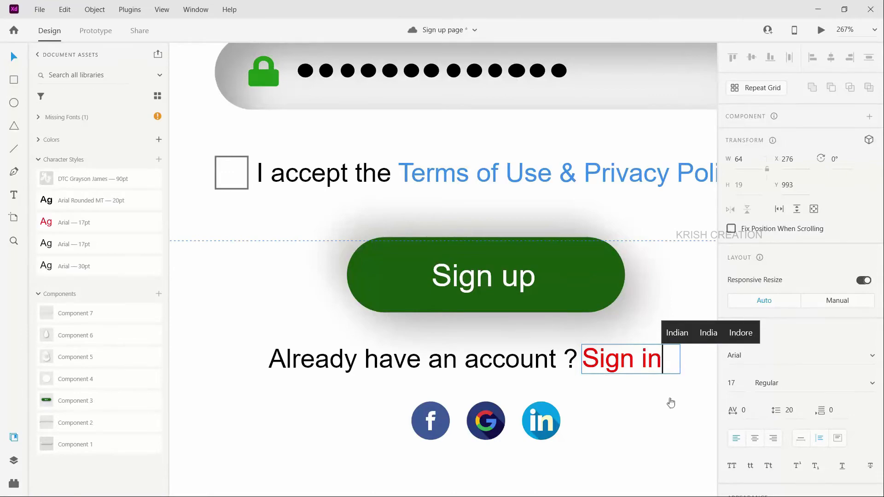
key("Escape")
Step: Move the bottom navigation bar up beneath the social icons and shorten the sign in HD-0 – 2 artboard to a height of 1142
scroll(662, 404, "down", 8)
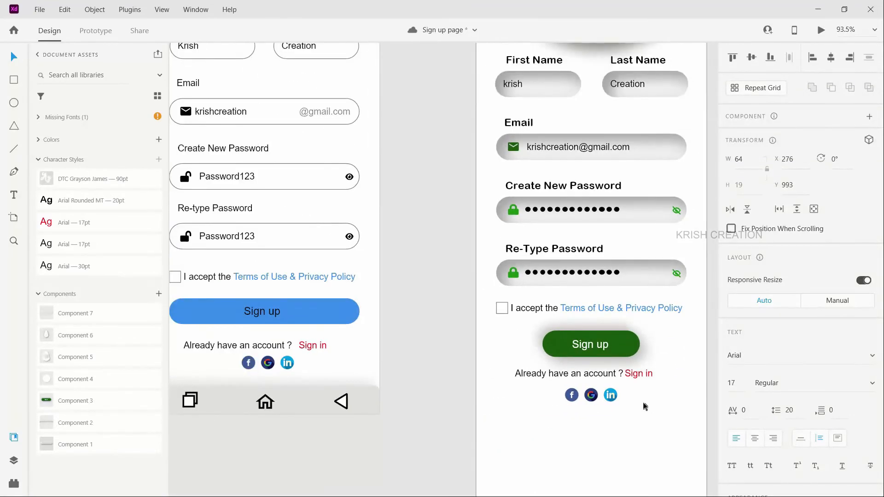
scroll(643, 407, "down", 5)
scroll(643, 367, "down", 1)
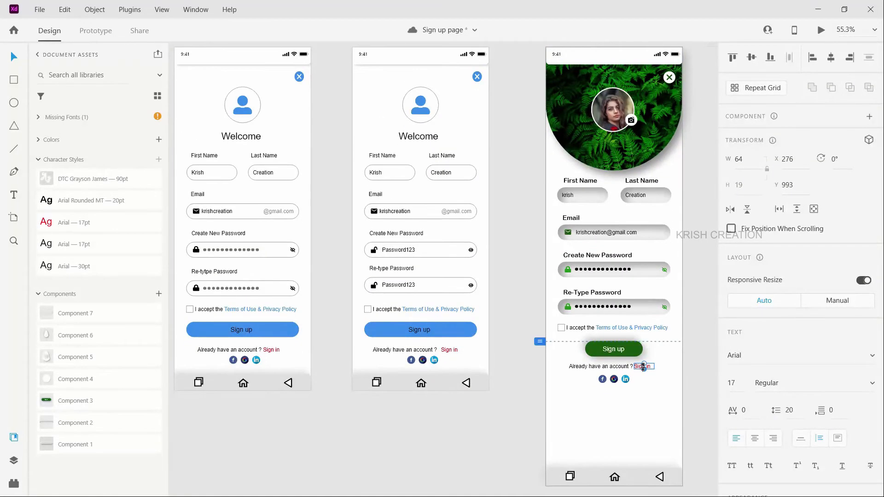
left_click_drag(591, 474, 589, 401)
left_click(617, 480)
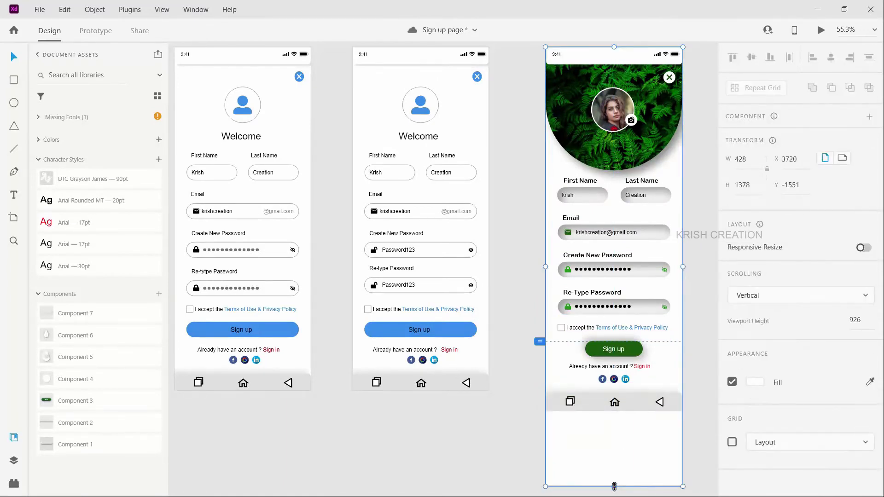
left_click_drag(613, 486, 618, 410)
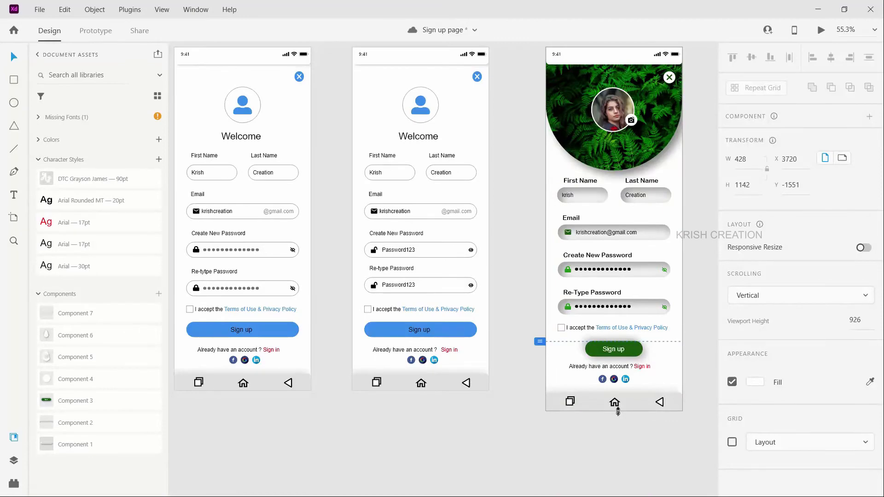
Step: Duplicate the sign in HD-0 – 2 artboard and place the copy to its right
scroll(620, 414, "up", 3)
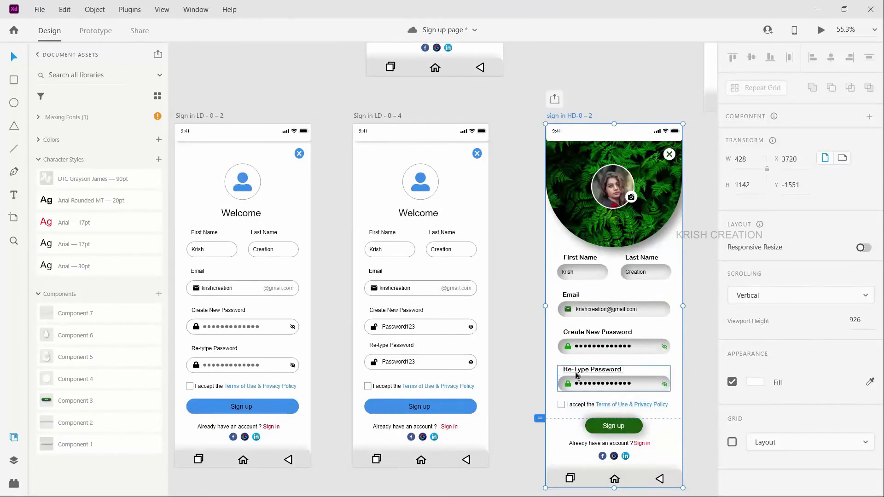
scroll(576, 377, "right", 4)
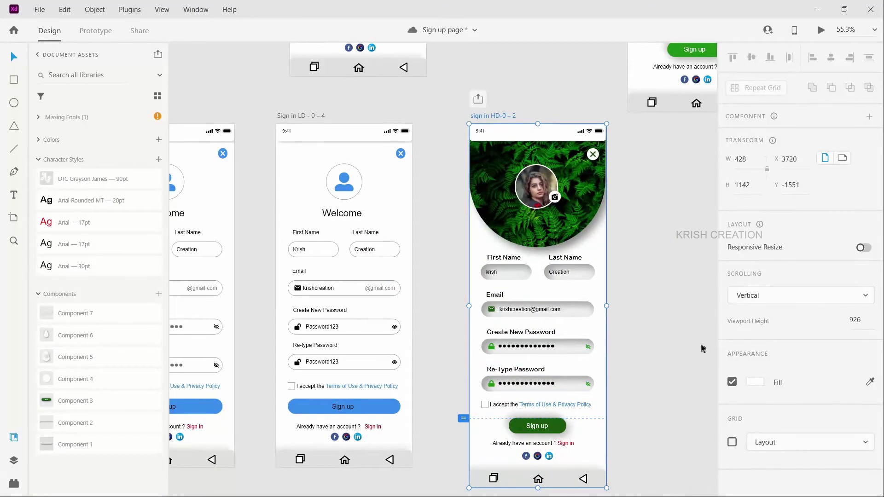
scroll(638, 296, "right", 4)
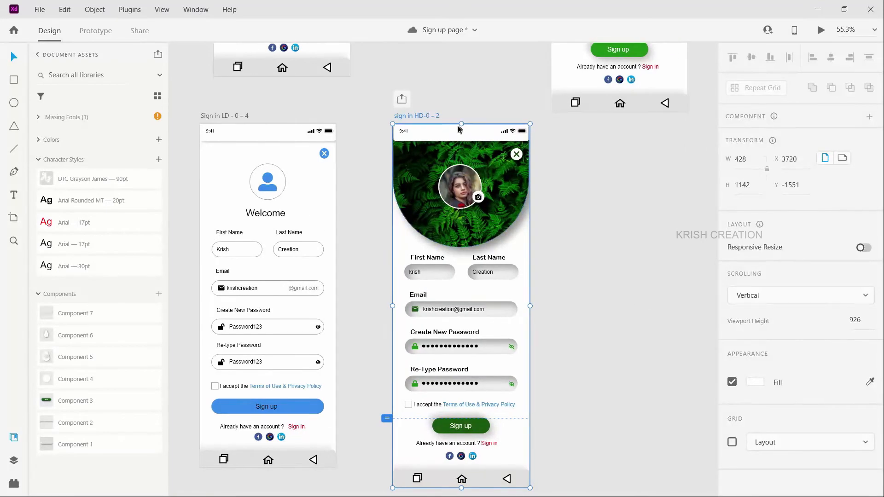
left_click(387, 379)
scroll(388, 380, "down", 2)
left_click_drag(418, 166, 556, 178)
Step: Delete the hidden Create New Password and Re-Type Password groups from the duplicated HD artboard
scroll(680, 392, "down", 1)
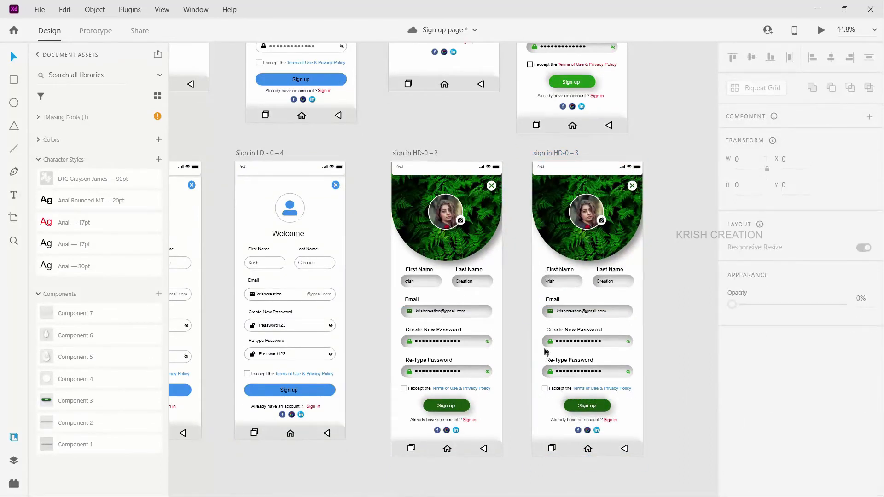
left_click(563, 361)
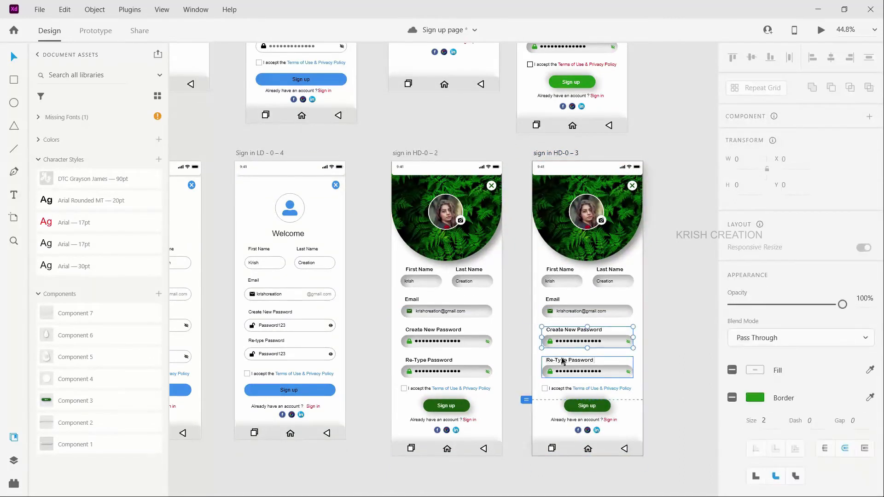
key("Delete")
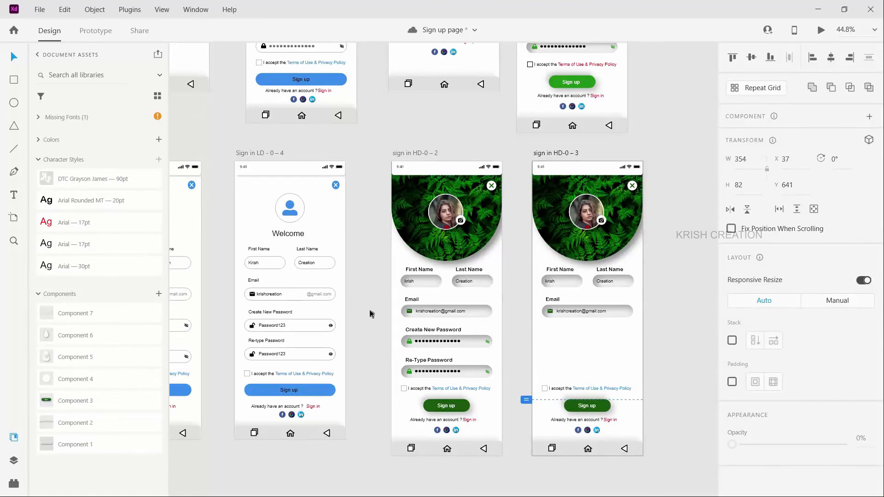
Step: Copy the Create New Password and Re-Type Password groups with shown passwords from sign up HD-1 – 1 into sign in HD-0 – 3
scroll(371, 313, "down", 3)
scroll(318, 290, "left", 4)
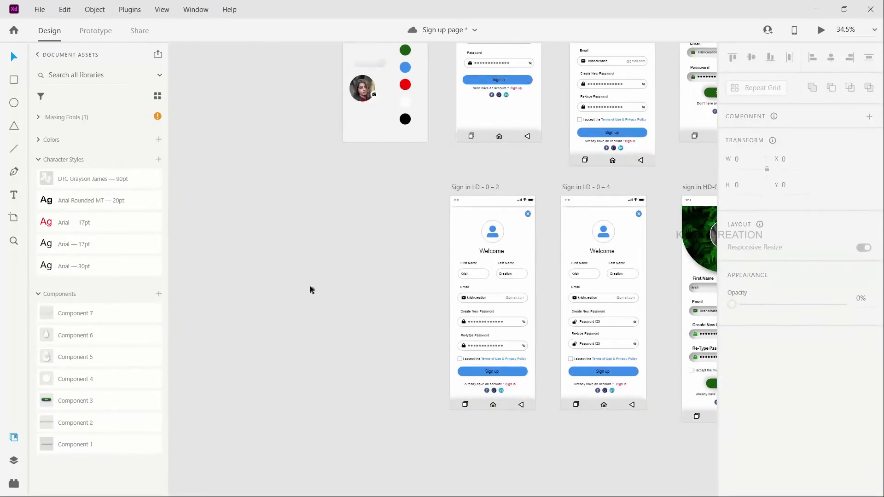
scroll(307, 282, "down", 3)
scroll(307, 281, "up", 4)
scroll(267, 286, "left", 2)
scroll(263, 289, "left", 3)
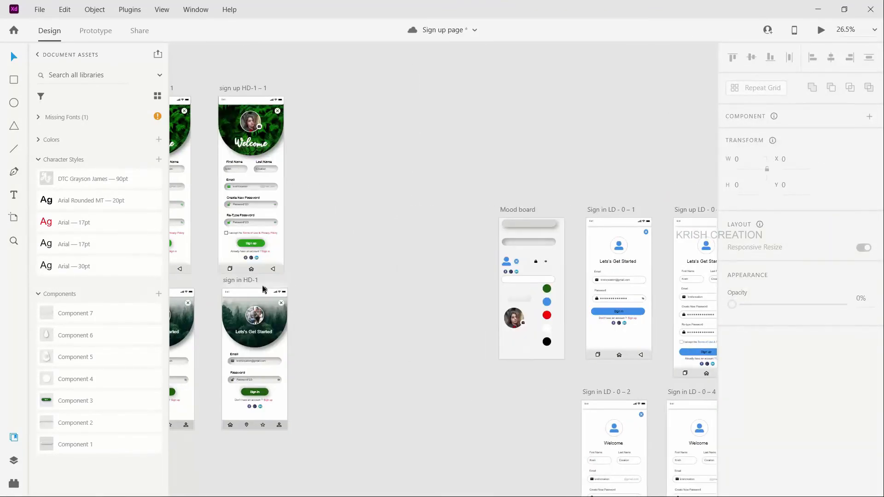
scroll(315, 180, "up", 5)
left_click(314, 173)
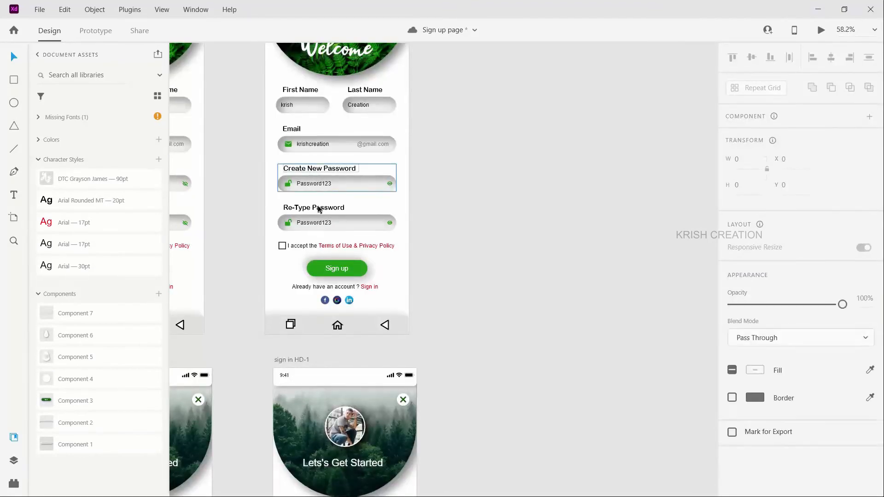
left_click(317, 208, "shift")
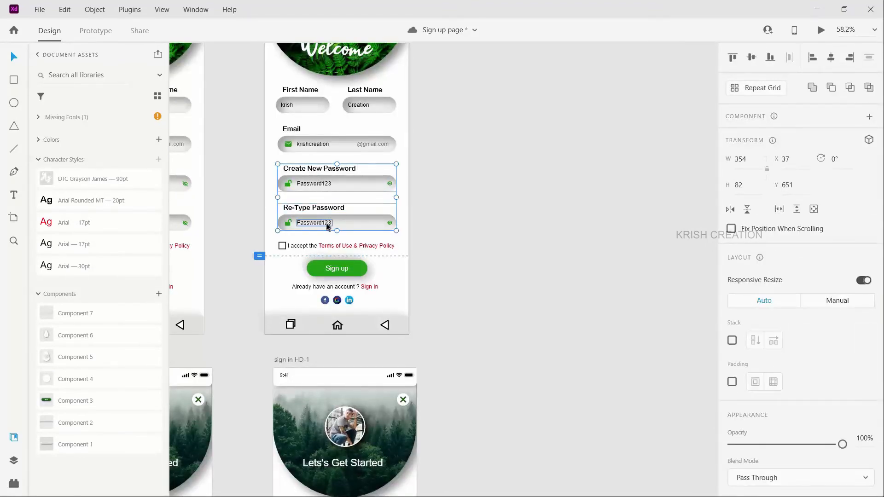
scroll(487, 352, "down", 6)
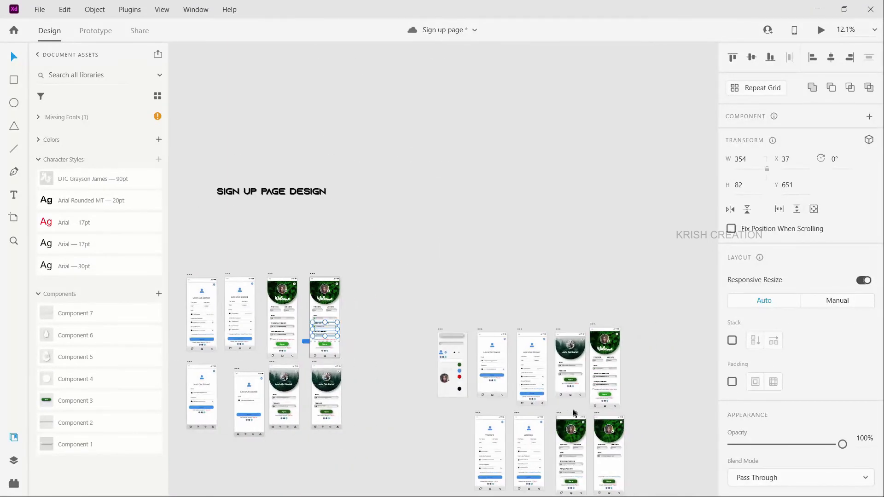
scroll(598, 433, "up", 3)
scroll(615, 453, "down", 2)
scroll(670, 441, "right", 2)
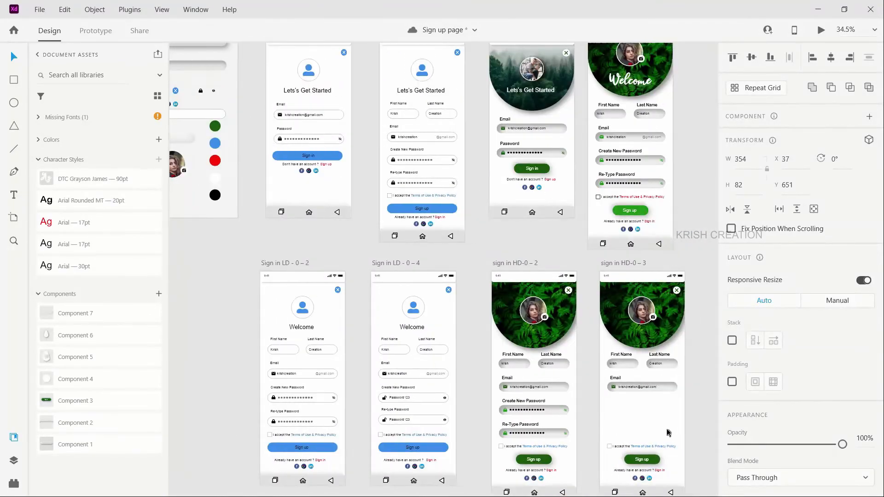
left_click(621, 296)
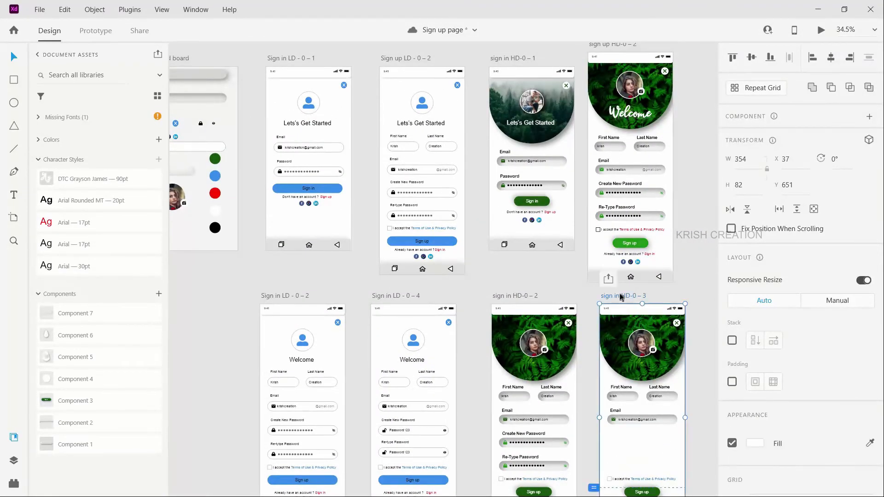
scroll(679, 435, "down", 1)
key("ctrl+v")
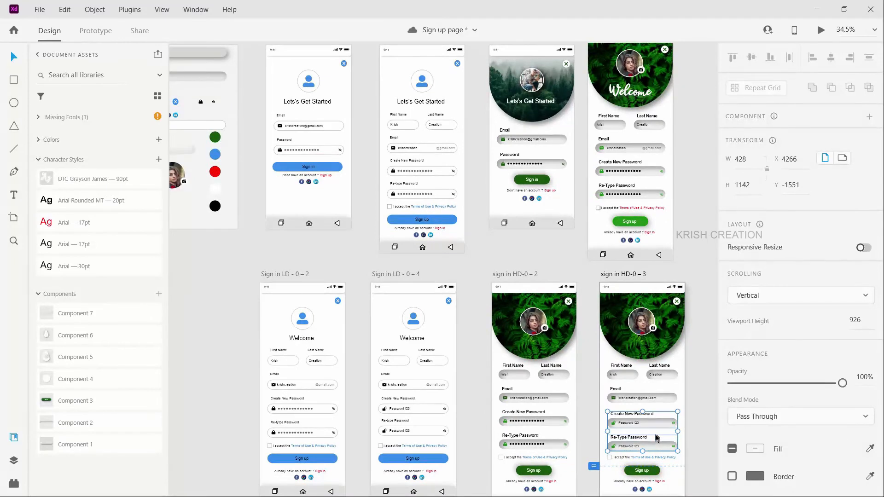
Step: Move the pasted Create New Password and Re-Type Password groups up to even gaps of 35, with Re-Type Password at Y 758
scroll(665, 436, "up", 3)
scroll(662, 436, "up", 2)
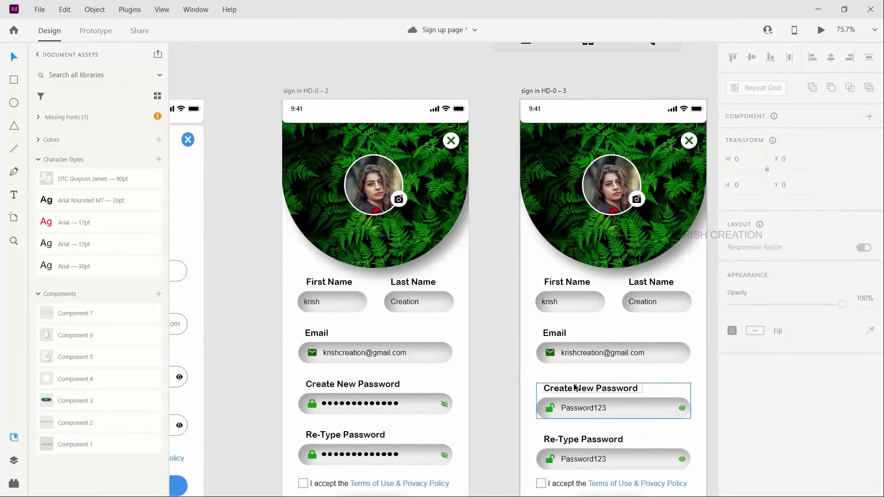
key("shift+Up")
left_click(578, 439)
key("shift+Up")
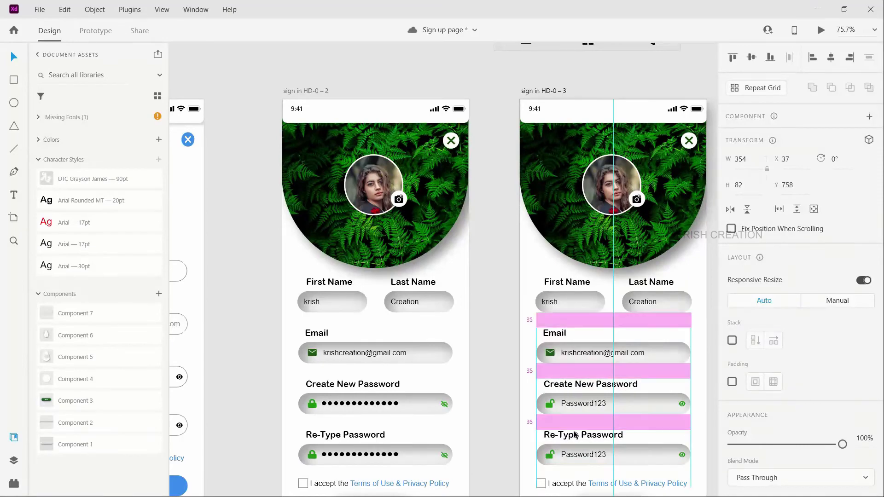
scroll(596, 462, "down", 3)
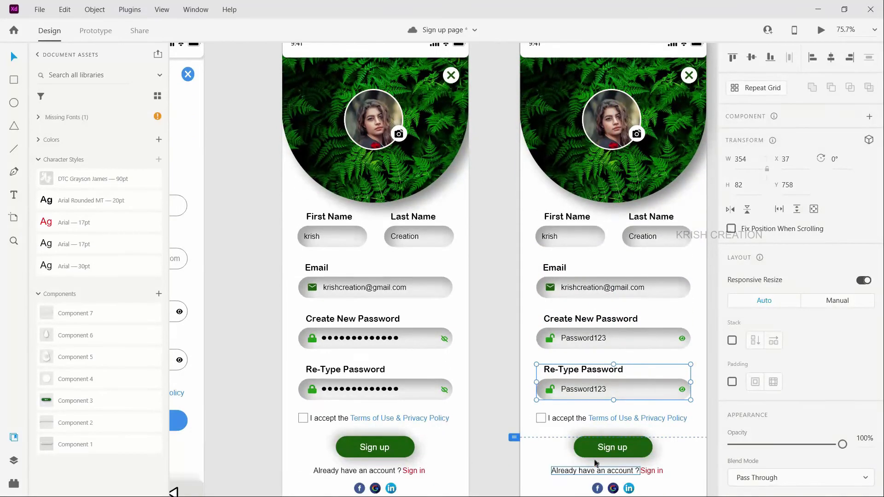
left_click(539, 470)
scroll(539, 469, "down", 3, "ctrl")
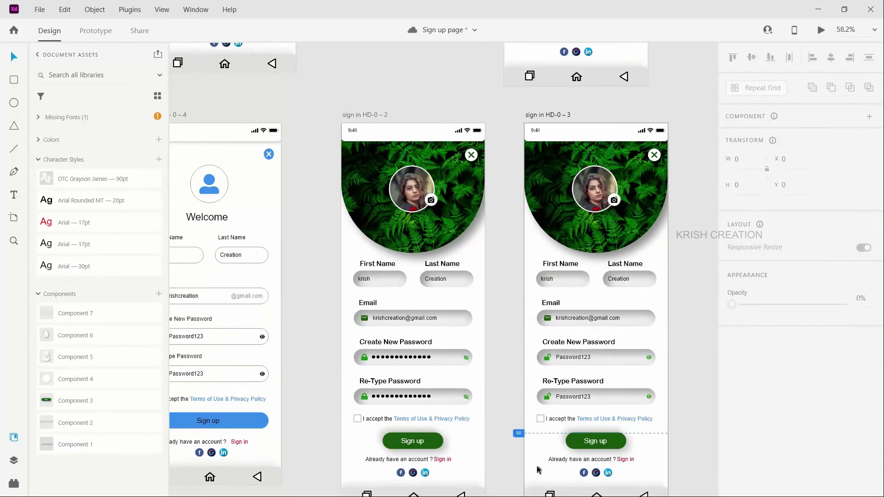
scroll(539, 469, "down", 2, "ctrl")
scroll(538, 469, "down", 1)
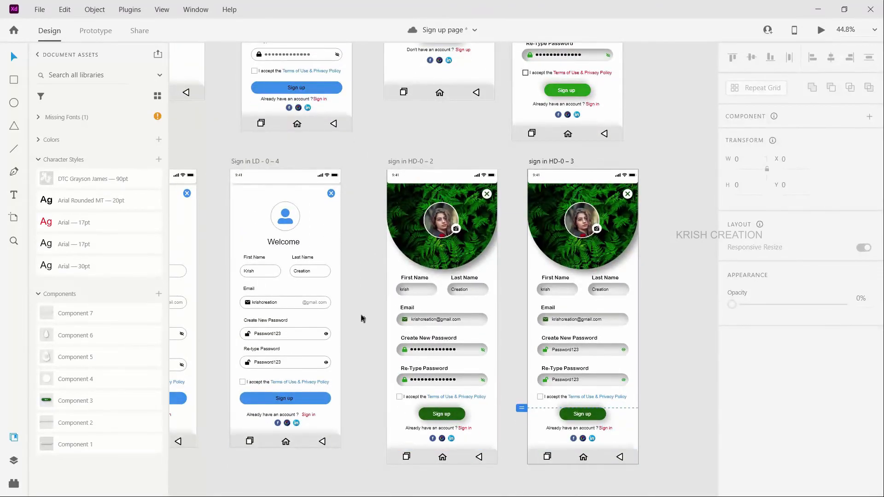
scroll(361, 318, "left", 3)
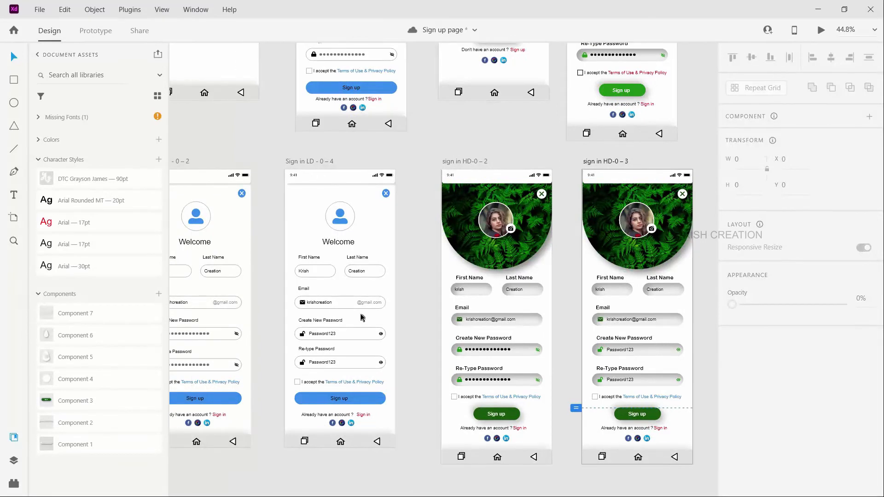
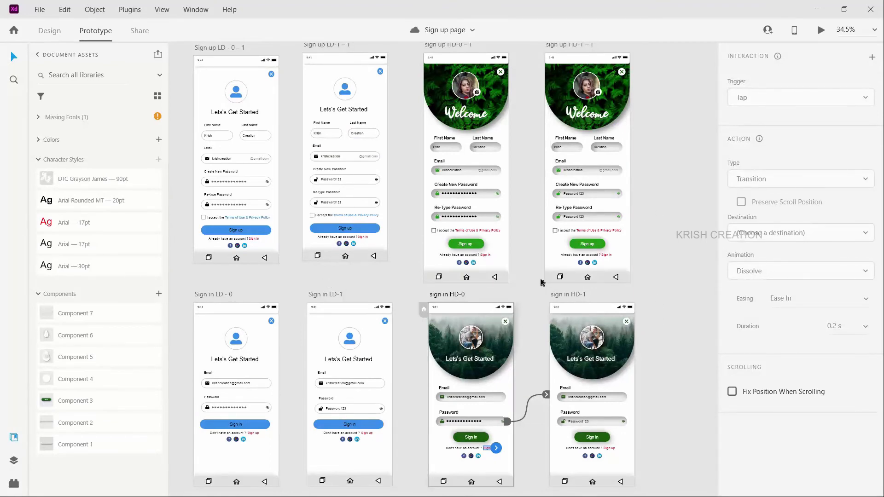
Step: Link the Create New Password and Re-Type Password eye icons on sign up HD-0 – 1 to sign up HD-1 – 1 with Auto-Animate on tap
scroll(542, 281, "up", 2)
left_click(435, 99)
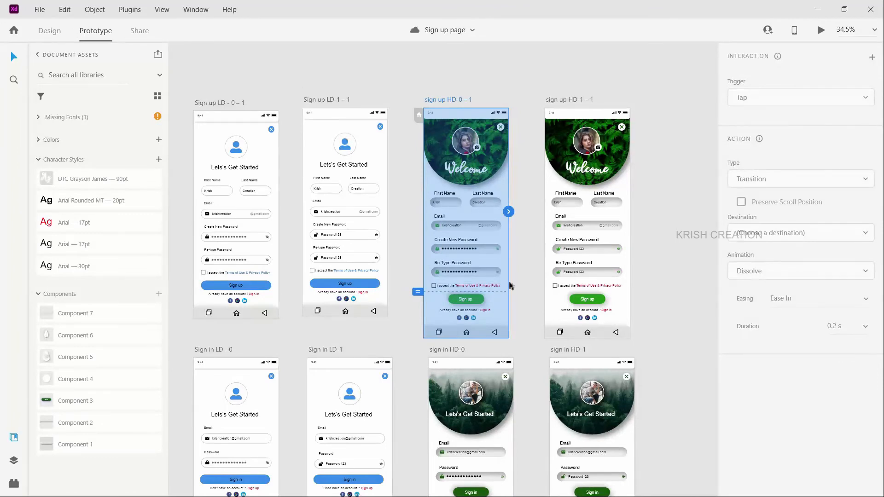
scroll(508, 286, "up", 5)
left_click(483, 210)
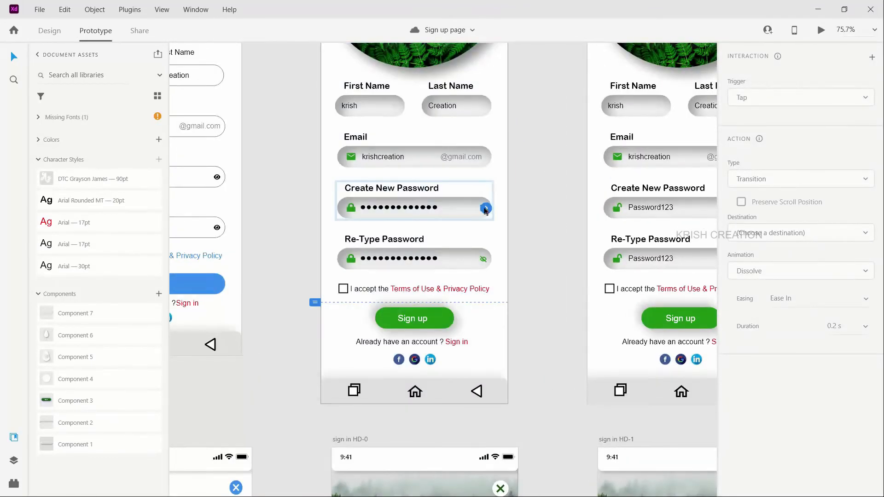
left_click_drag(485, 208, 584, 237)
left_click(480, 259)
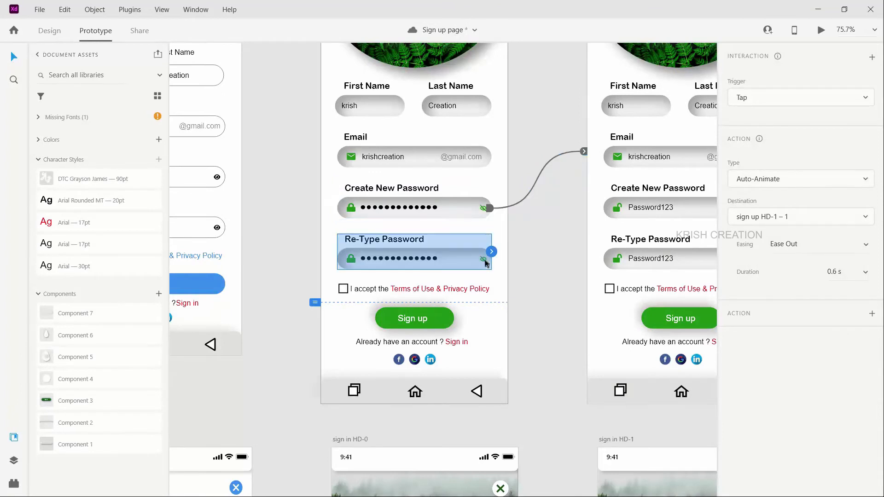
left_click_drag(486, 260, 588, 261)
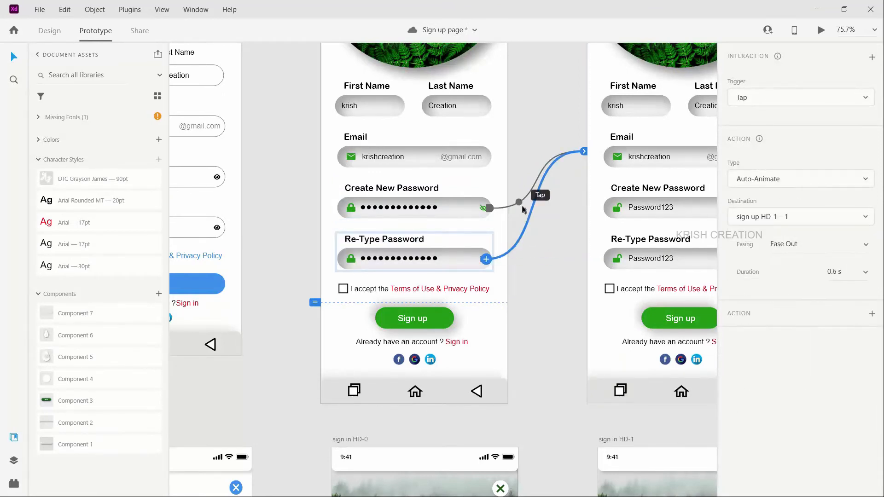
Step: Check the action type of the Create New Password and Re-Type Password links from sign up HD-0 – 1
left_click(521, 203)
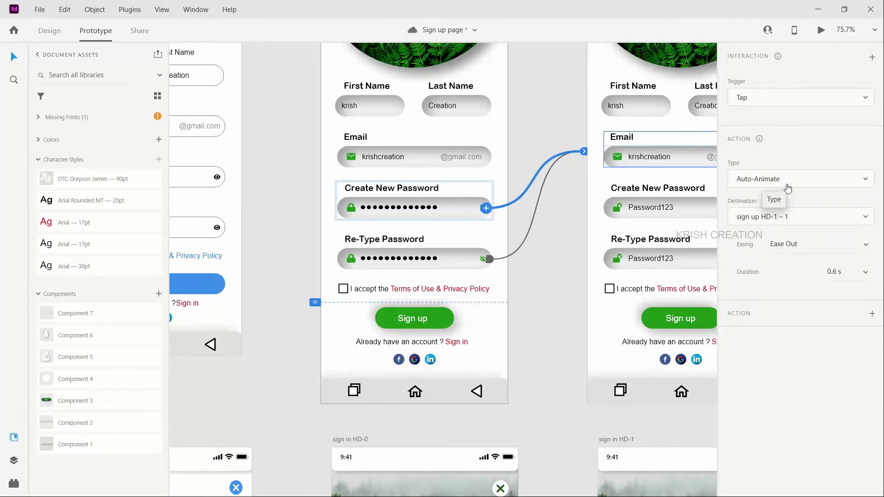
left_click(778, 184)
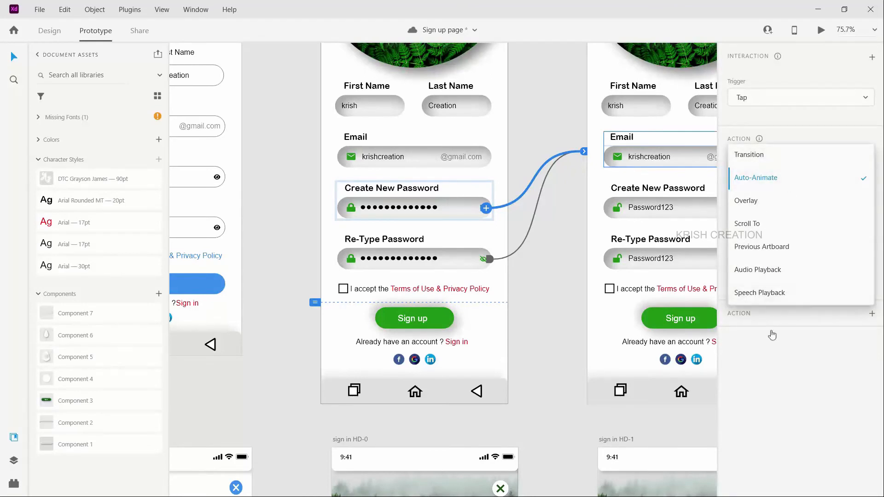
left_click(770, 351)
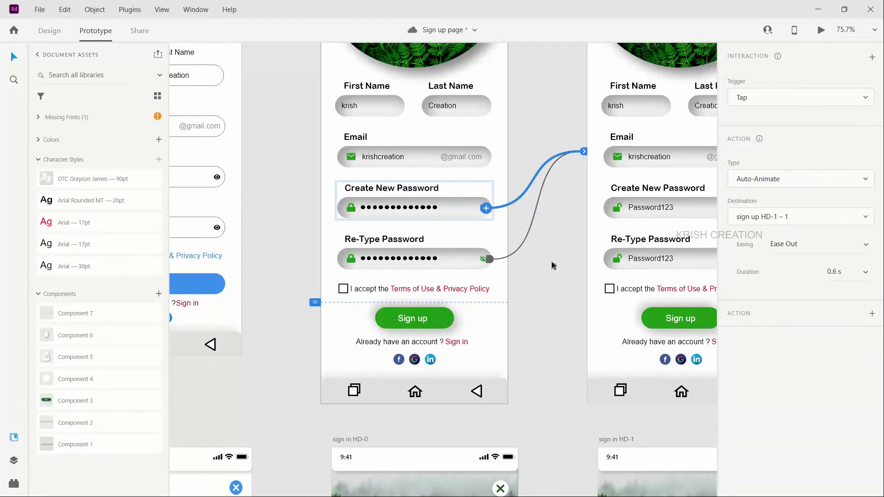
left_click(526, 241)
Step: Link the Create New Password and Re-Type Password eye icons on sign up HD-1 – 1 back to sign up HD-0 – 1 with Auto-Animate on tap
scroll(554, 290, "right", 2)
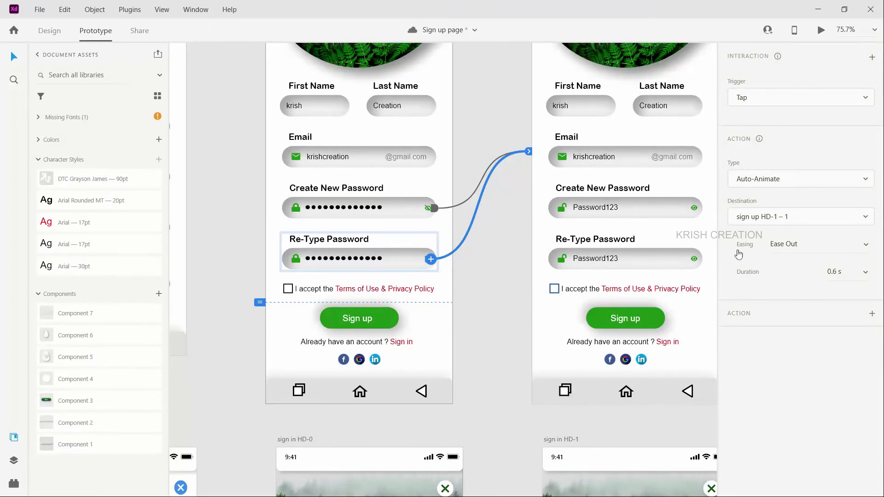
left_click(695, 209)
double_click(695, 209)
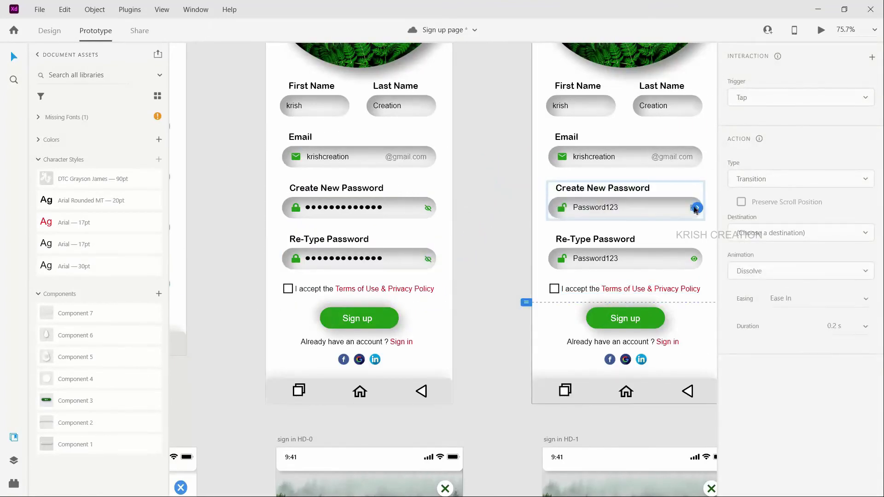
left_click_drag(696, 208, 417, 198)
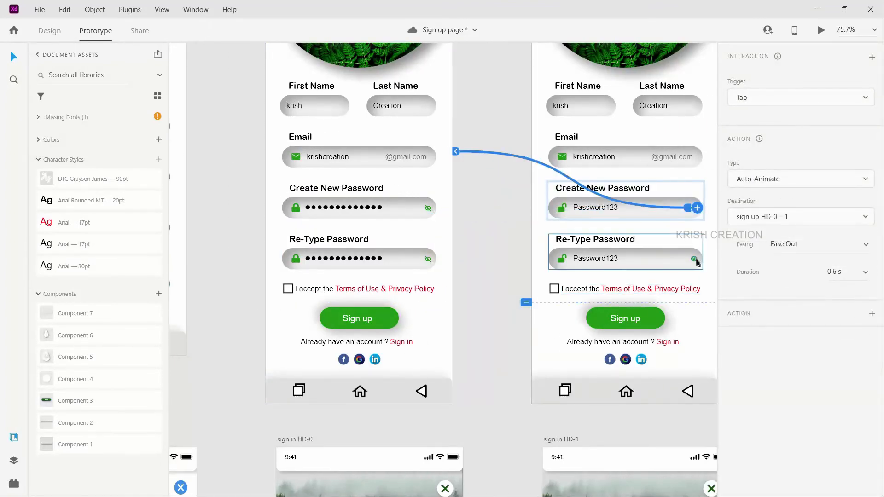
left_click(696, 261)
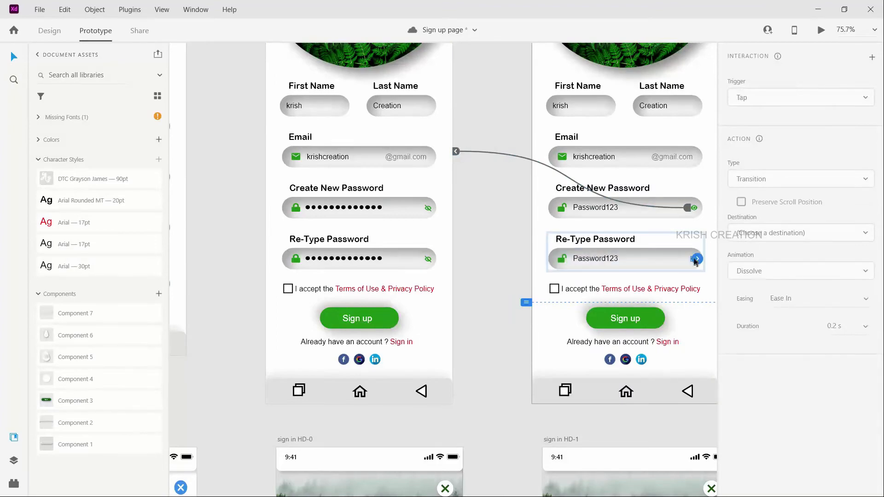
left_click_drag(694, 257, 445, 266)
Step: Link the Sign in text on sign up HD-0 – 1 to the sign in HD-0 artboard with Auto-Animate on tap
scroll(480, 322, "down", 3)
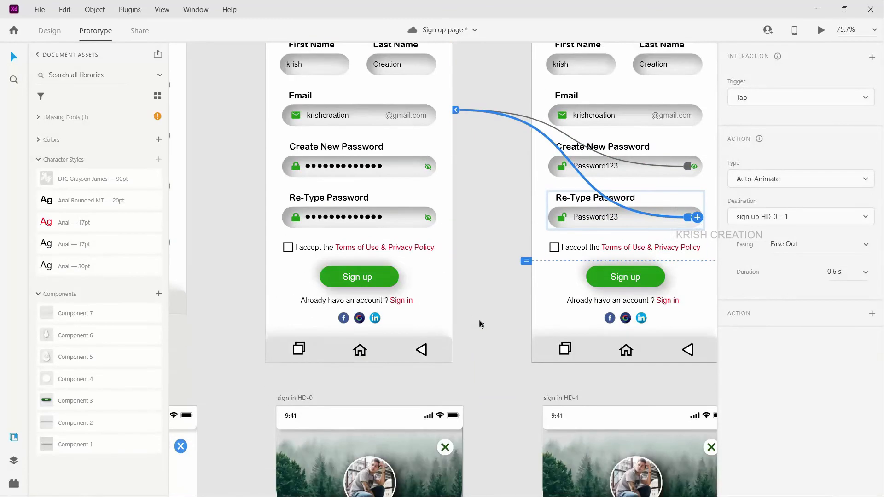
scroll(503, 310, "down", 2, "ctrl")
scroll(491, 349, "down", 2)
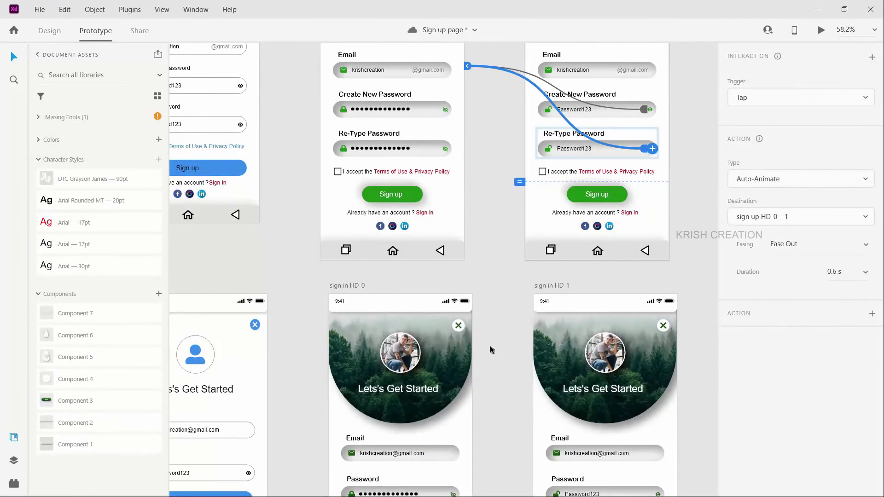
key("ctrl+z")
scroll(490, 359, "down", 3)
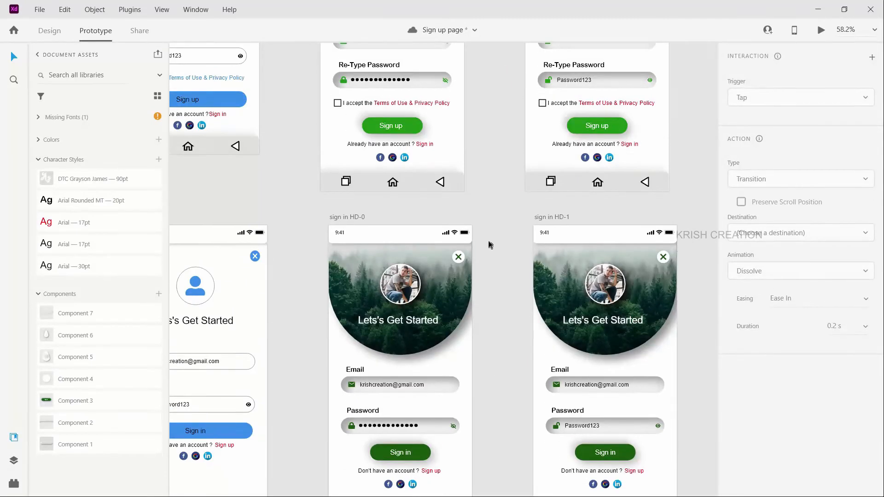
scroll(488, 243, "up", 2)
left_click(424, 186)
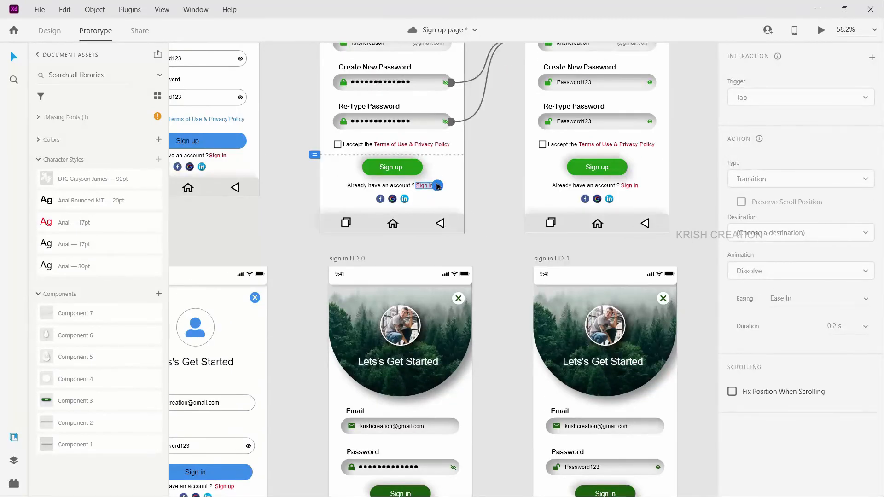
left_click_drag(436, 185, 426, 341)
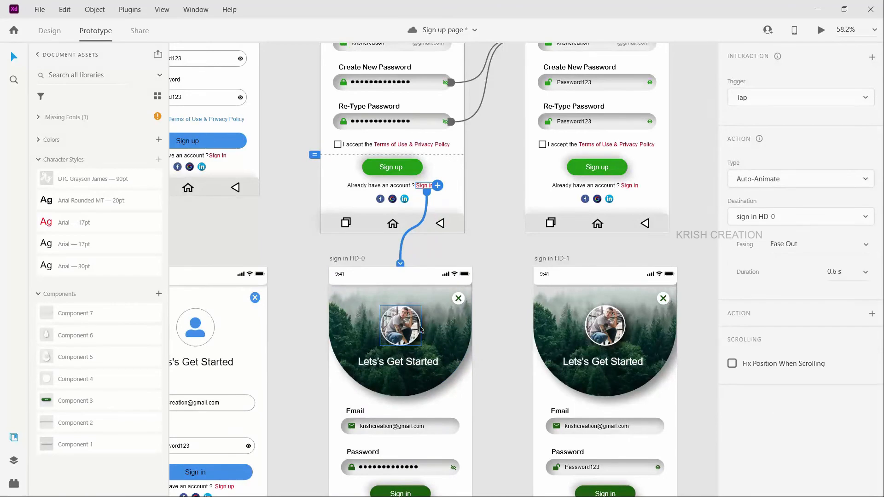
Step: Link the Sign in text on sign up HD-1 – 1 to the sign in HD-1 artboard with Auto-Animate on tap
scroll(420, 329, "down", 2)
scroll(400, 184, "down", 2)
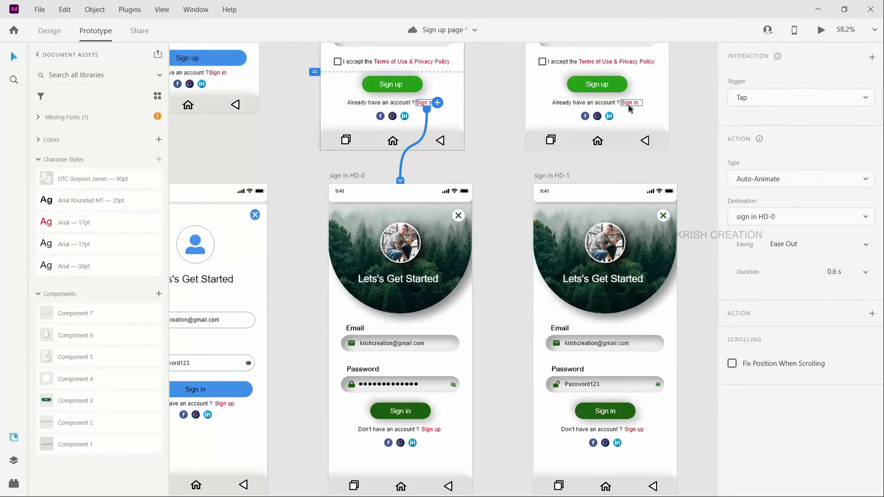
left_click(629, 103)
left_click_drag(642, 102, 599, 229)
Step: Link the Sign up text on sign in HD-0 to the sign up HD-0 – 1 artboard with Auto-Animate on tap
scroll(599, 229, "down", 1)
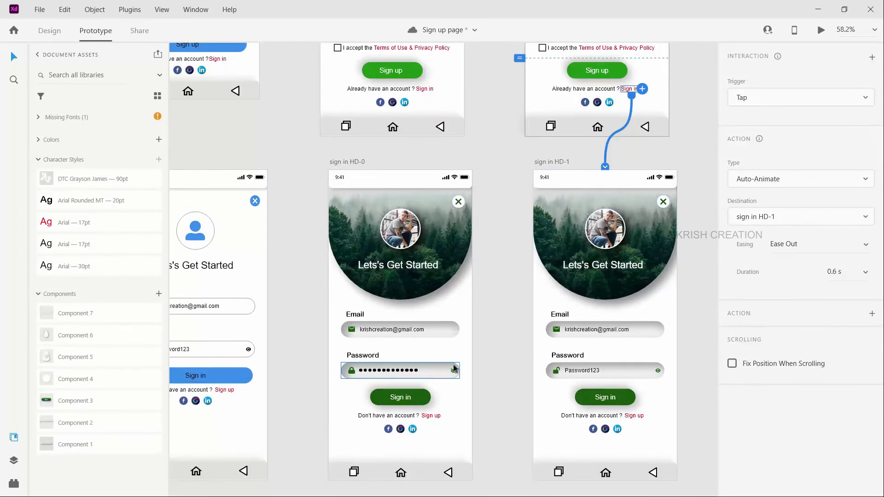
left_click(428, 416)
left_click_drag(442, 416, 418, 125)
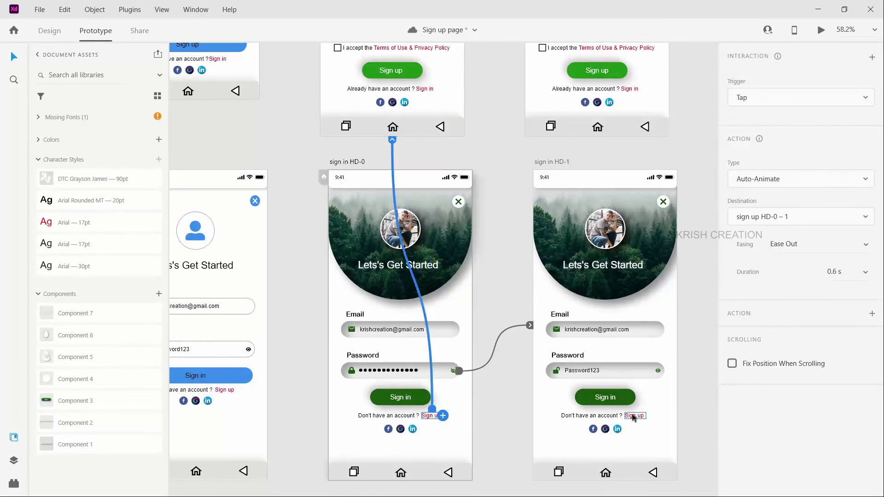
Step: Link the Sign up text on sign in HD-1 to sign up HD-1 – 1 and redirect that link to sign up HD-0 – 1
left_click(633, 415)
left_click_drag(645, 415, 626, 115)
scroll(599, 258, "up", 3)
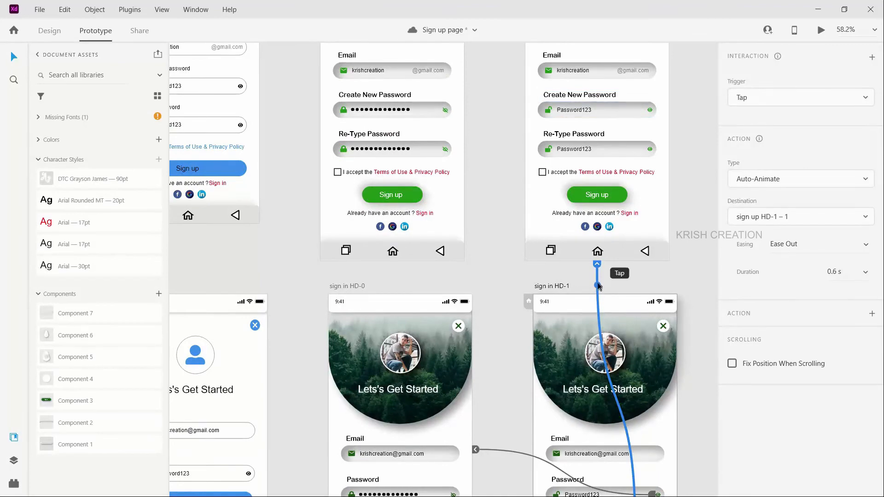
left_click_drag(596, 267, 460, 212)
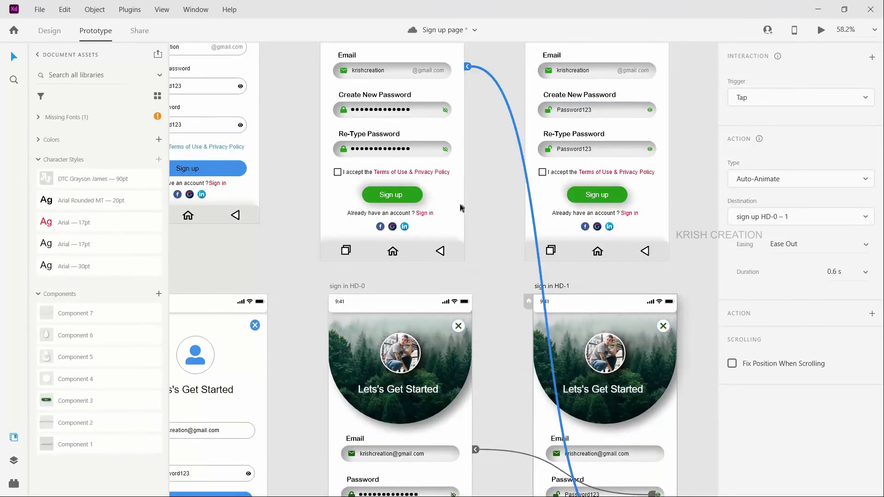
Step: Preview the prototype from the sign up HD-0 – 1 artboard in a maximized window and look through the whole page
scroll(459, 207, "up", 3)
scroll(497, 310, "down", 4)
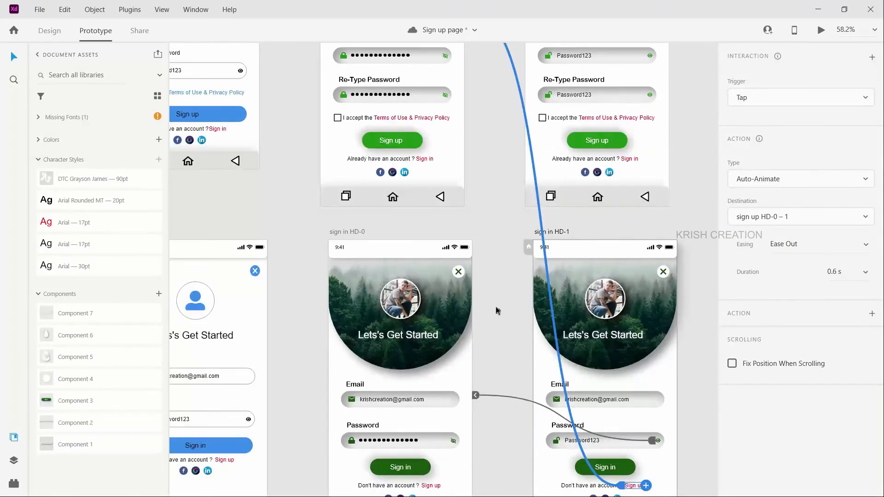
scroll(495, 311, "up", 6)
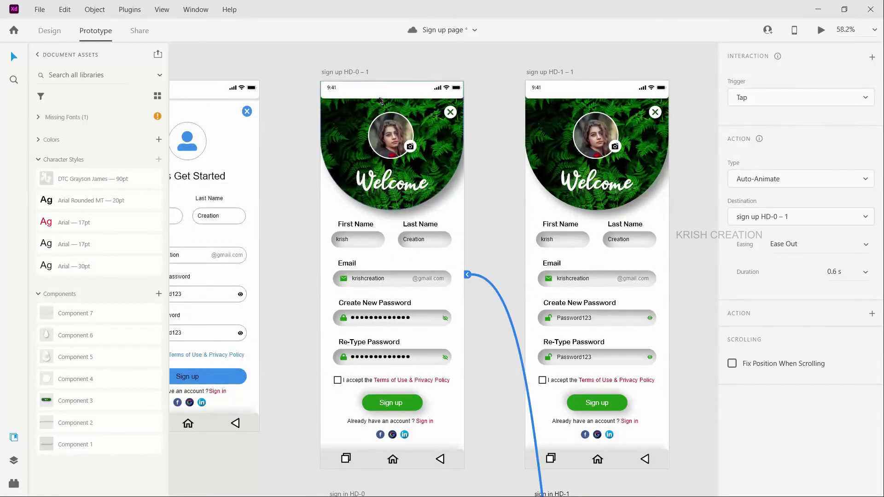
left_click(343, 71)
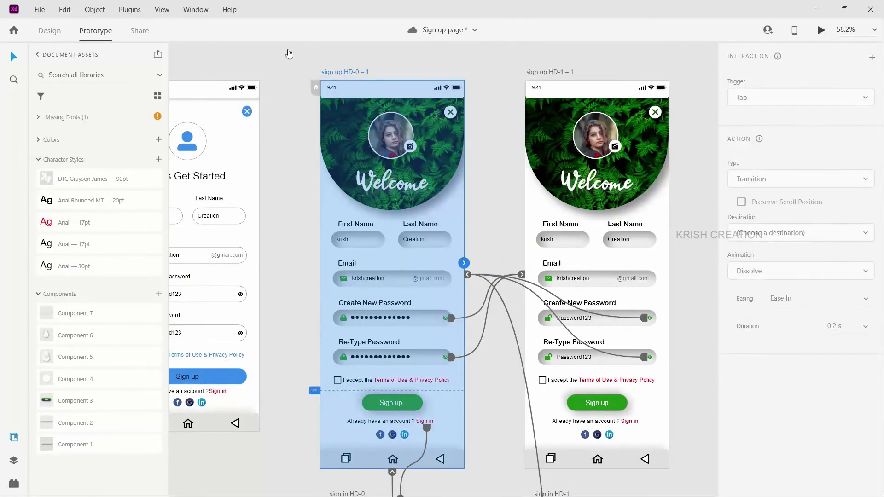
key("ctrl+Return")
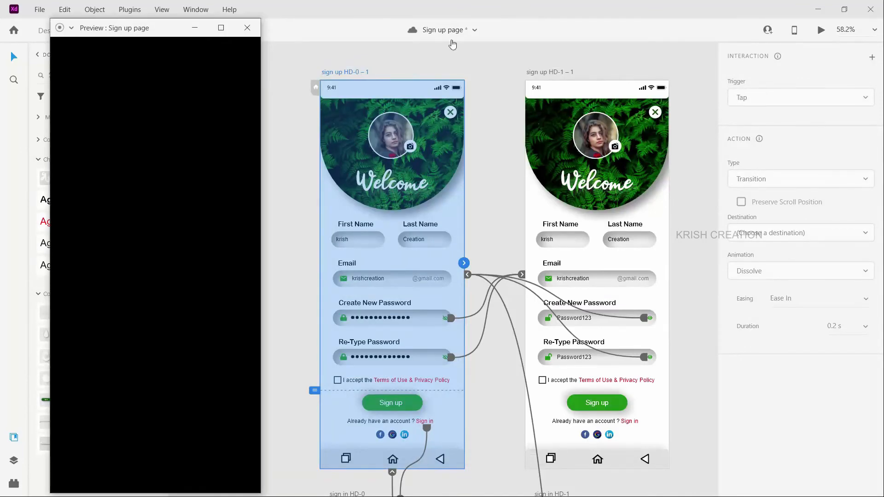
left_click(221, 28)
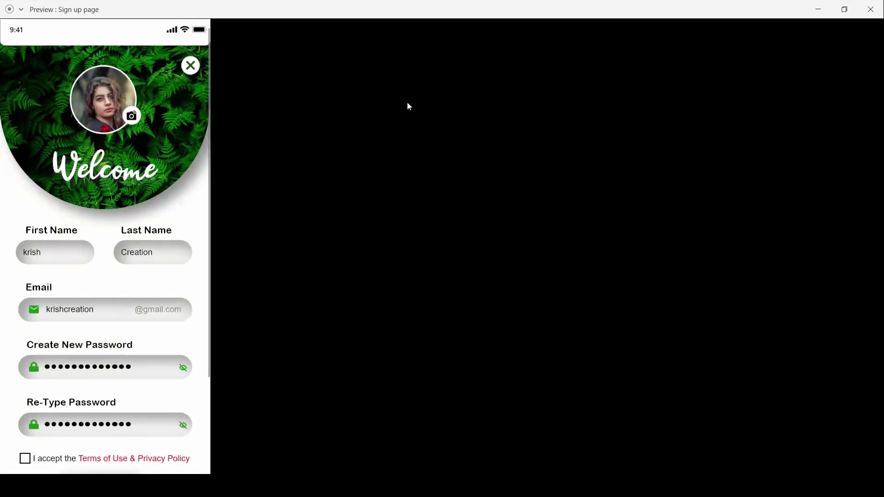
scroll(502, 134, "down", 1)
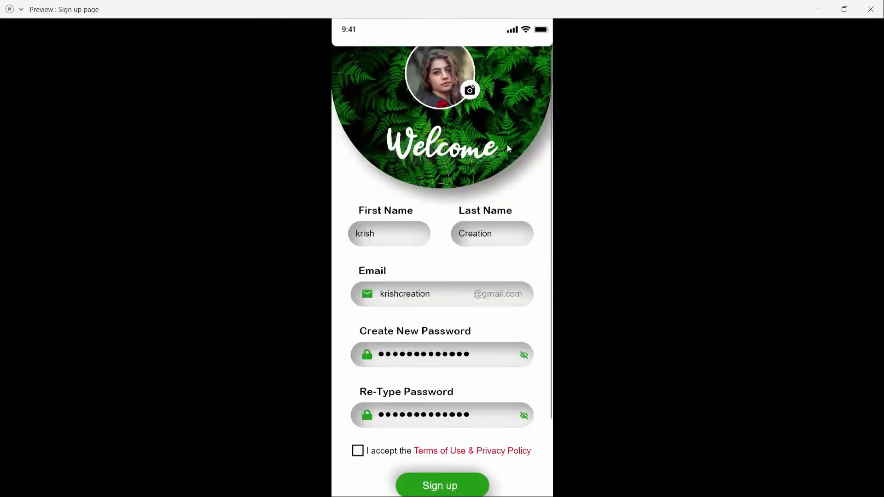
scroll(507, 145, "up", 1)
scroll(511, 147, "down", 3)
scroll(519, 151, "down", 1)
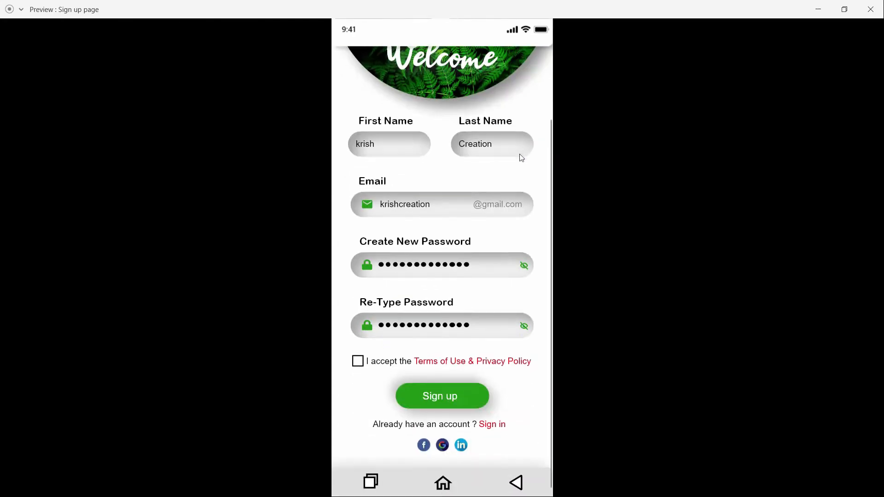
Step: Test showing and hiding the passwords with the Create New Password eye icon in the preview
left_click(523, 266)
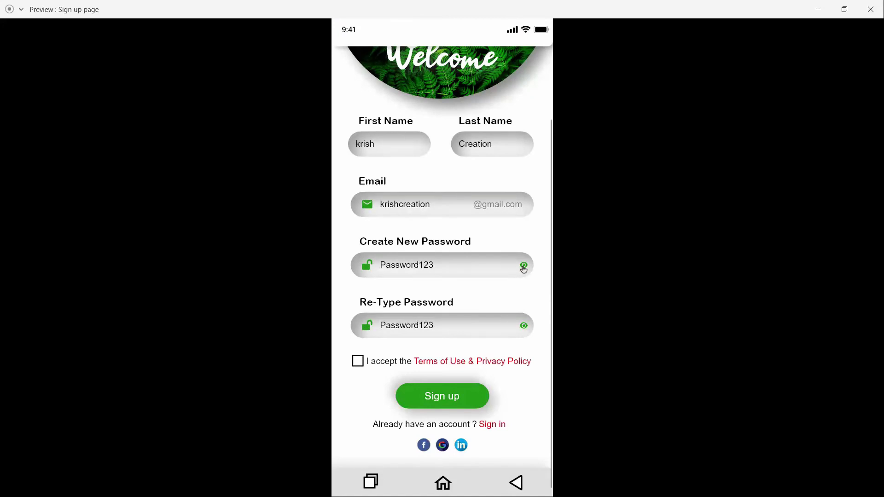
left_click(523, 267)
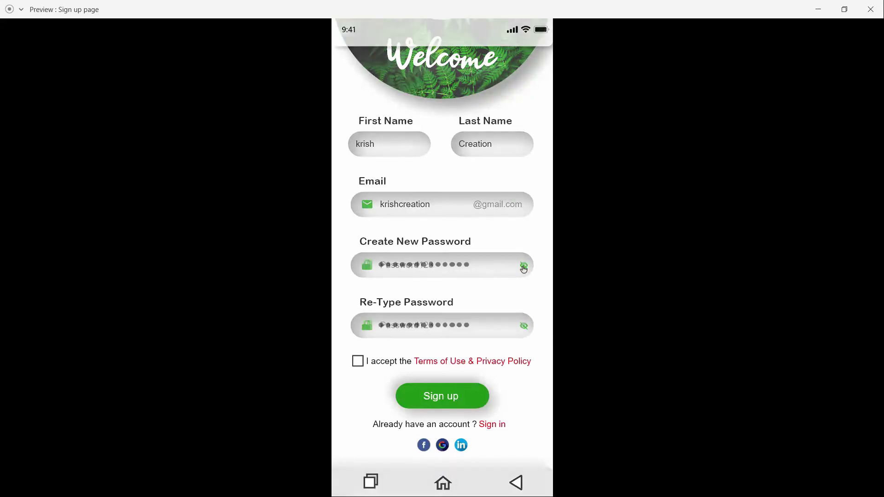
left_click(523, 267)
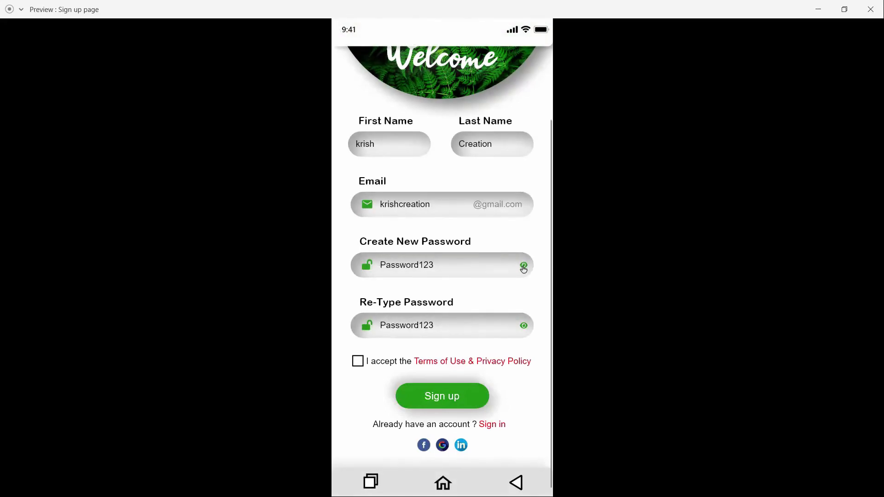
Step: Test the Sign in and Sign up links in the preview and look over the sign-up page again
left_click(485, 425)
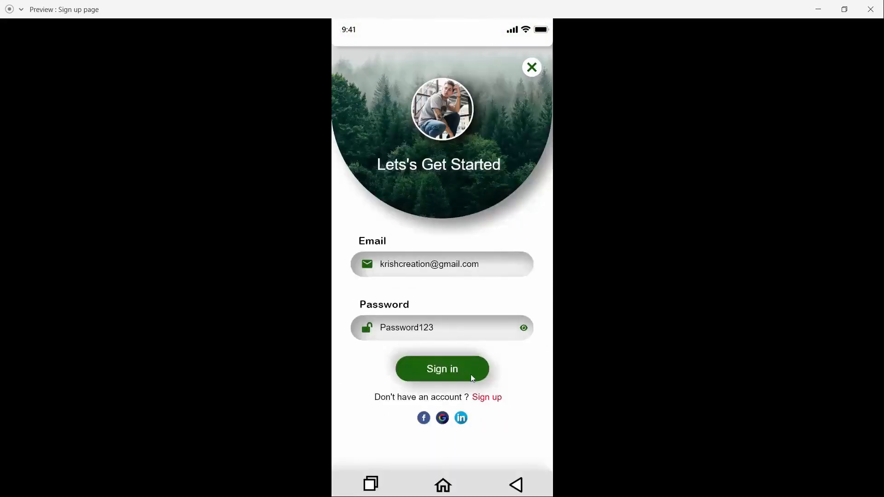
left_click(481, 399)
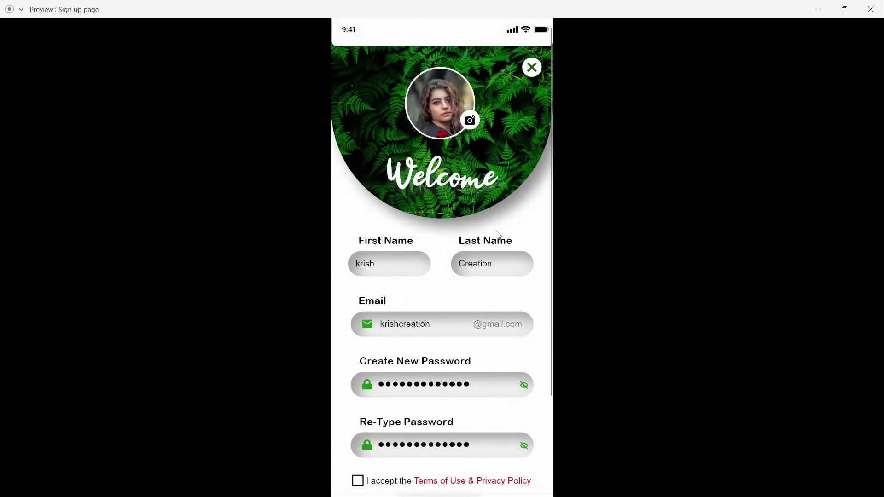
scroll(499, 388, "down", 3)
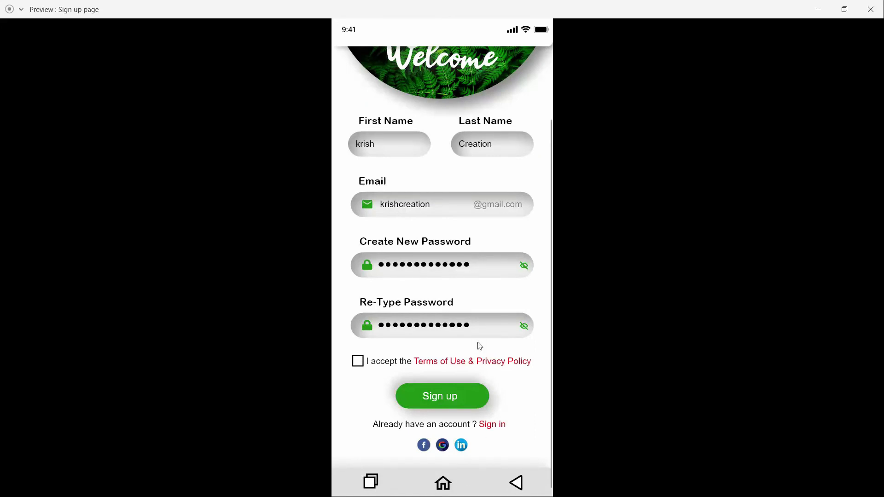
scroll(479, 346, "up", 3)
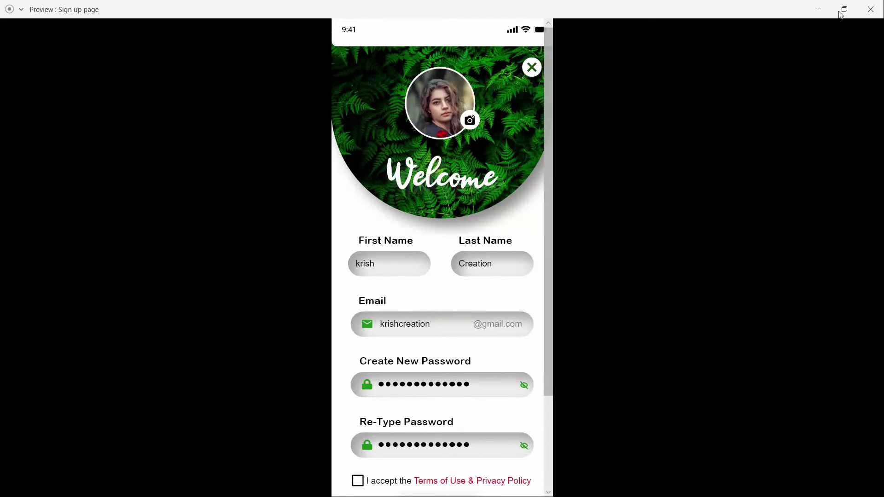
Step: Close the preview, move the navigation bar on sign up HD-0 – 1 up to Y 868 in design mode, and fix its position when scrolling
left_click(869, 10)
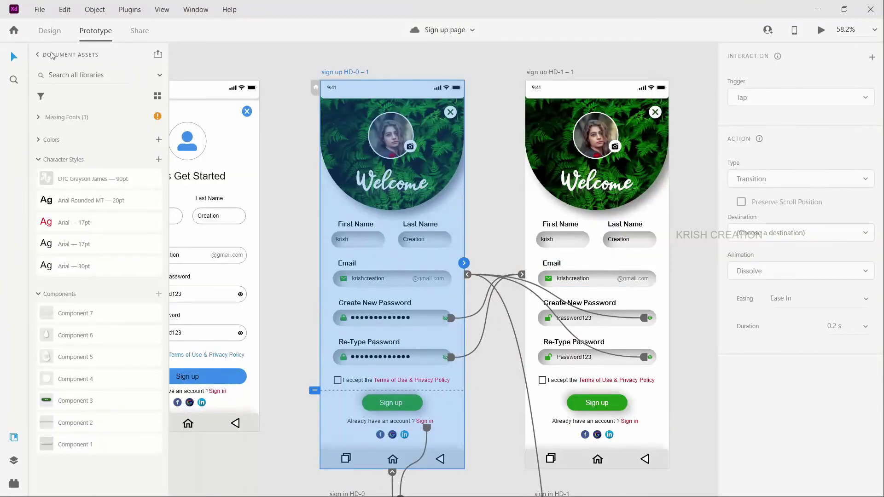
left_click(49, 31)
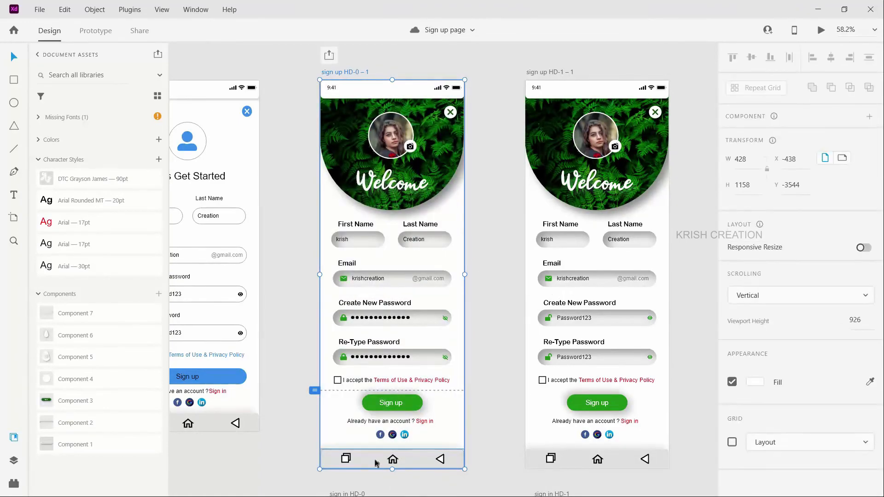
scroll(336, 422, "up", 2)
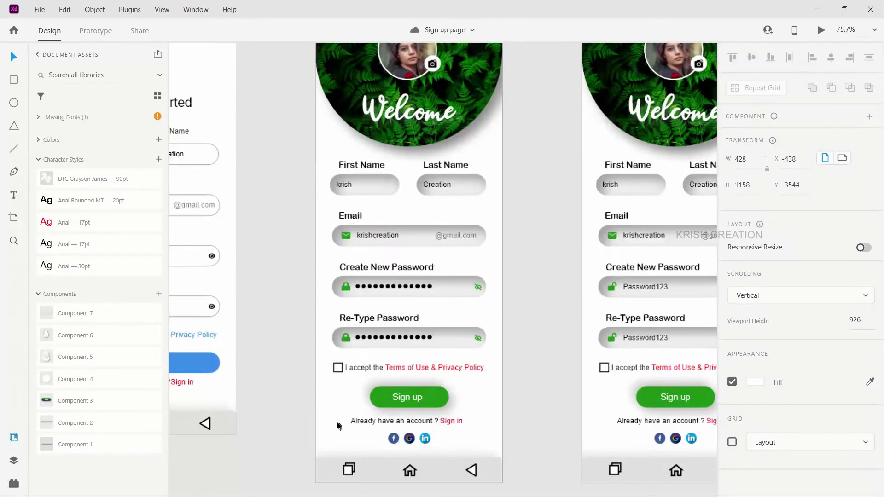
scroll(336, 422, "up", 1)
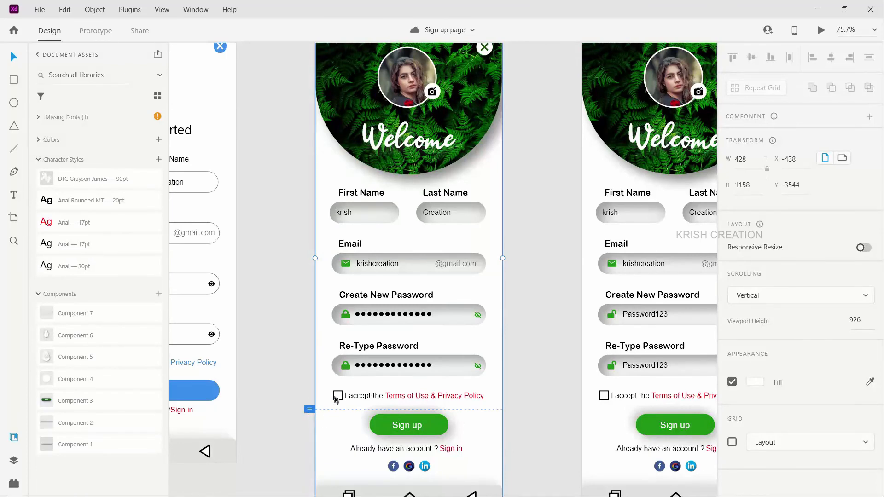
scroll(338, 407, "down", 1)
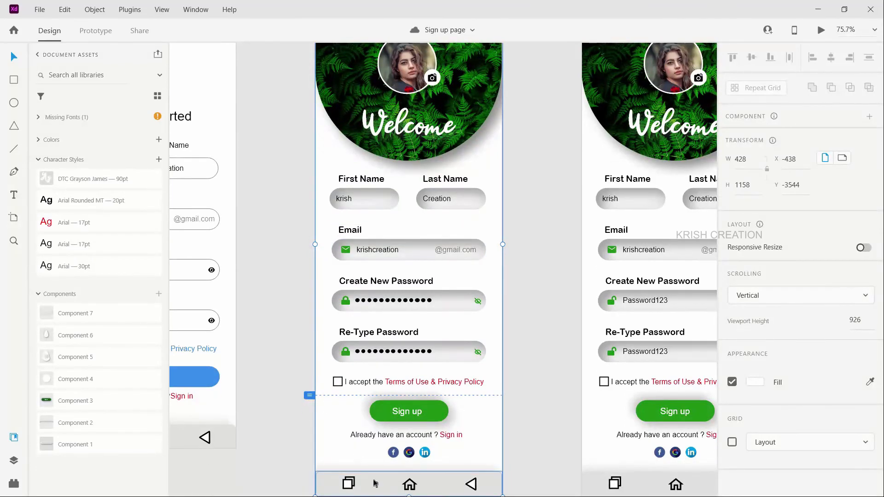
scroll(376, 482, "down", 3)
left_click_drag(389, 447, 388, 346)
scroll(387, 351, "up", 5)
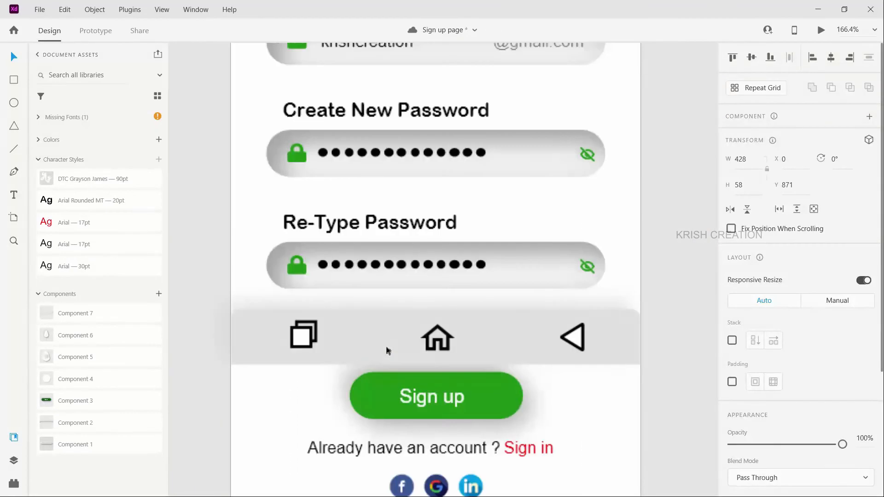
key("Up")
key("Up")
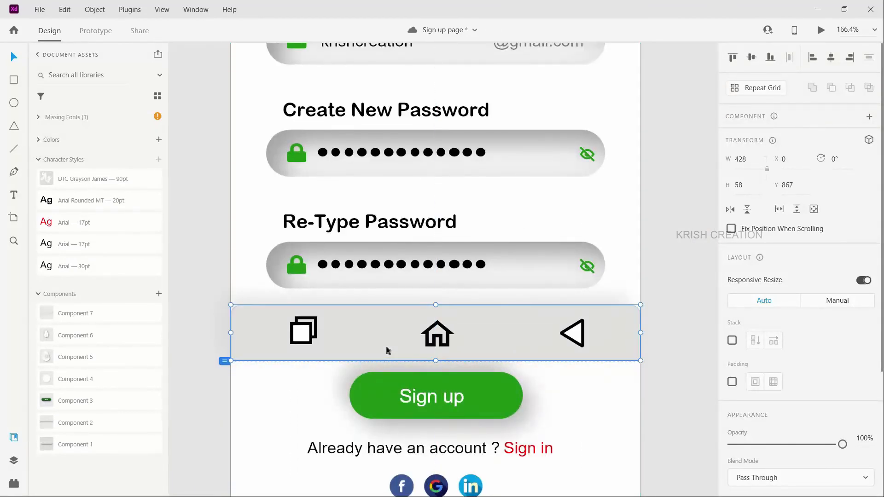
key("Up")
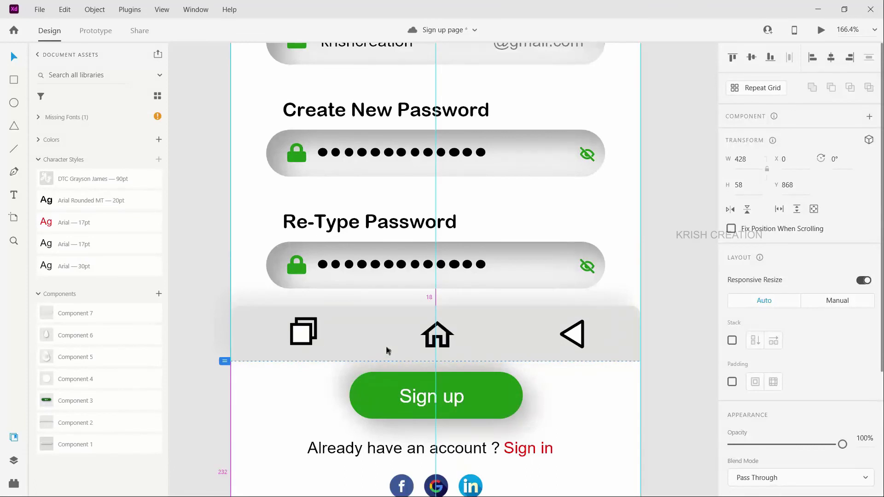
left_click(732, 230)
Step: Shorten the sign up HD-0 – 1 artboard to a height of 1093, just below the social icons
scroll(611, 345, "down", 5)
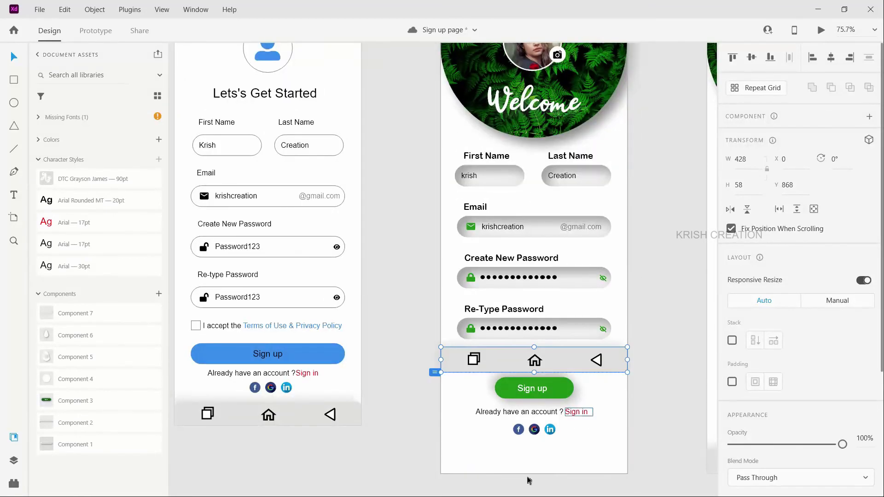
left_click(528, 466)
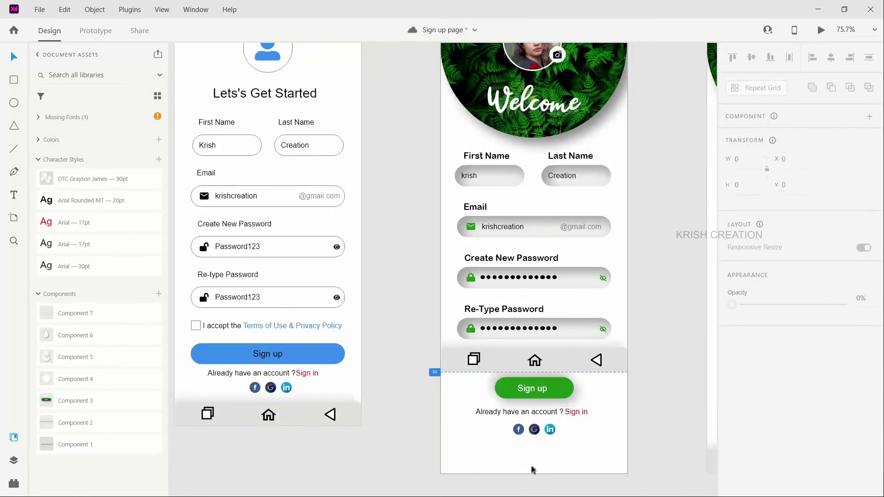
left_click(536, 473)
left_click_drag(532, 473, 532, 445)
Step: Move the navigation bar on sign up HD-1 – 1 up to the viewport line at Y 868
scroll(548, 453, "right", 5)
scroll(566, 458, "right", 2)
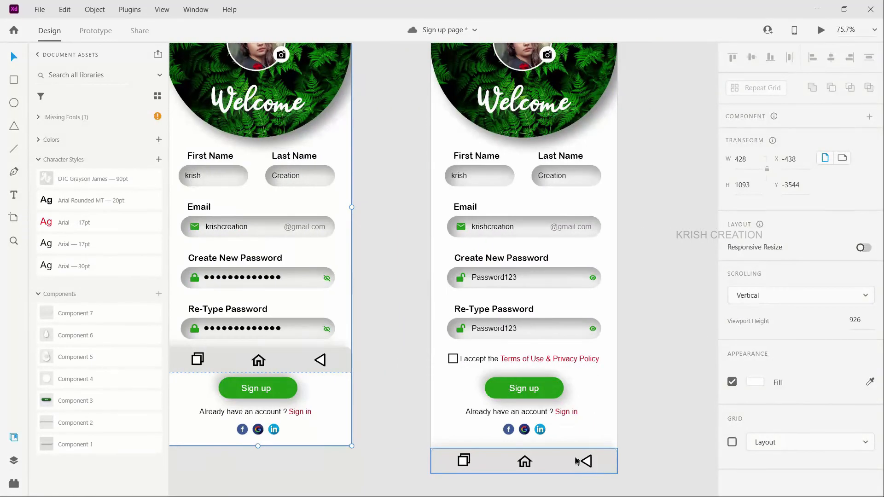
left_click(556, 467)
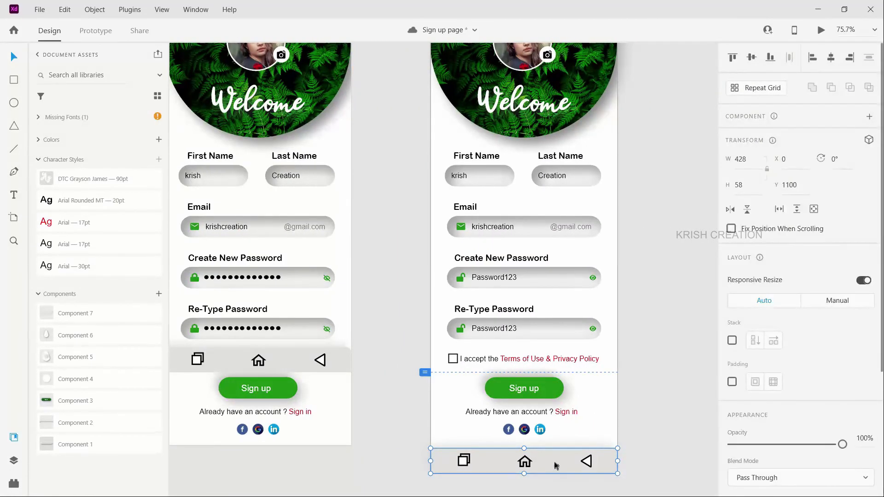
left_click_drag(554, 465, 556, 362)
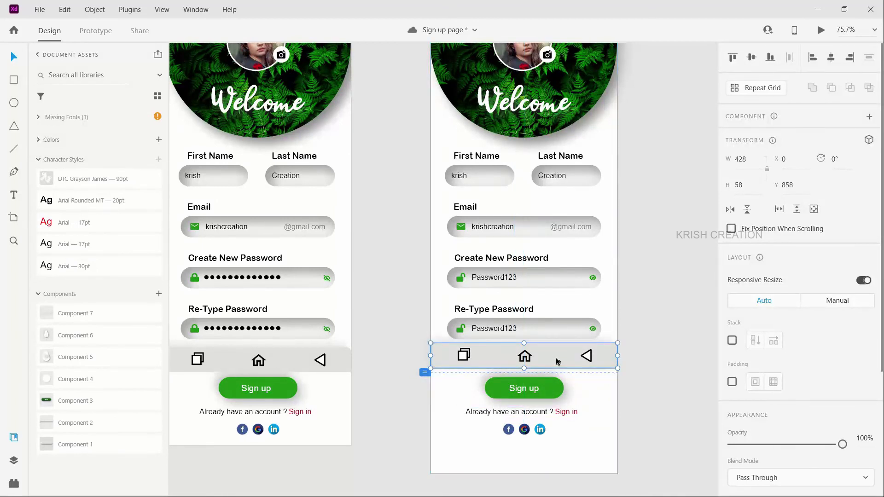
key("shift+Down")
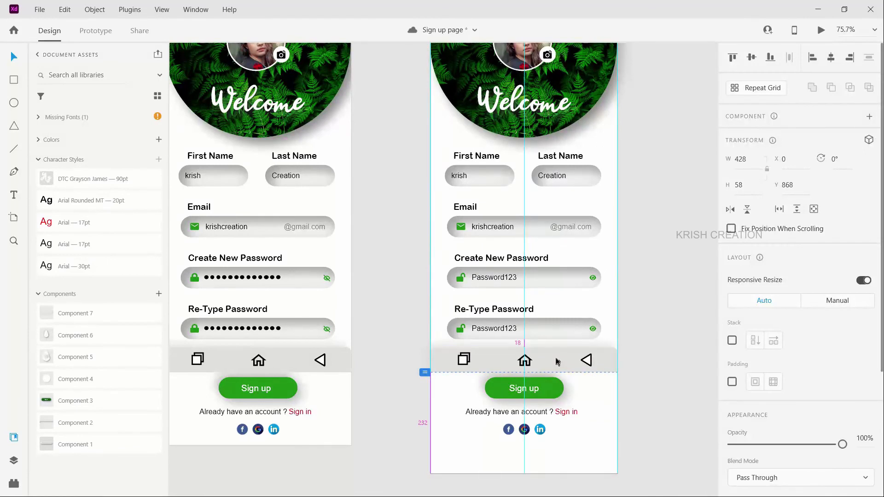
Step: Shorten the sign up HD-1 – 1 artboard to a height of 1093 and fix its navigation bar's position when scrolling
left_click(526, 474)
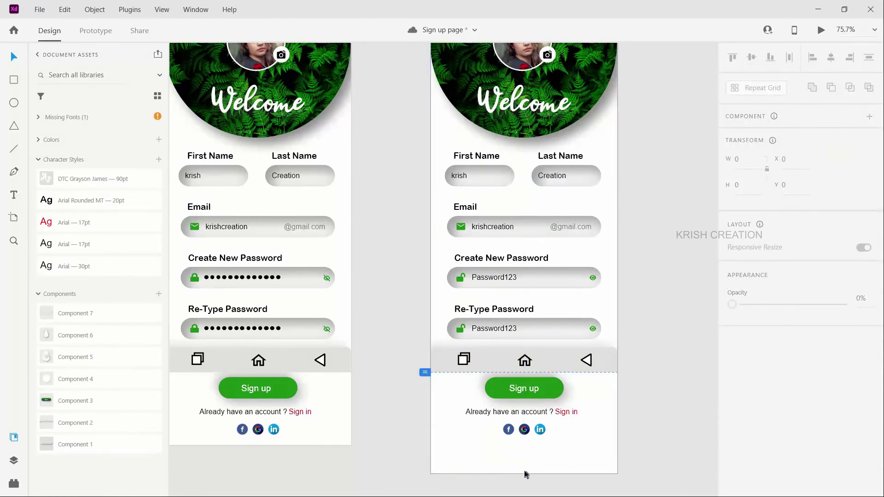
left_click(526, 470)
left_click_drag(523, 473, 525, 445)
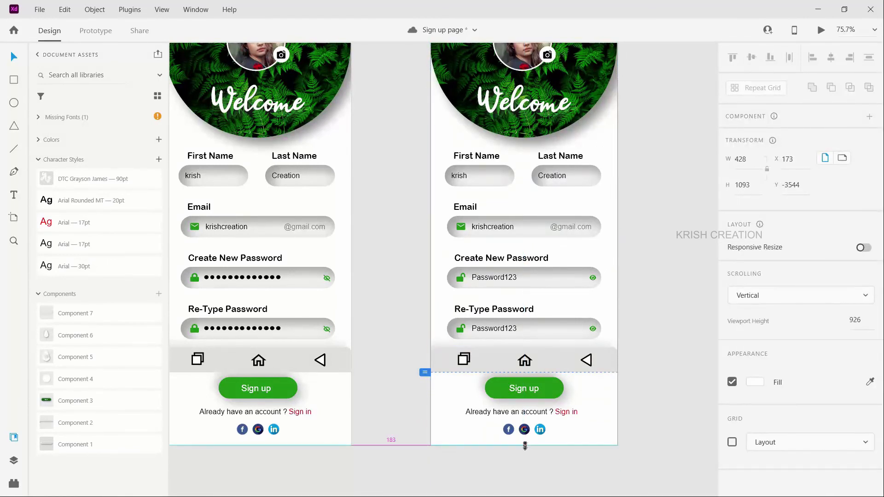
left_click(487, 475)
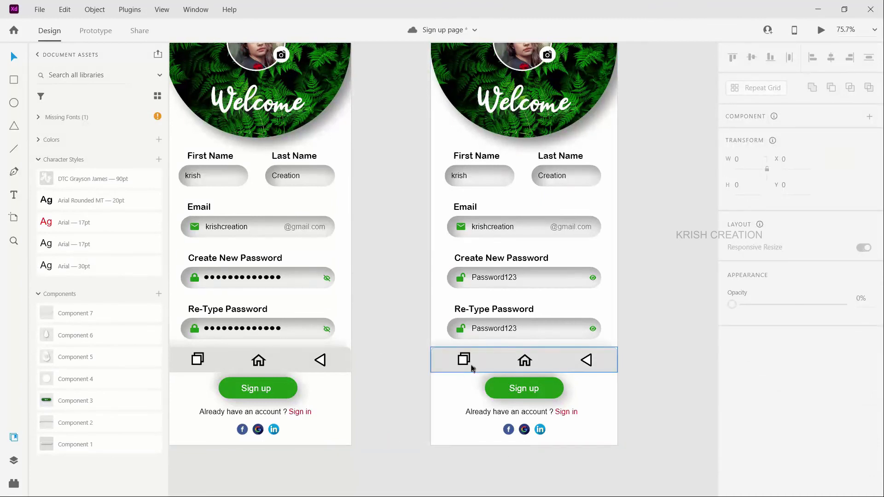
left_click(527, 357)
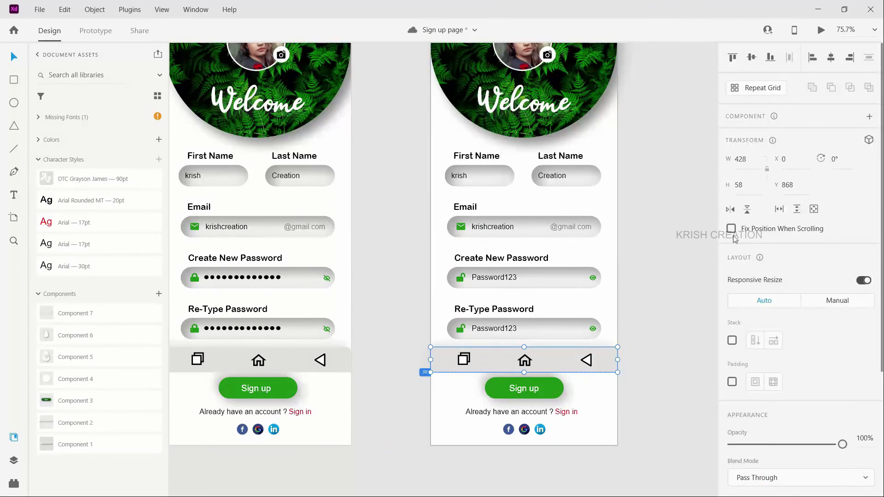
left_click(731, 228)
Step: Preview the prototype from sign up HD-0 – 1 in a maximized window and check the fixed navigation bar while scrolling the page
scroll(349, 299, "up", 3)
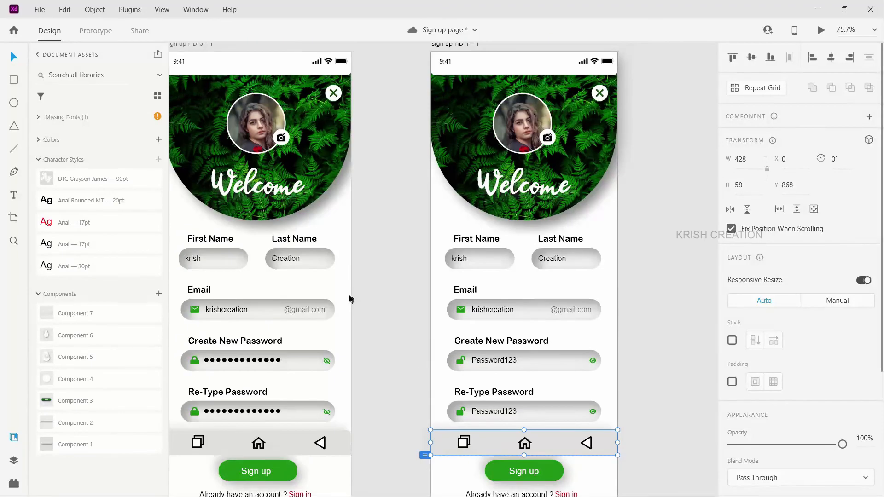
scroll(350, 299, "left", 2)
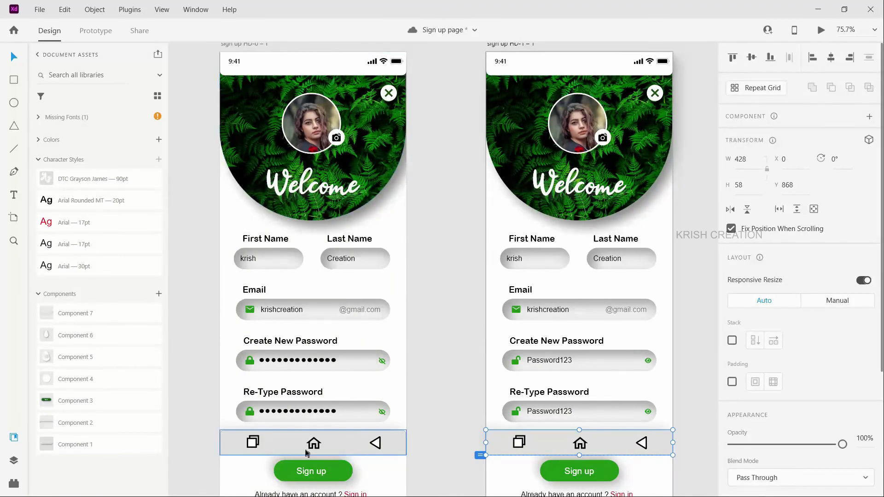
scroll(243, 127, "up", 2)
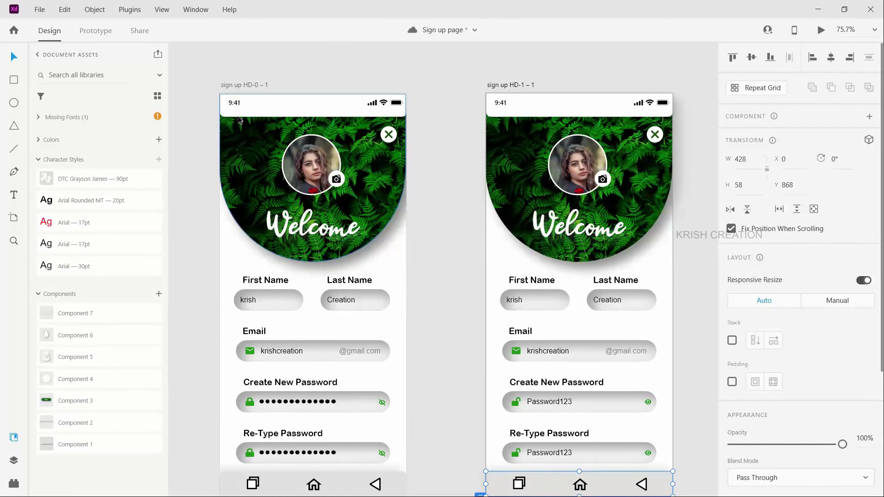
left_click(246, 85)
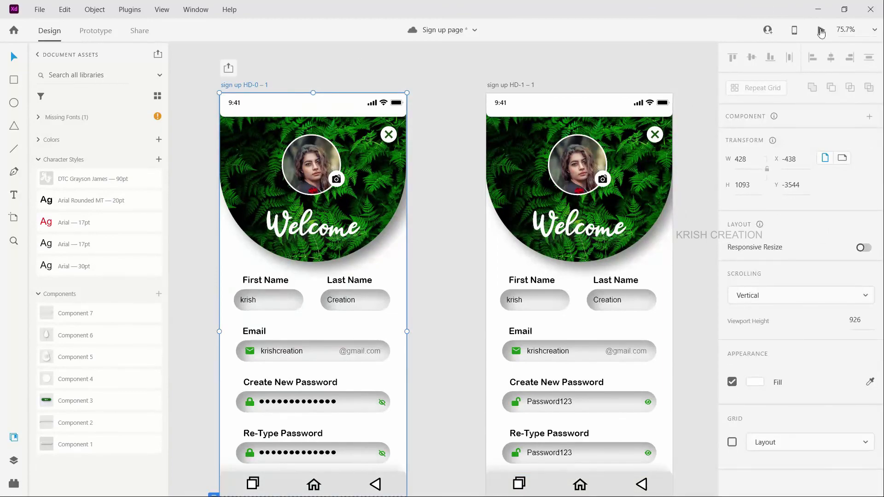
key("ctrl+Return")
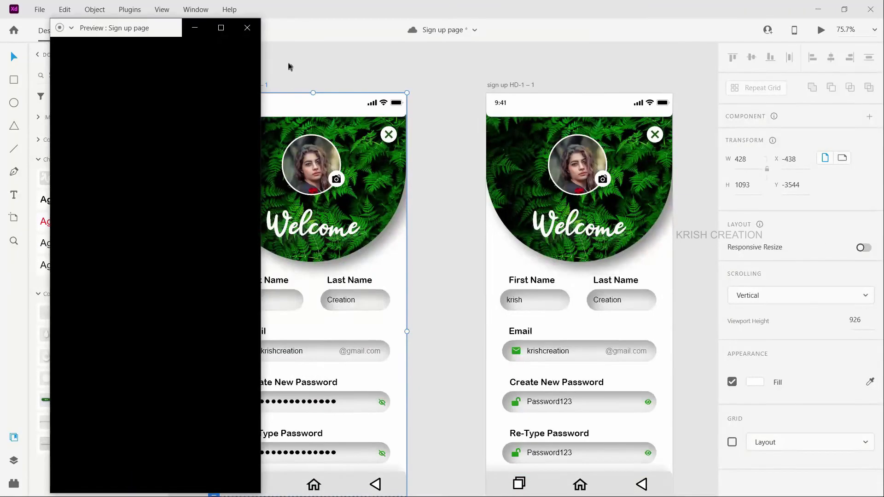
left_click(221, 28)
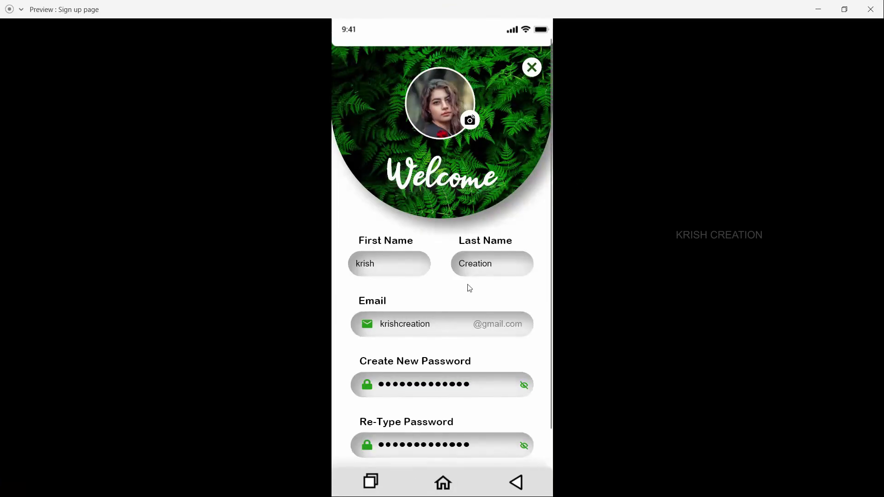
scroll(469, 288, "down", 3)
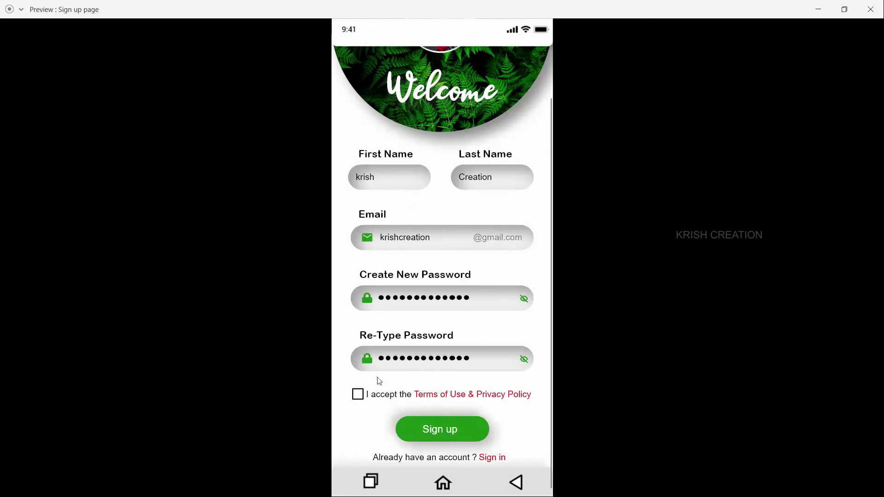
scroll(464, 330, "up", 3)
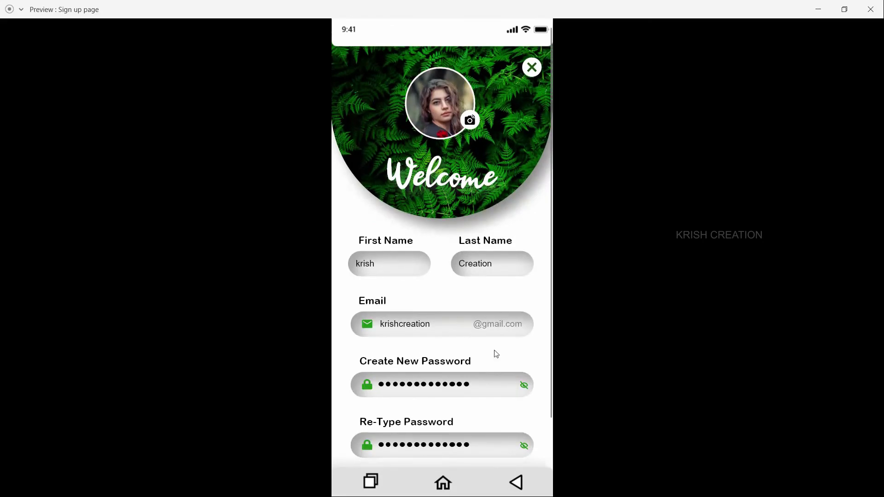
Step: Reveal the passwords in the preview, check the scrolled page, and test the Sign in and Sign up links
left_click(524, 390)
scroll(468, 336, "down", 3)
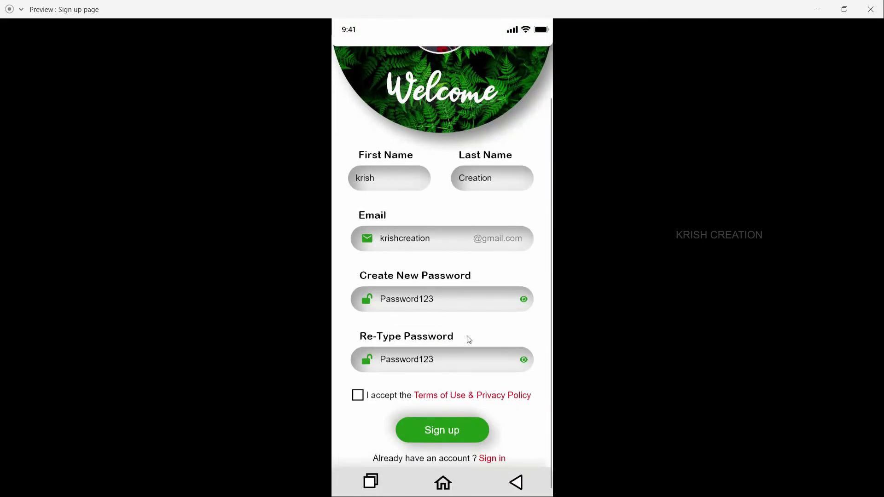
left_click(495, 458)
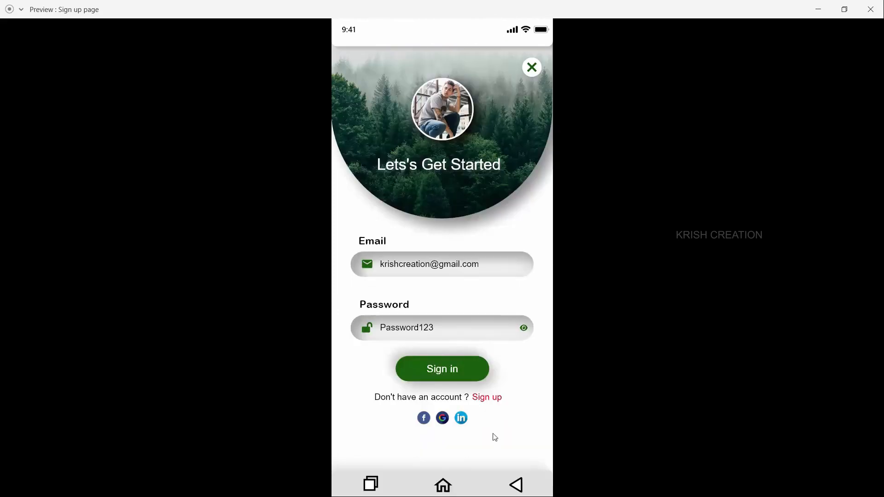
left_click(481, 399)
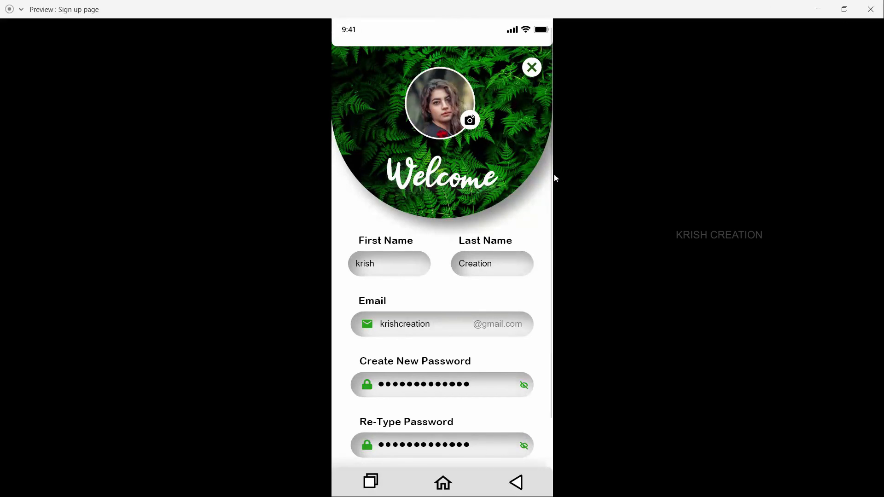
Step: Test showing the passwords with the Create New Password eye icon and hiding them with the Re-Type Password one, and recheck page scrolling
left_click(524, 385)
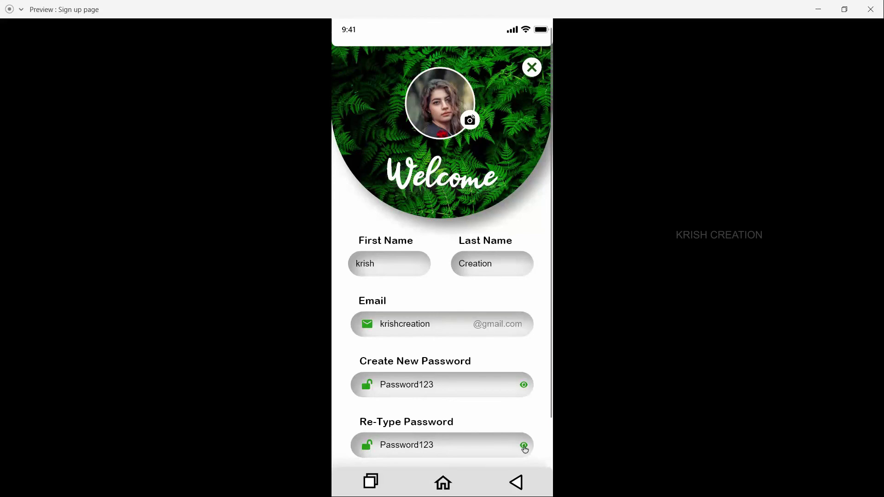
left_click(524, 446)
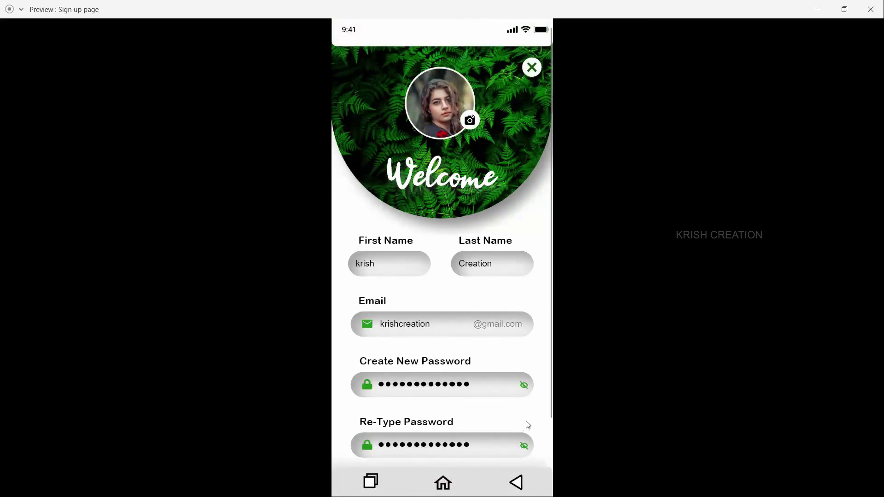
scroll(525, 421, "down", 3)
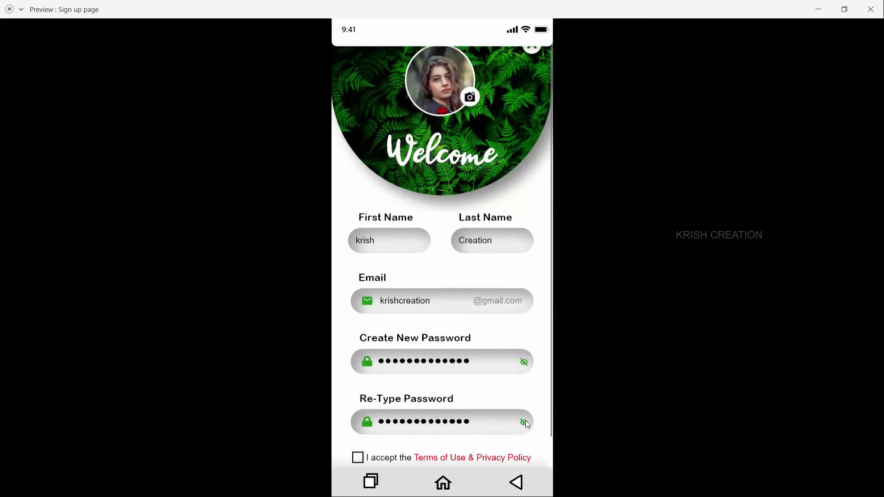
scroll(524, 422, "up", 3)
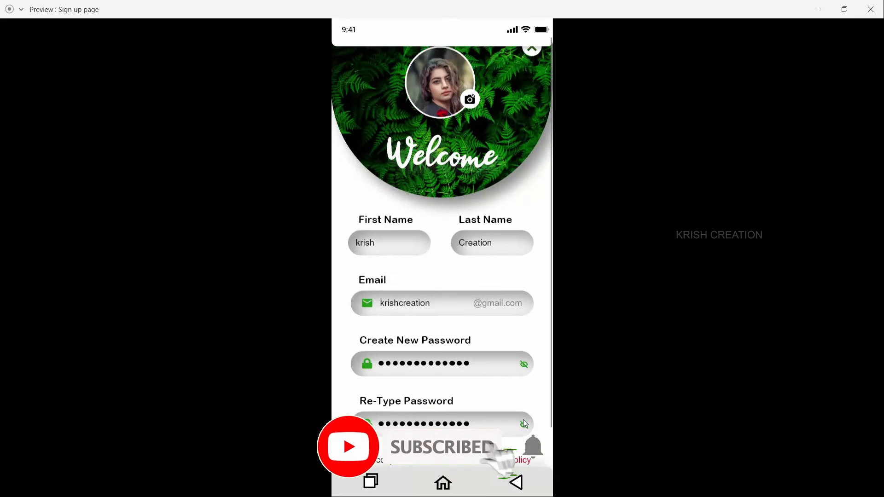